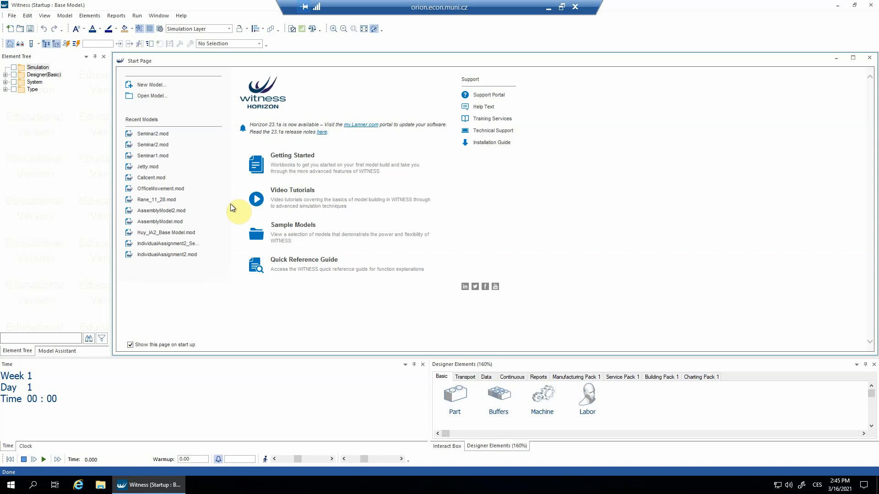
Start a new model and place one part followed by two machines in a row across the layout.
left_click(147, 87)
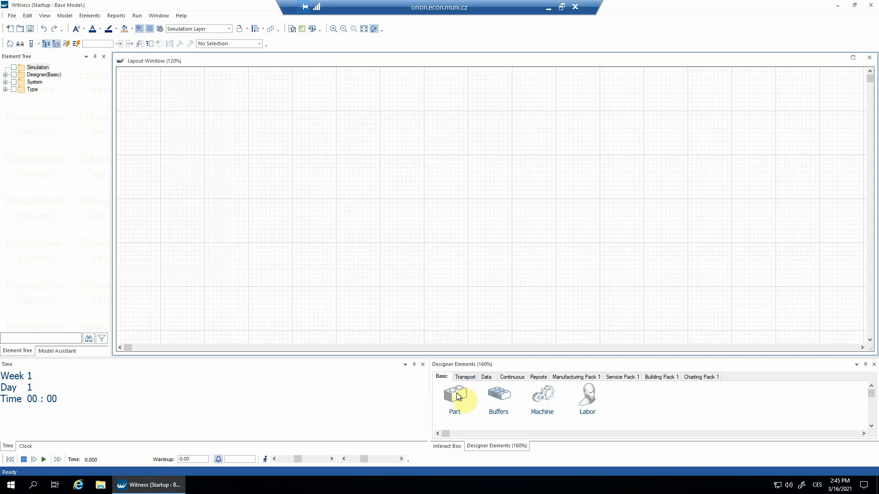
left_click_drag(458, 396, 151, 158)
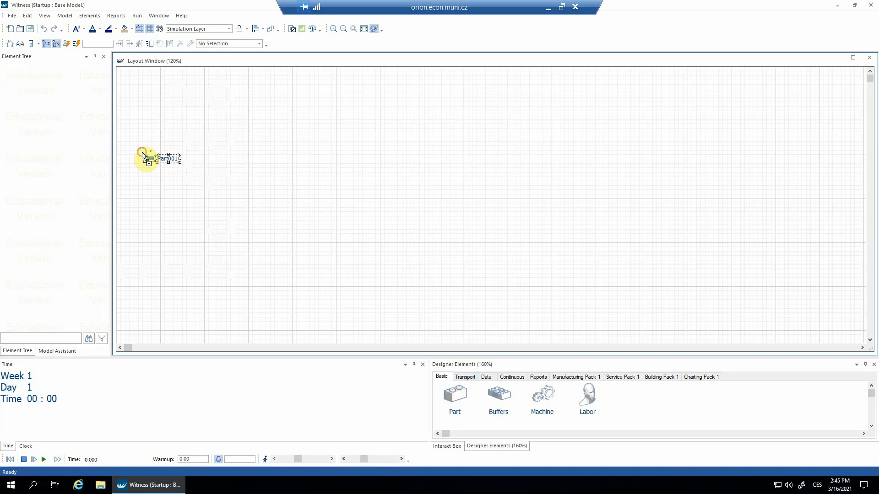
left_click(543, 395)
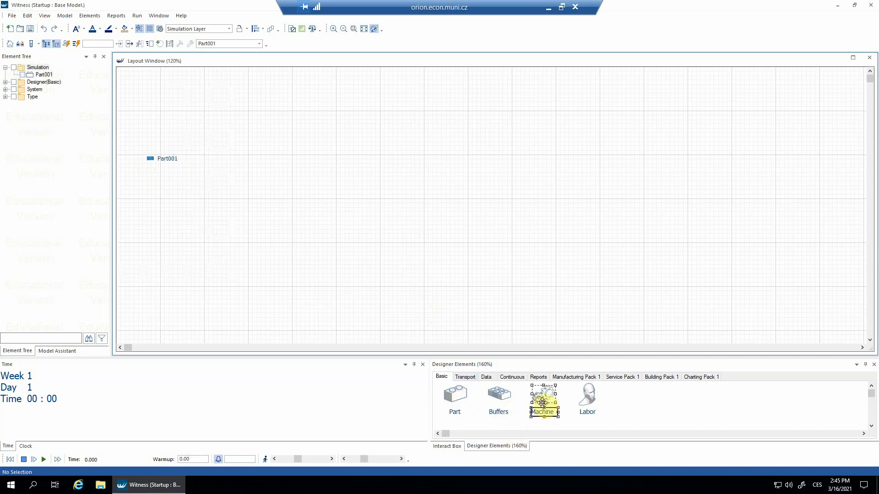
left_click_drag(544, 397, 238, 152)
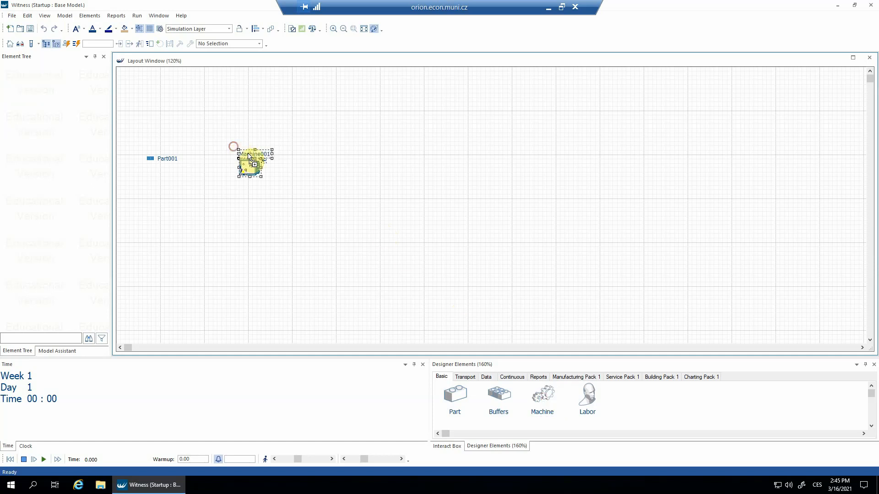
left_click(544, 397)
left_click_drag(543, 397, 389, 158)
Add a labor element to the layout and position it below the part.
left_click(591, 397)
left_click_drag(590, 397, 145, 271)
scroll(217, 247, "up", 1)
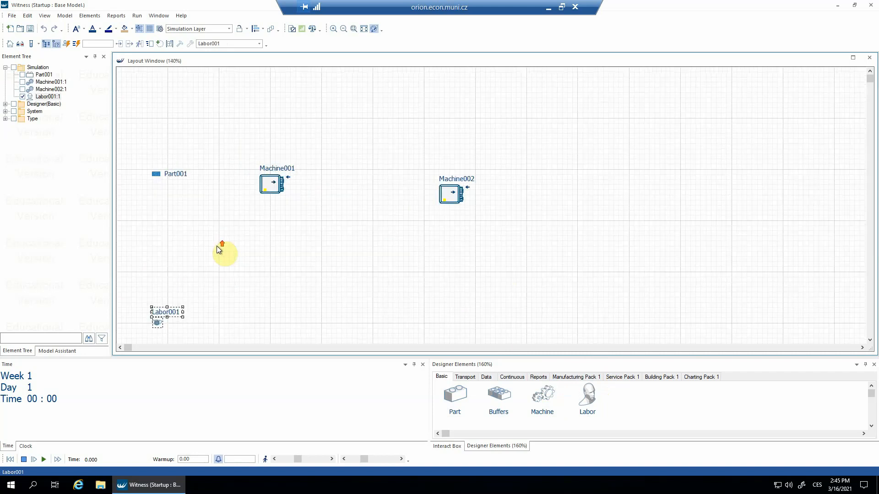
left_click_drag(156, 312, 142, 234)
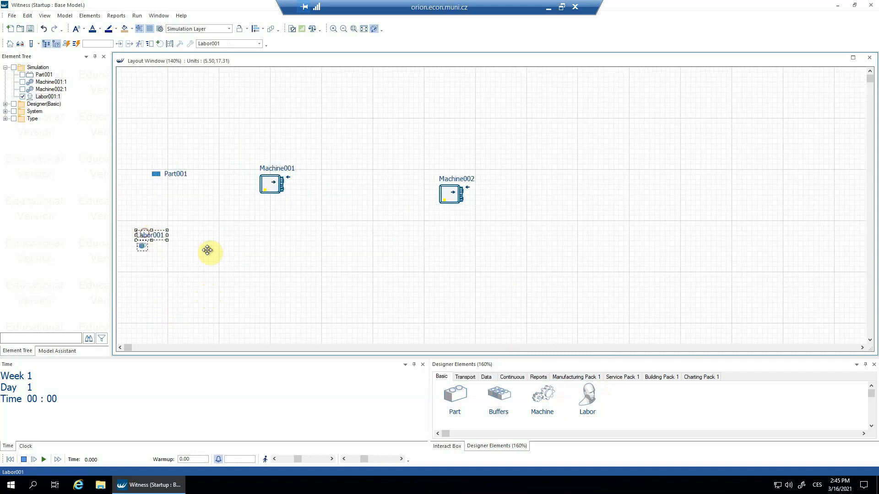
scroll(210, 250, "up", 1)
scroll(232, 275, "down", 3)
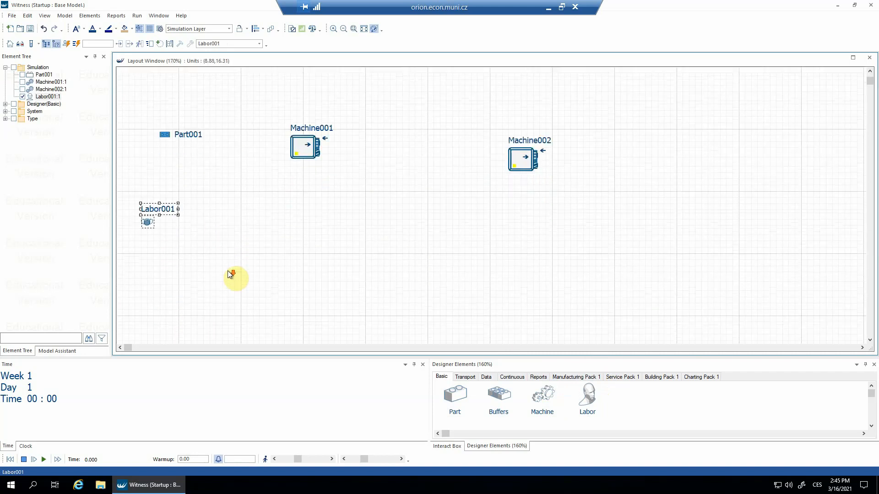
left_click_drag(164, 229, 190, 238)
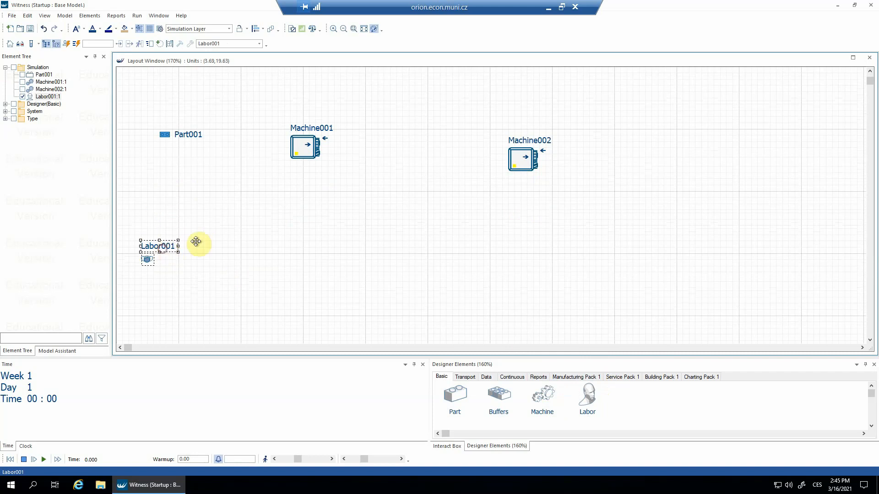
scroll(219, 240, "up", 1)
scroll(274, 250, "down", 1)
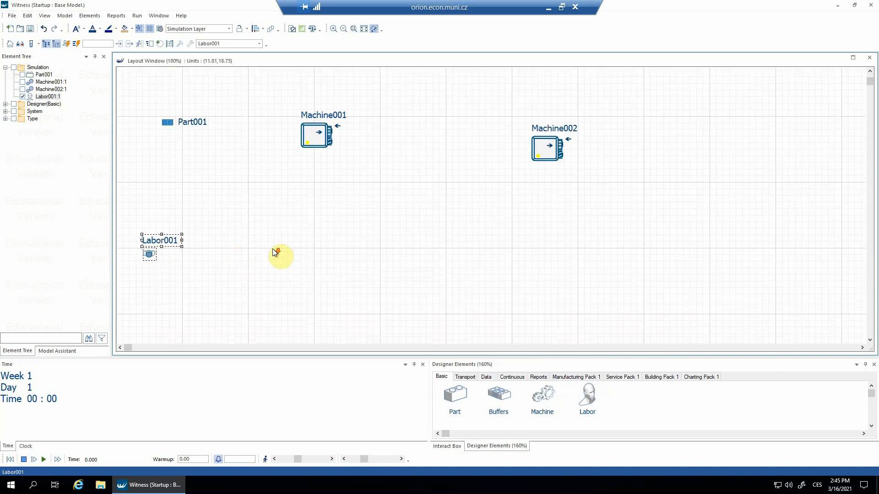
Rename the part as Trunks.
double_click(190, 122)
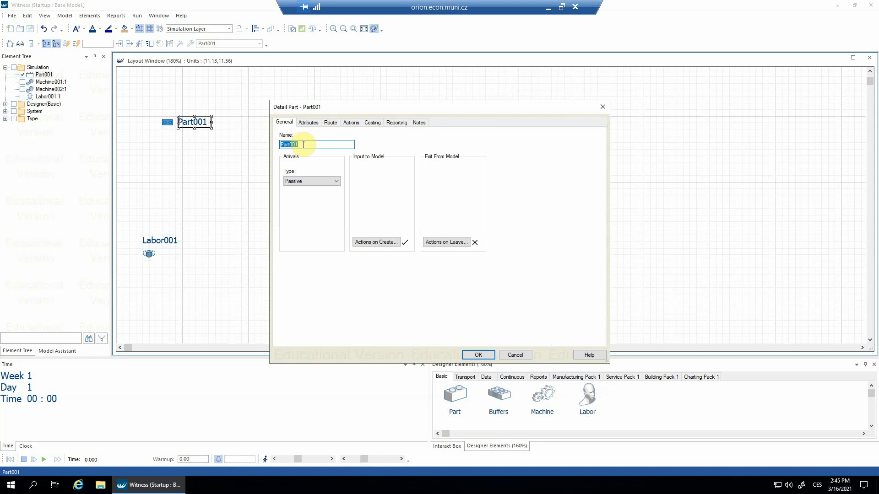
type("Trunks")
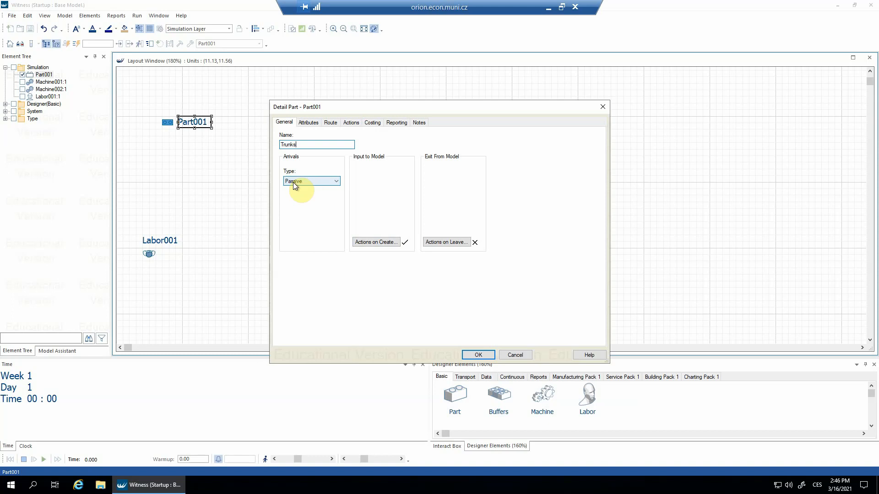
left_click(476, 355)
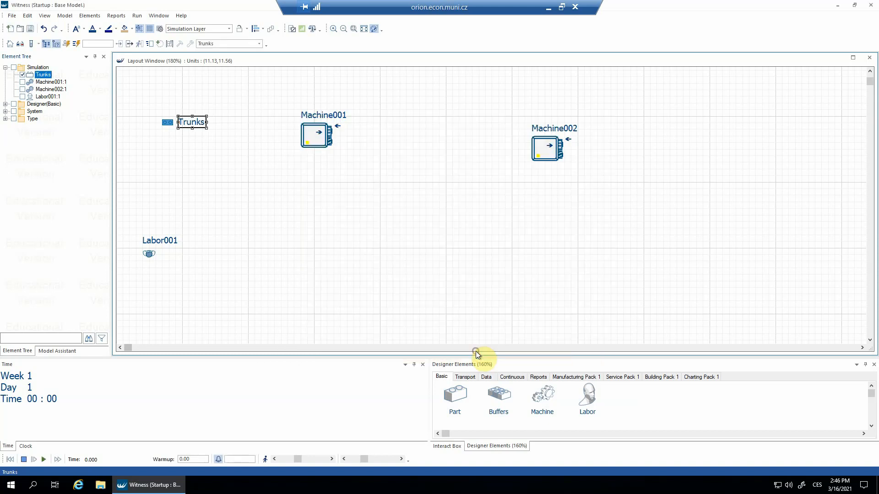
Rename the first machine as Saw and set its cycle time to 10.
double_click(309, 117)
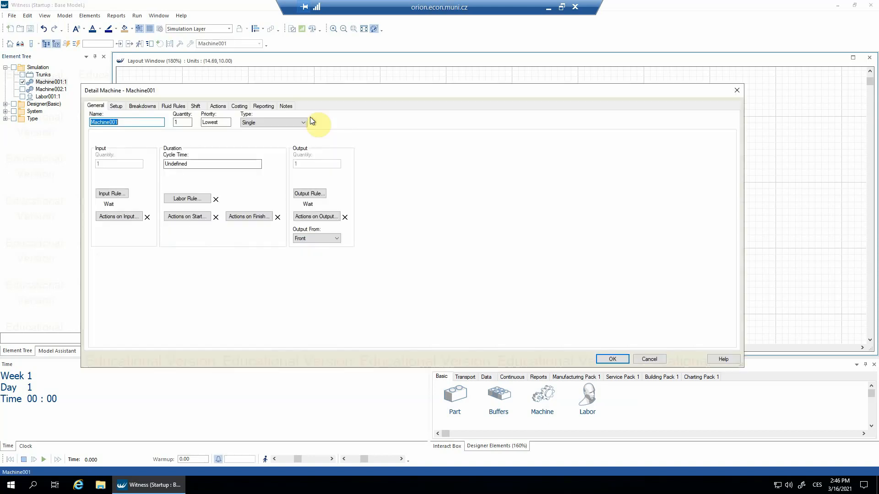
type("Saw")
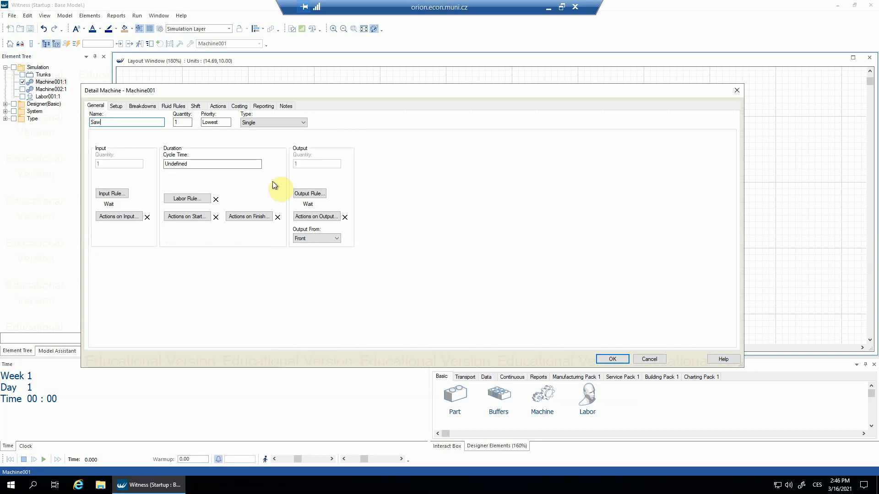
left_click(196, 165)
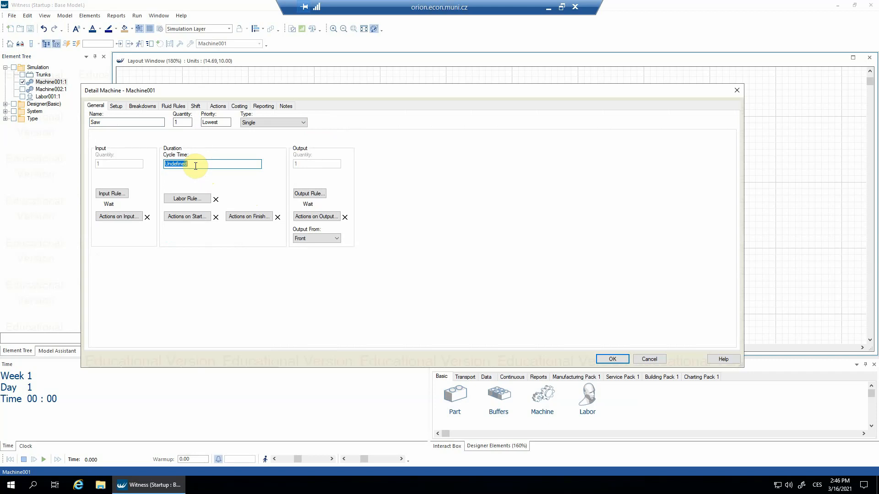
type("10")
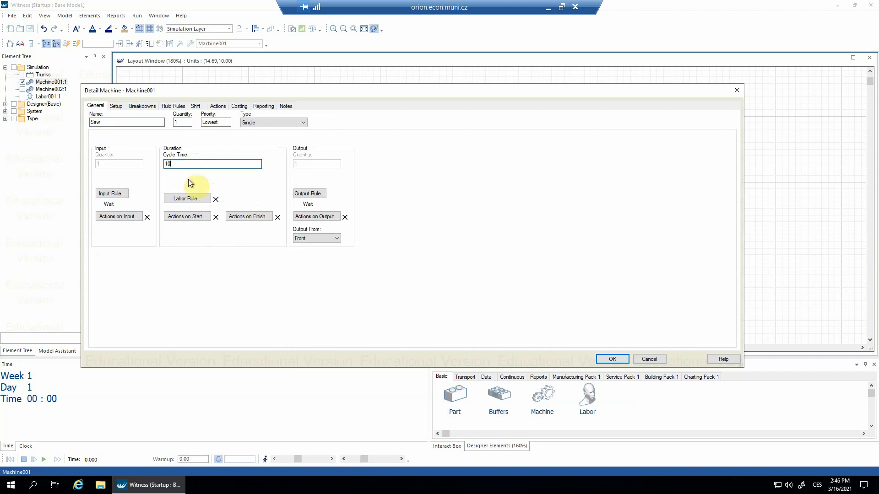
Replace the Saw machine's input rule with "pull trunks out of world".
left_click_drag(152, 90, 219, 55)
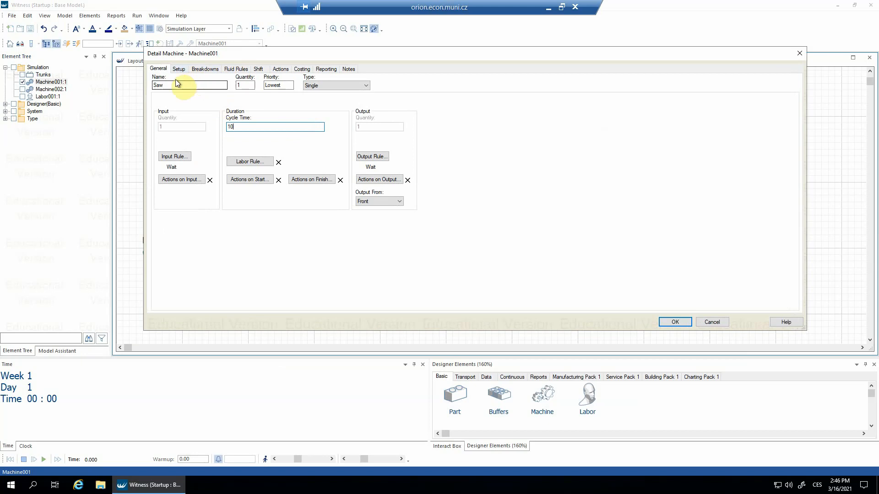
left_click(184, 160)
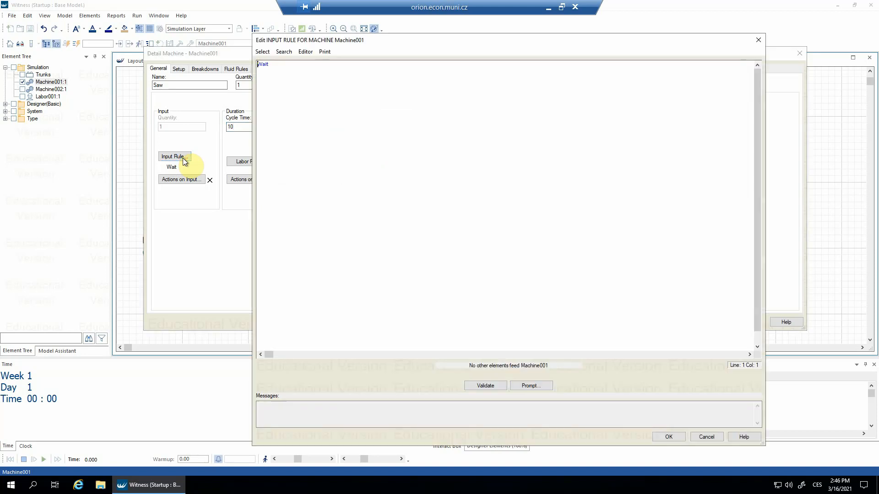
scroll(294, 145, "up", 6)
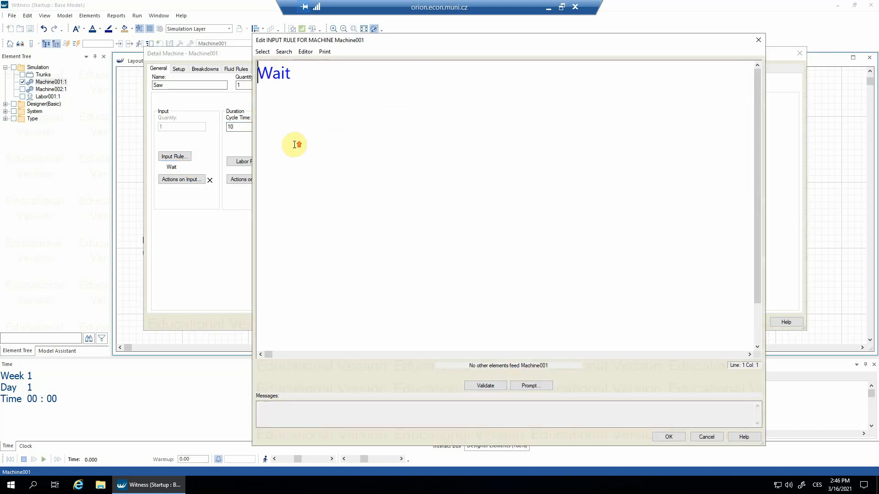
double_click(277, 76)
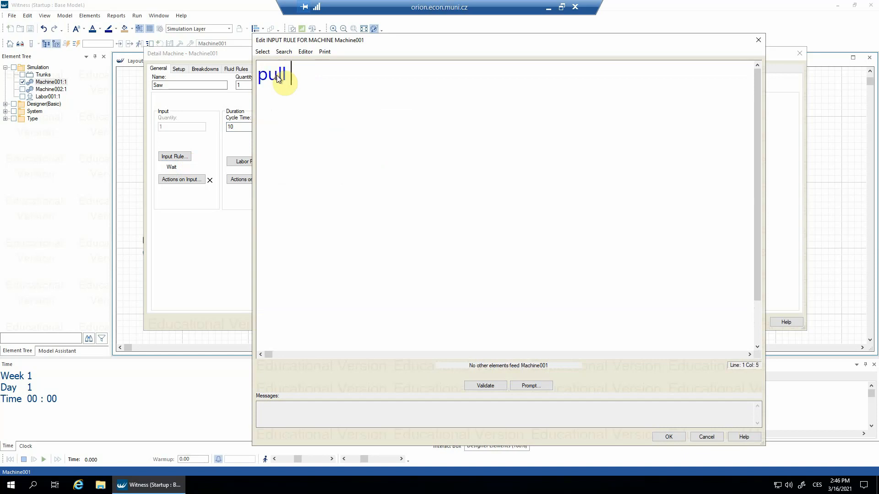
type("pull trunks out of wol")
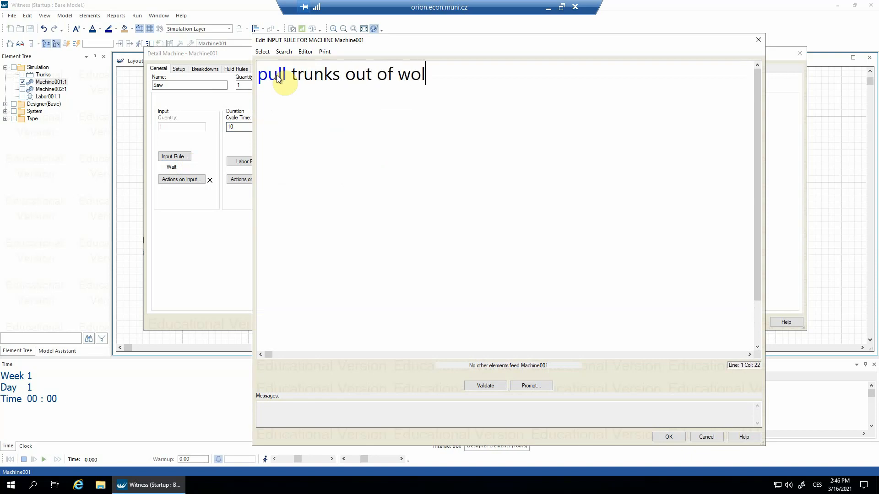
key("BackSpace")
type("rld")
Validate the Saw machine's input rule and accept it.
left_click(486, 386)
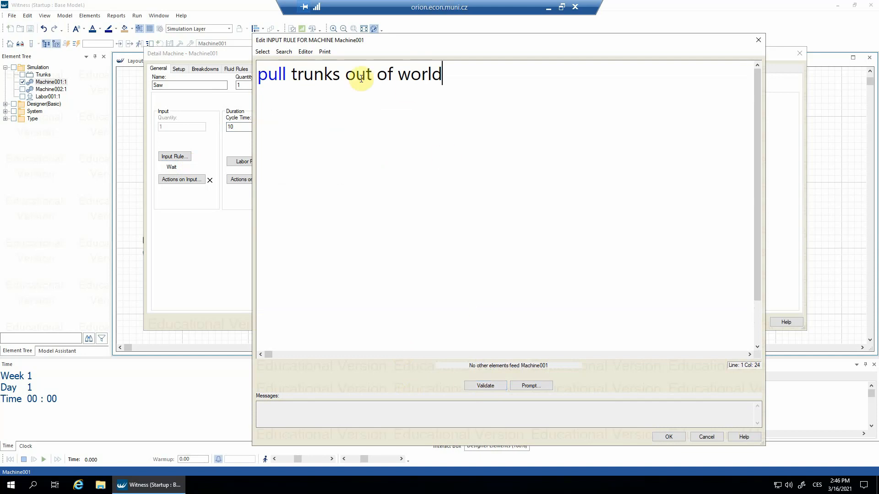
left_click_drag(442, 74, 262, 80)
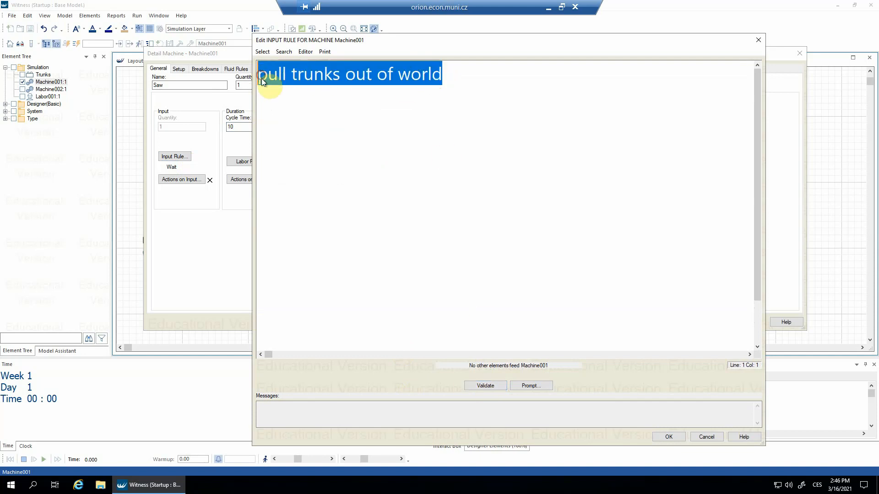
left_click(282, 95)
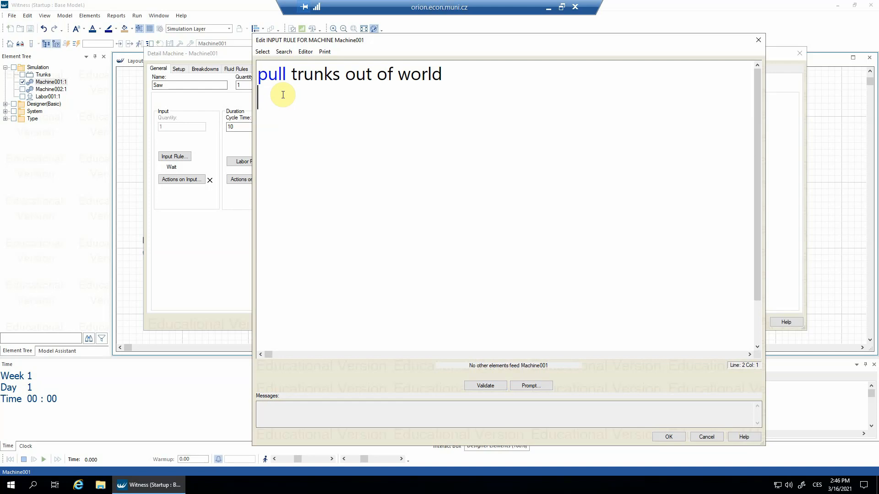
left_click(499, 386)
left_click(302, 410)
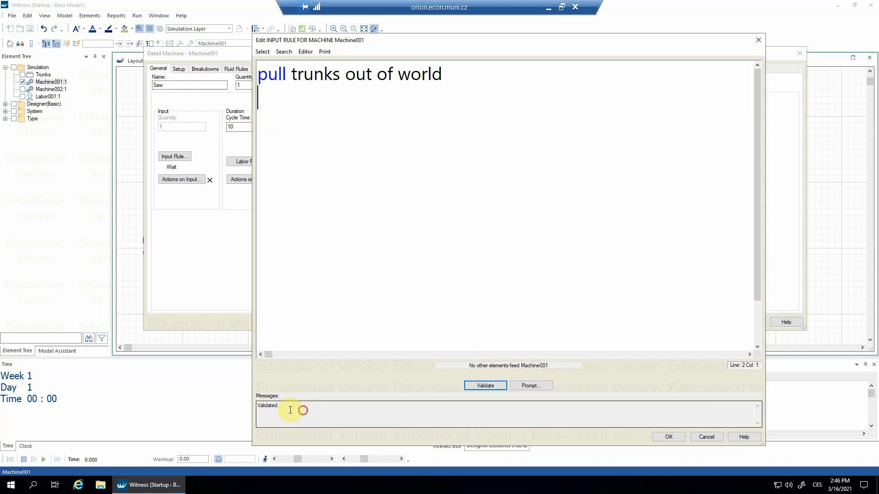
left_click_drag(290, 411, 254, 410)
left_click(294, 410)
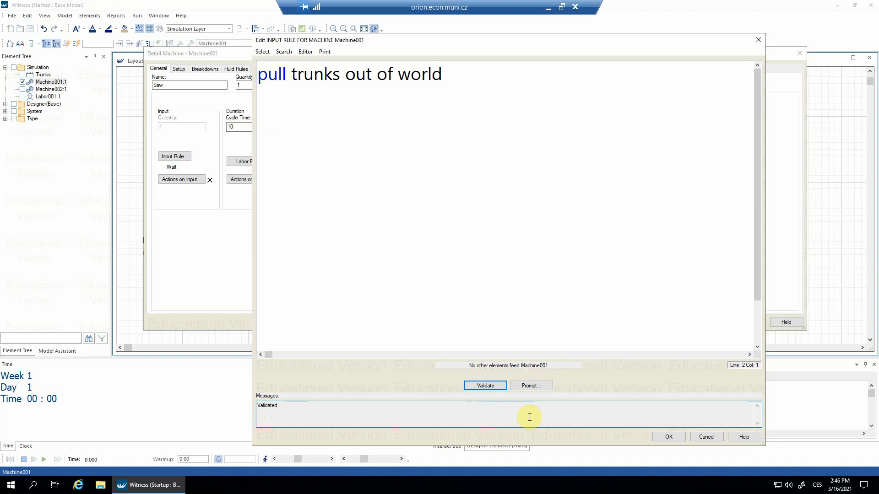
left_click(659, 436)
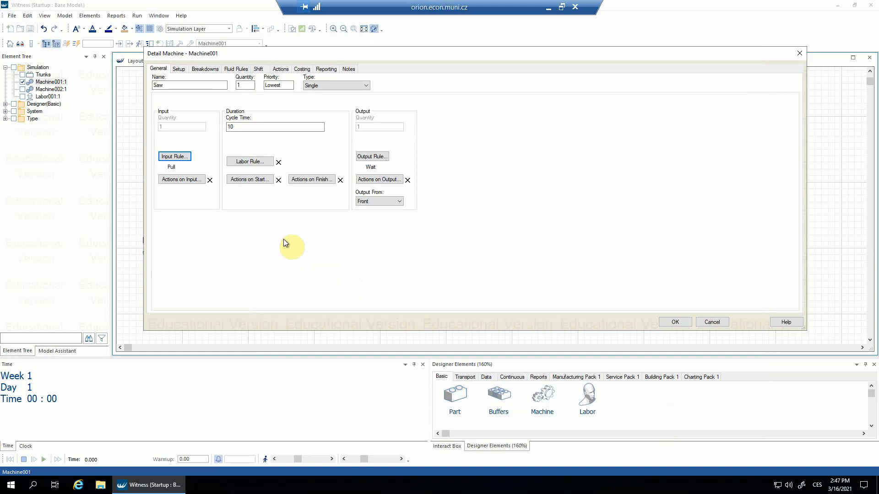
Set the Saw machine's labor rule to Labor001.
left_click(267, 164)
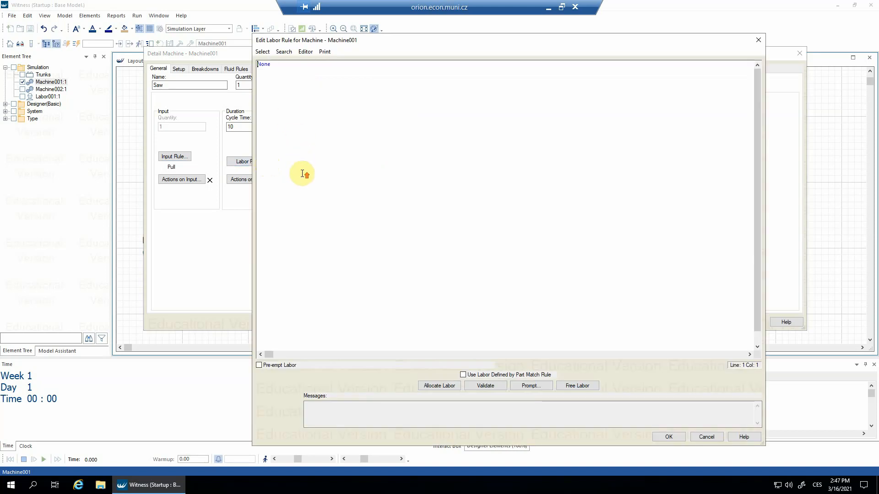
scroll(302, 174, "up", 5)
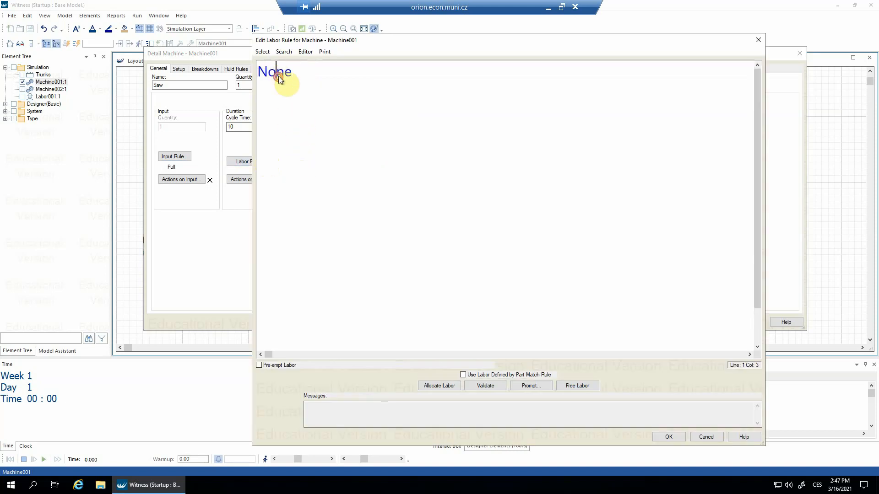
key("Delete")
double_click(41, 97)
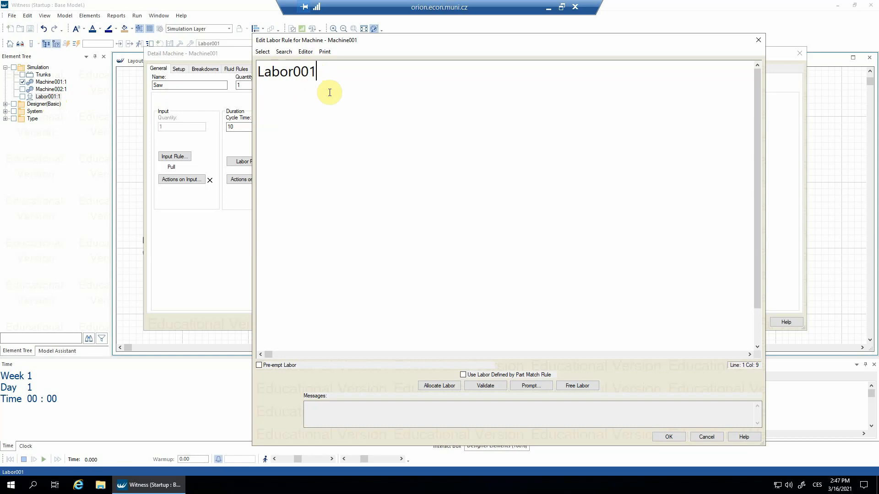
left_click(668, 436)
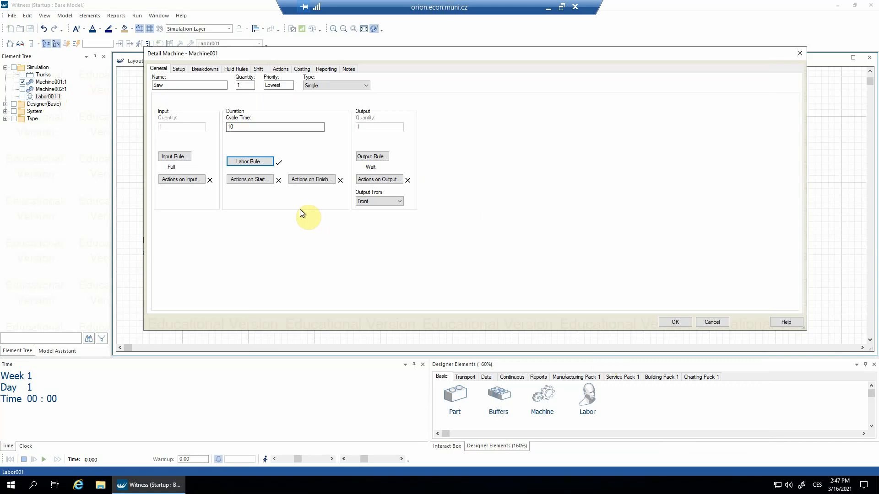
Replace the Saw machine's output rule with "push Machine002" and accept it.
left_click(380, 159)
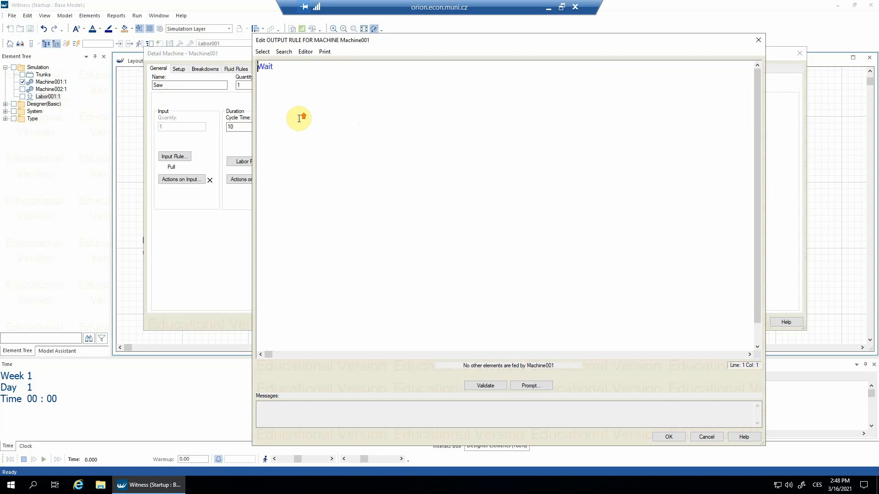
scroll(299, 119, "up", 4)
double_click(288, 73)
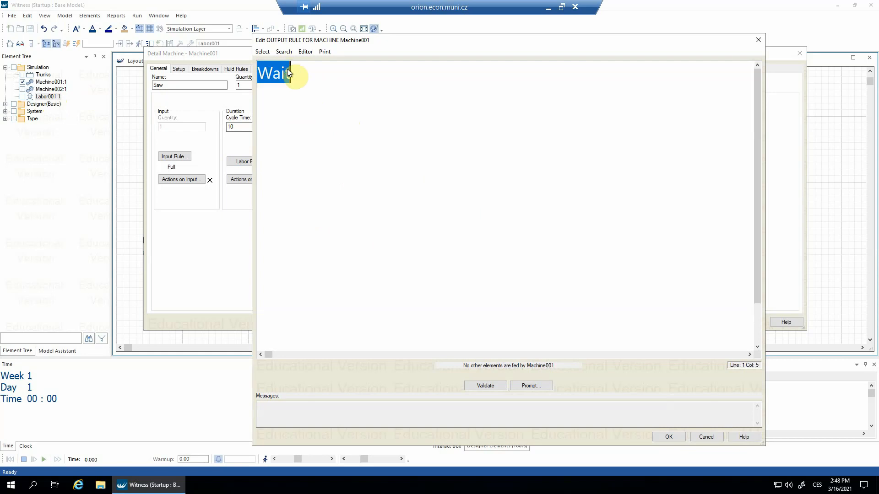
type("push")
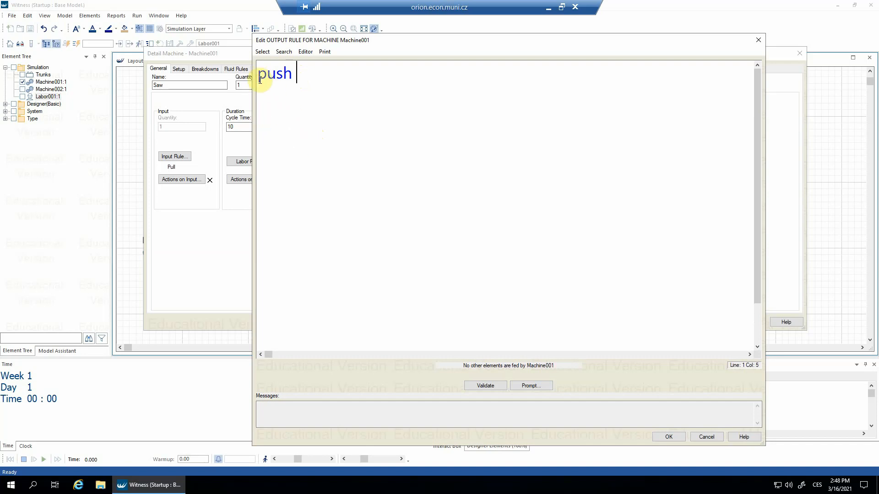
double_click(47, 89)
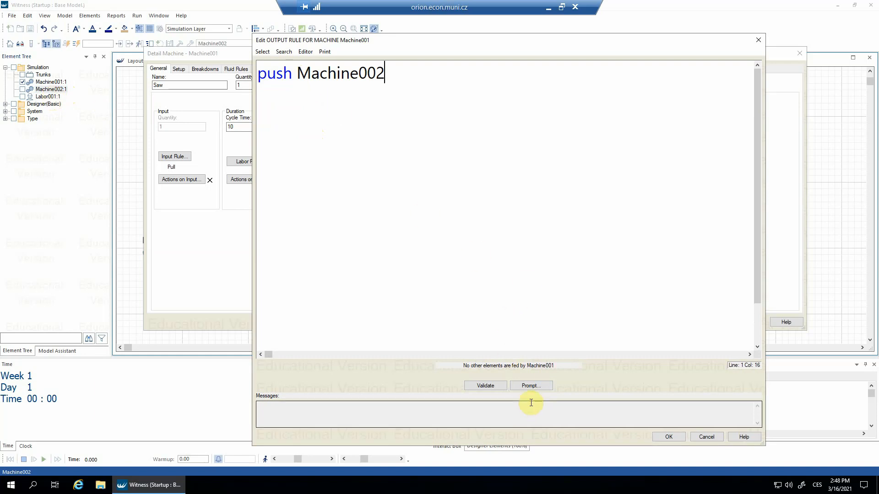
left_click(669, 437)
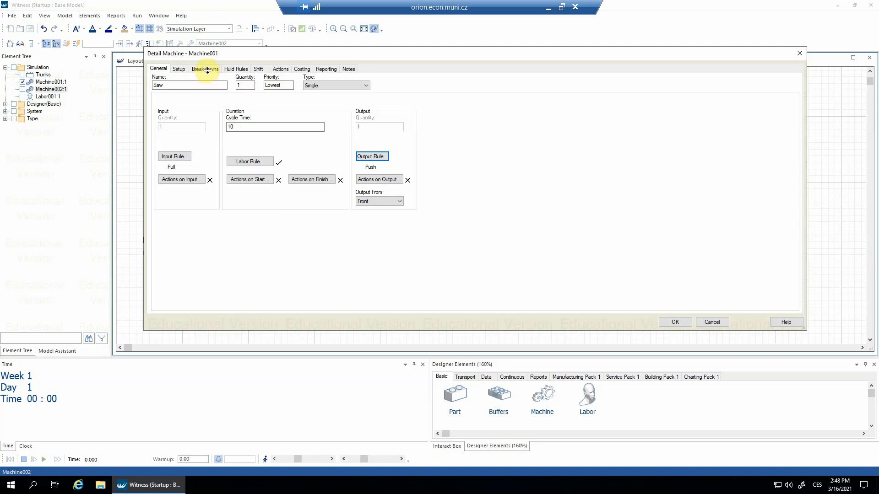
Add a breakdown to the Saw machine in No. of Operations mode, with 20 operations and a repair time of 5.
left_click(242, 240)
left_click(218, 71)
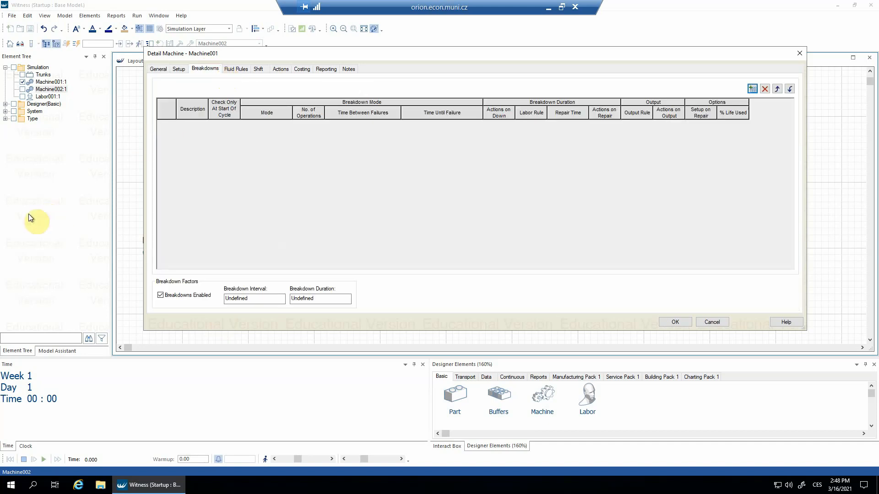
left_click(750, 91)
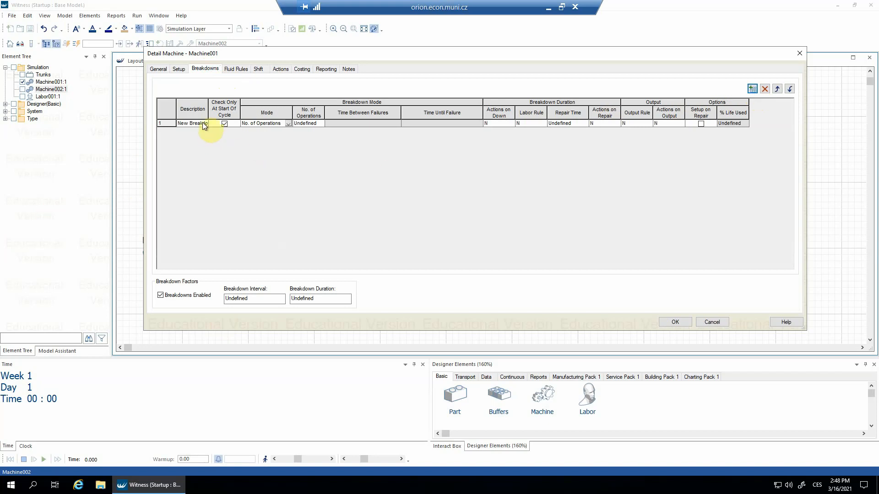
left_click_drag(207, 114, 219, 115)
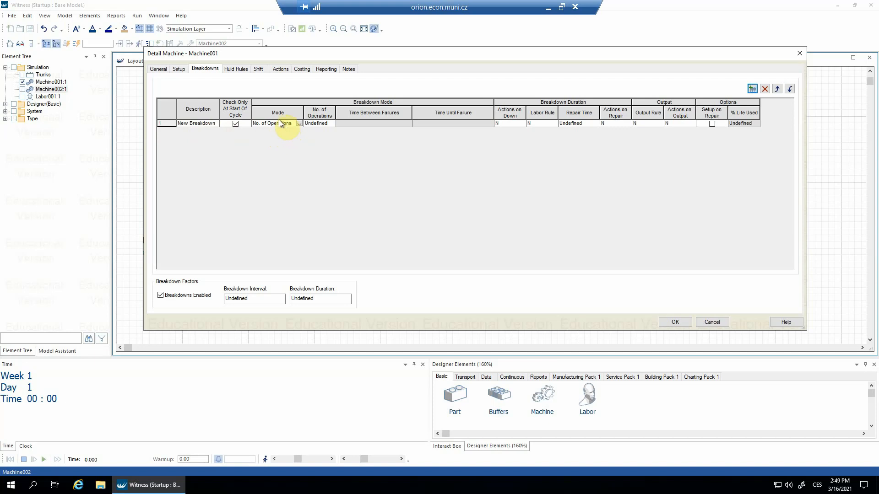
left_click(298, 122)
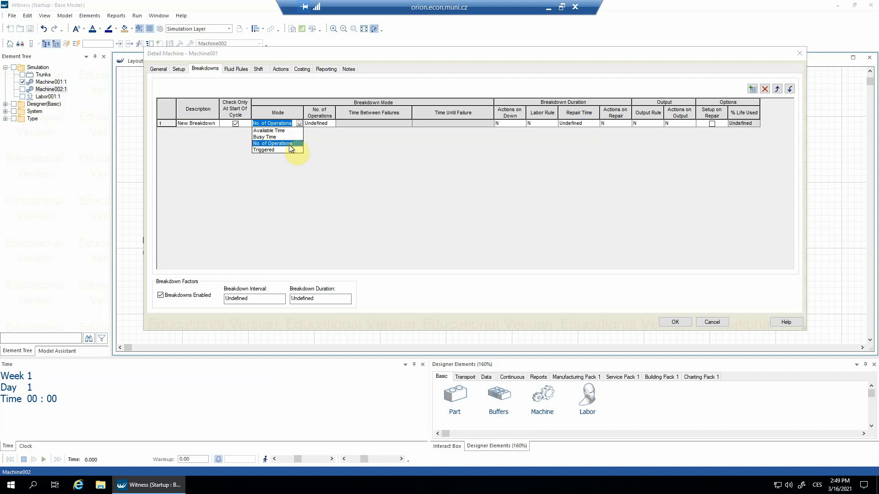
left_click(289, 145)
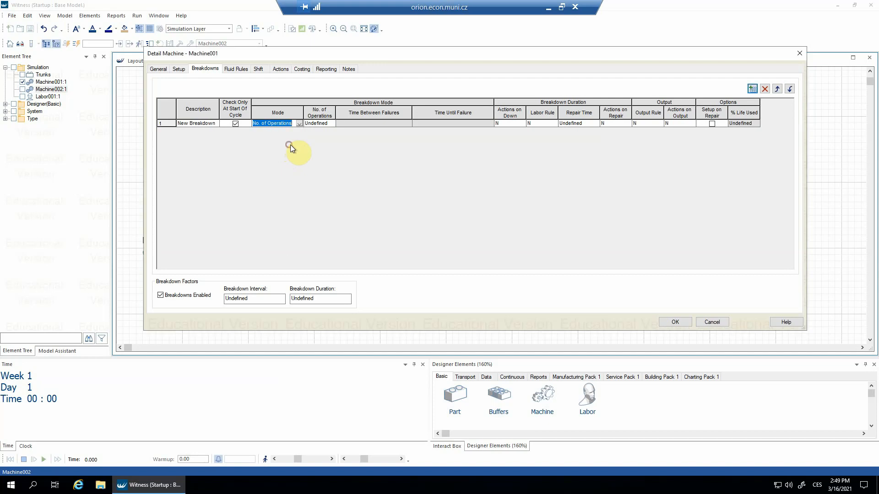
left_click(318, 124)
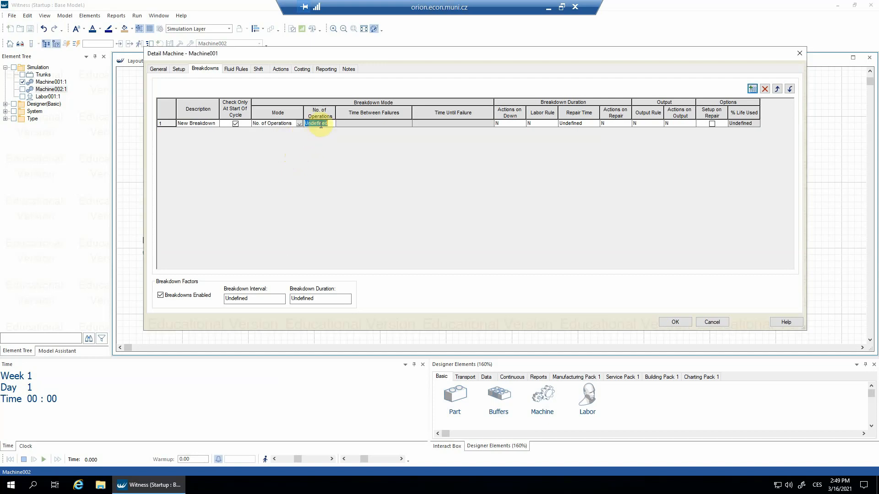
type("20")
left_click(575, 122)
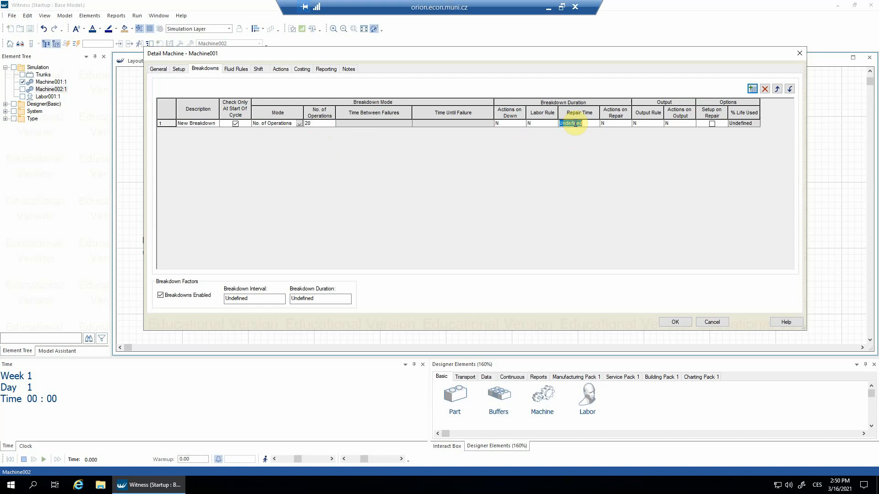
type("5")
Set the labor rule of the Saw machine's breakdown to Labor001.
left_click(548, 123)
left_click(554, 123)
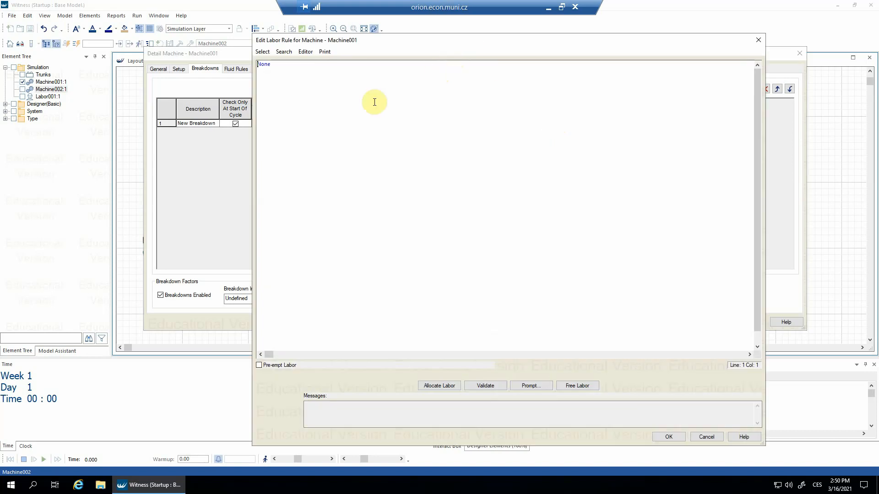
scroll(312, 98, "up", 6, "ctrl")
double_click(277, 73)
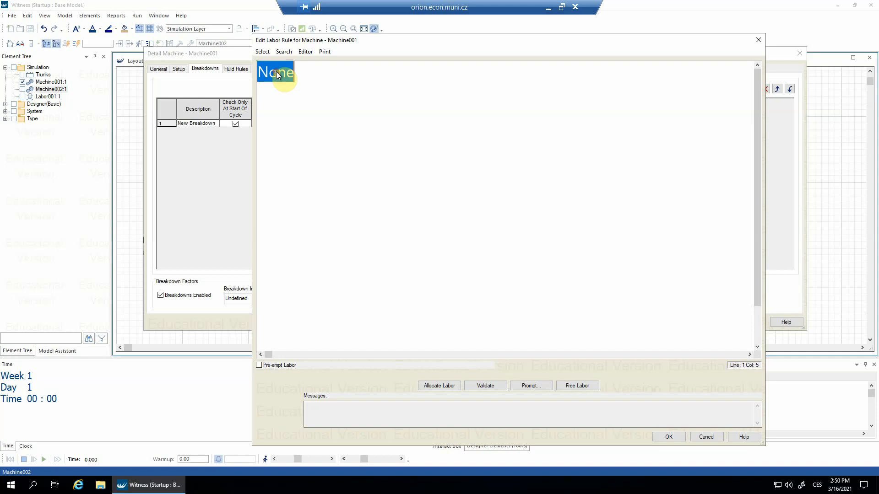
double_click(39, 98)
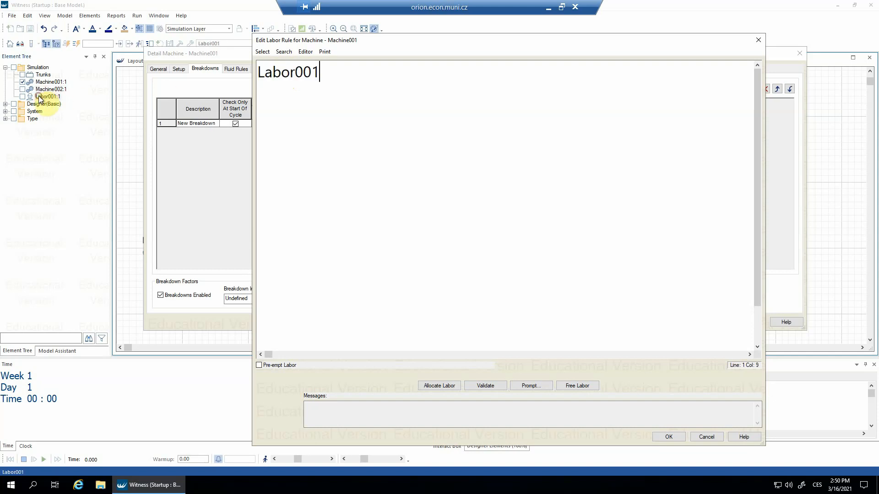
left_click(668, 438)
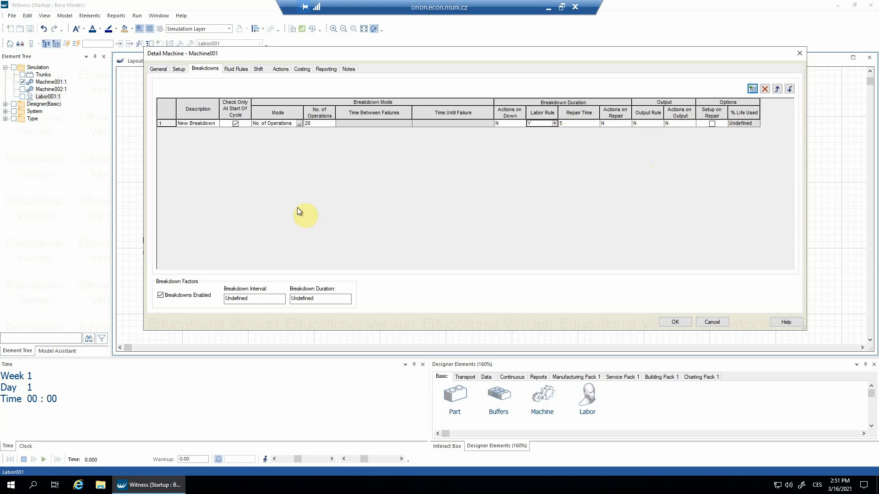
Add a setup to the Saw machine in No. of Operations mode, with 5 operations and a setup time of 1.
left_click(179, 70)
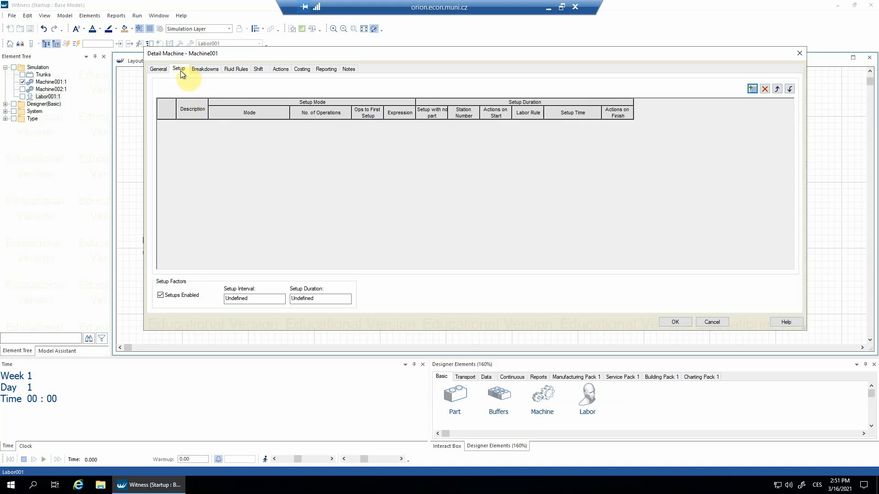
left_click(752, 90)
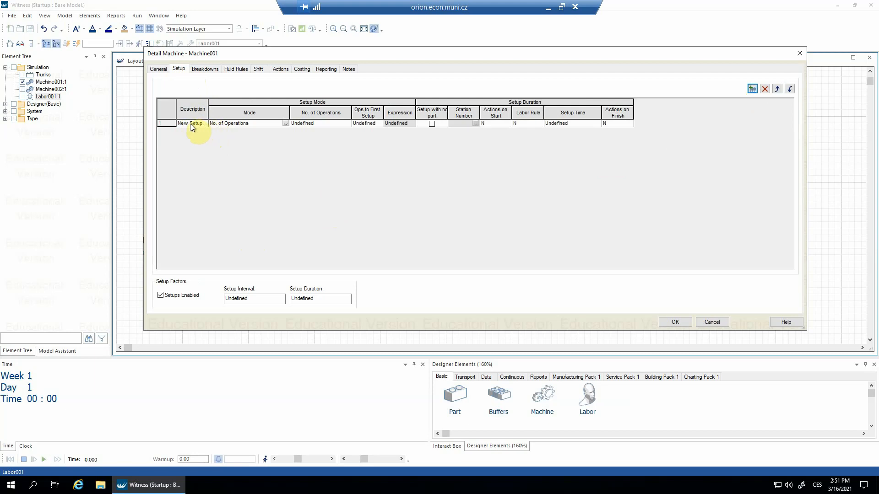
left_click(285, 123)
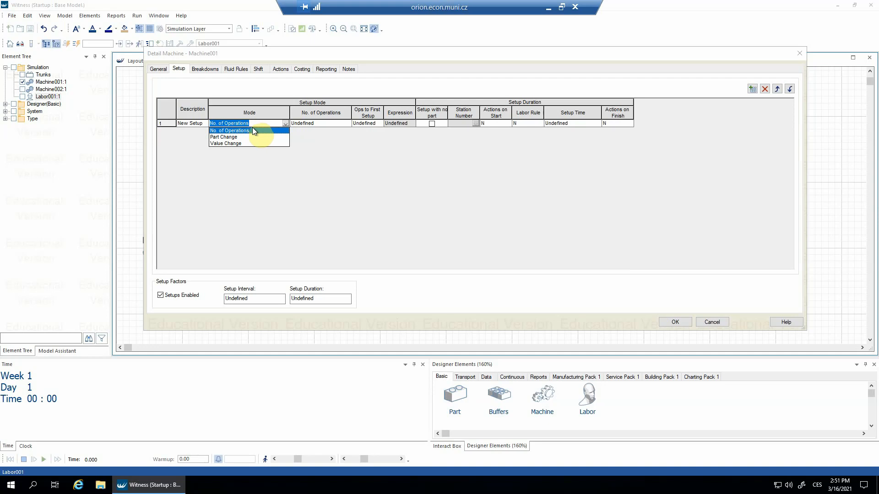
left_click(252, 130)
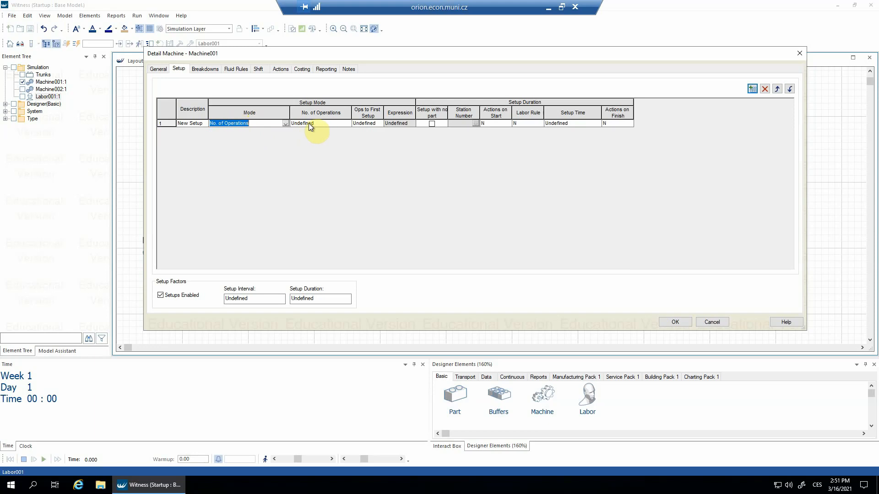
left_click(308, 123)
type("5")
left_click(563, 125)
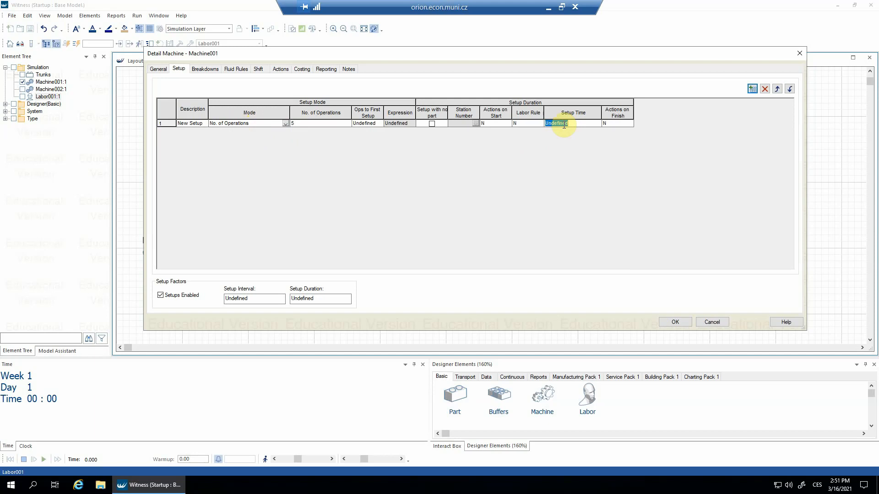
type("1")
Set the labor rule of the Saw machine's setup to Labor001 and accept the machine's details.
double_click(539, 122)
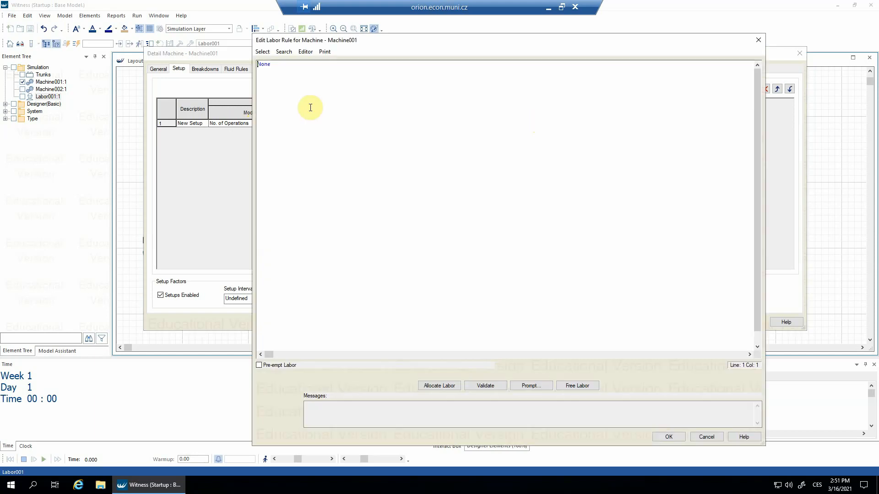
scroll(311, 107, "up", 4)
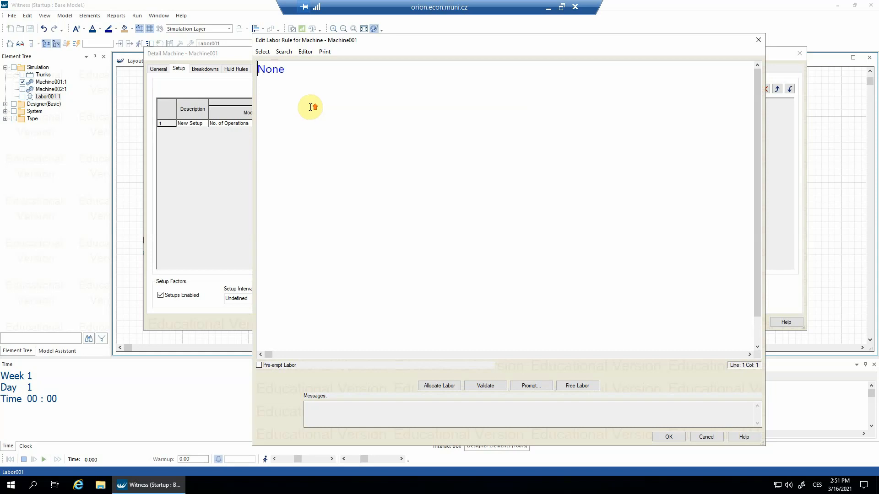
double_click(284, 73)
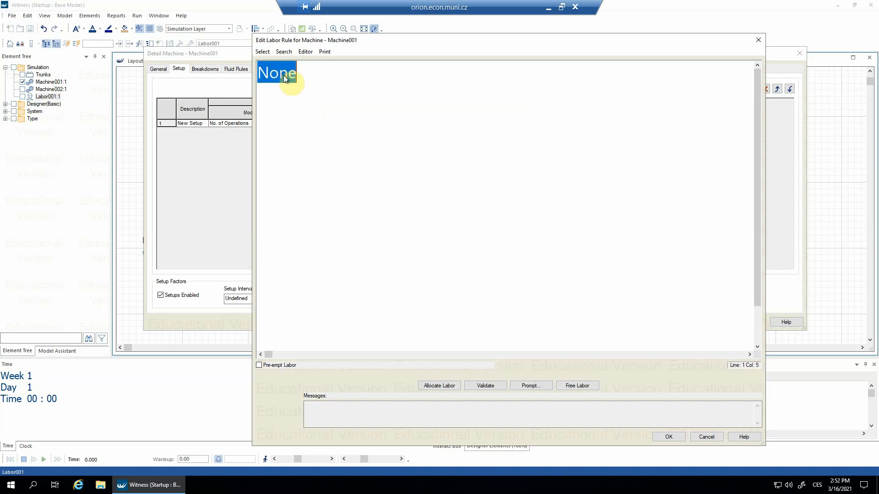
double_click(39, 97)
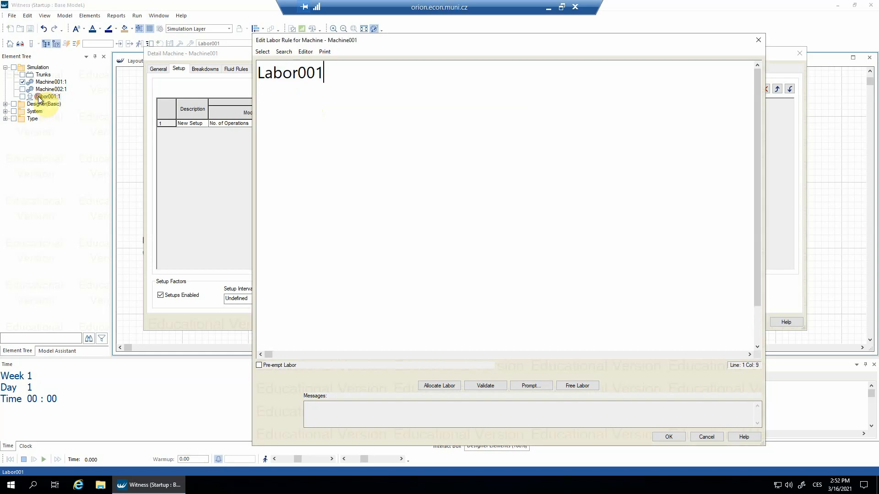
left_click(664, 437)
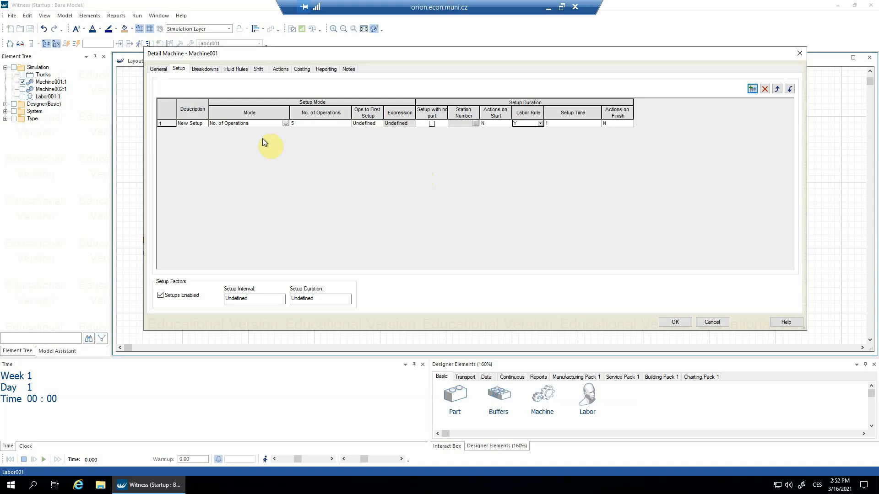
left_click(160, 70)
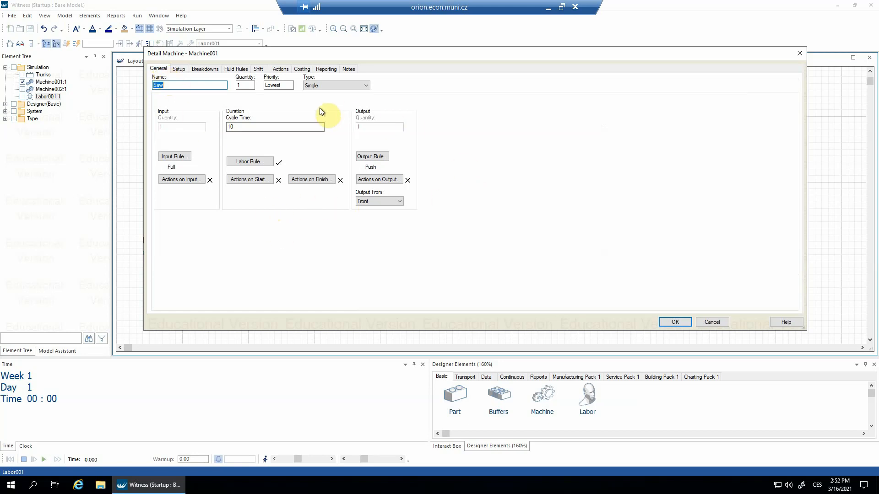
left_click(675, 322)
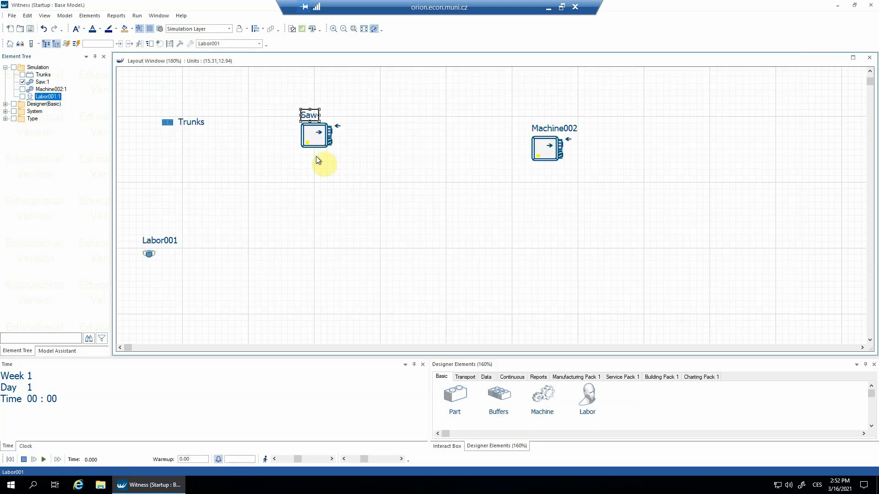
Display the element flow with rule labels on the Simulation Layer, and move the Saw name up clear of the Push label.
scroll(302, 249, "up", 2)
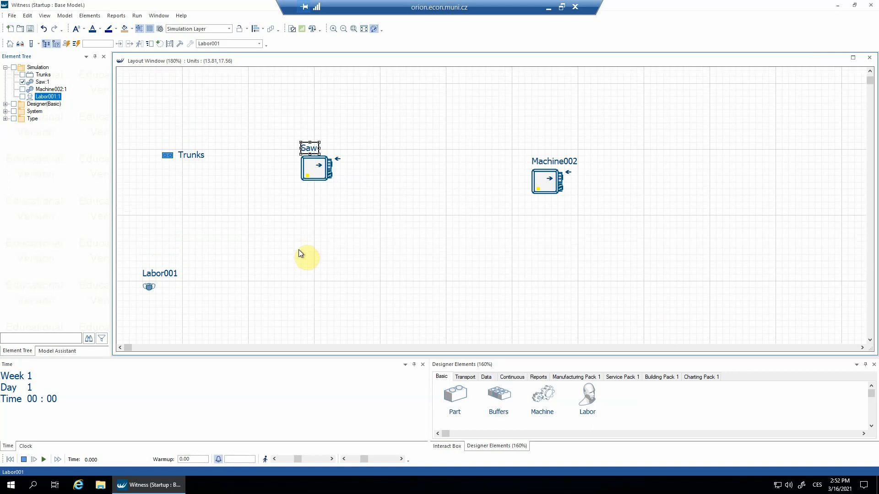
left_click(44, 16)
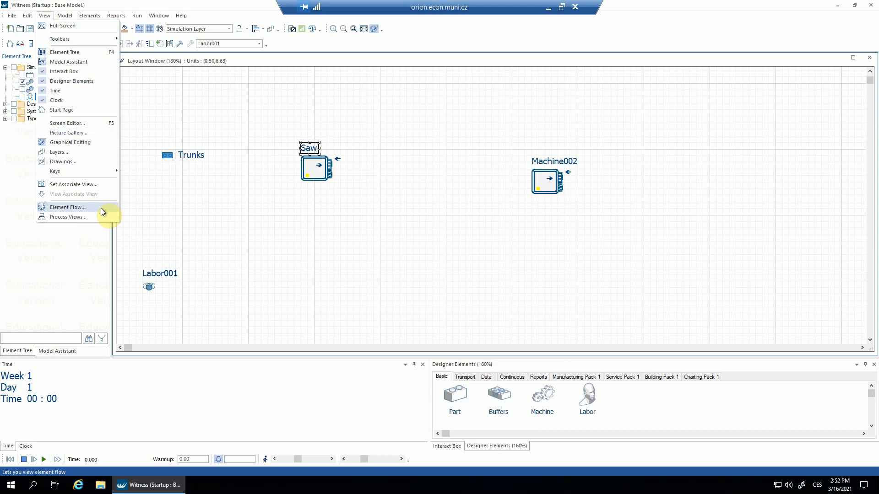
left_click(68, 207)
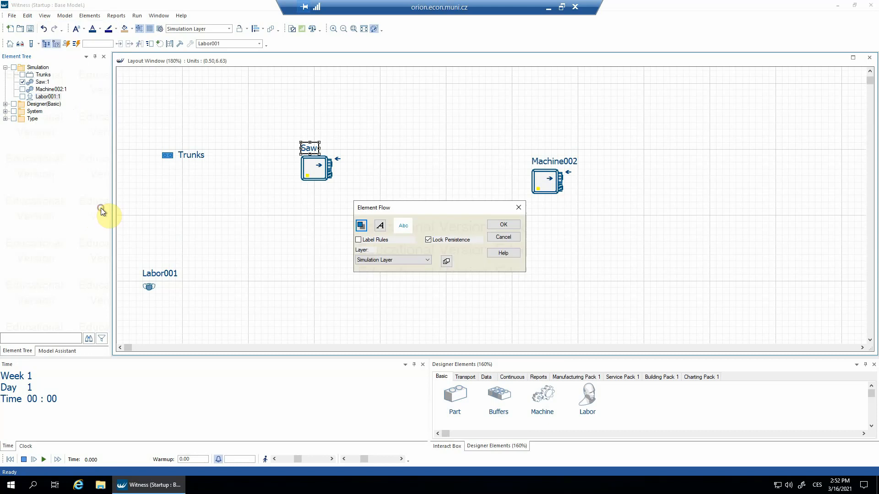
left_click(359, 240)
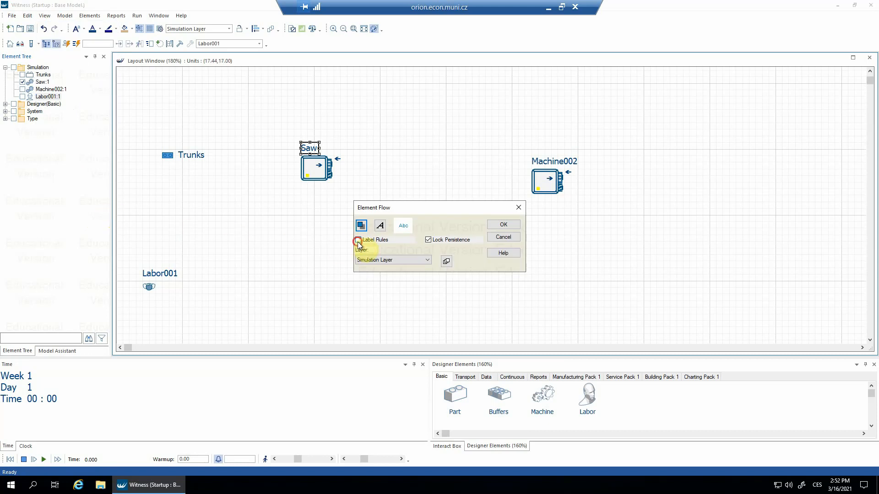
left_click(493, 226)
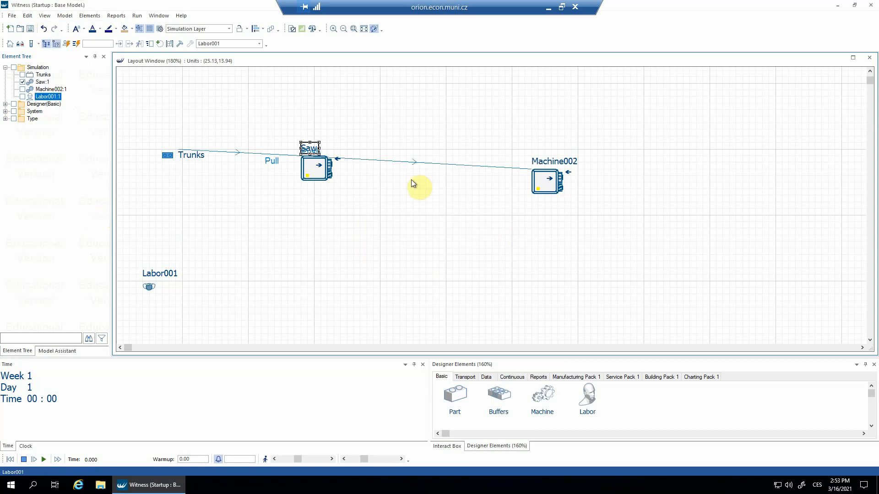
left_click(315, 142)
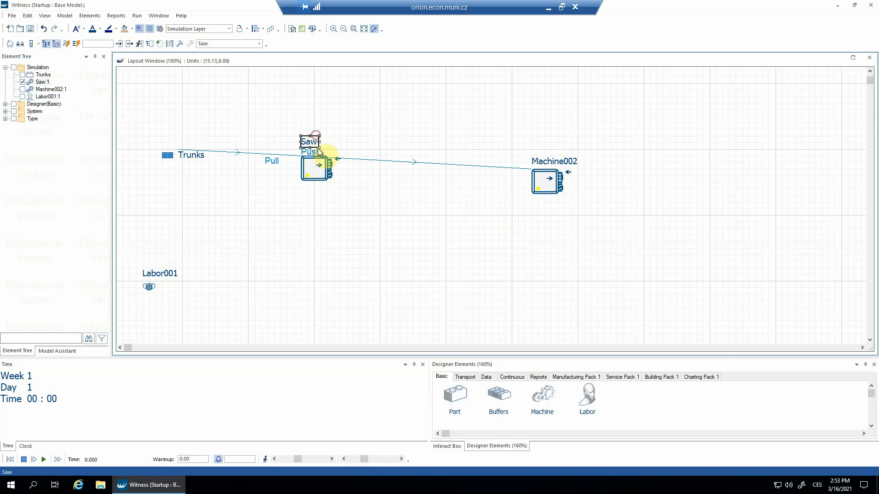
left_click(343, 185)
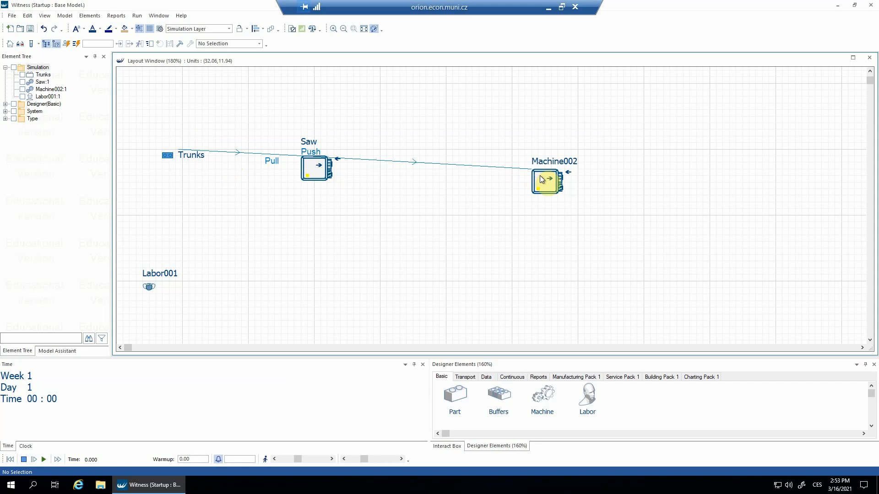
Rename Machine002 as MillingMachine and set its cycle time to 15.
double_click(550, 166)
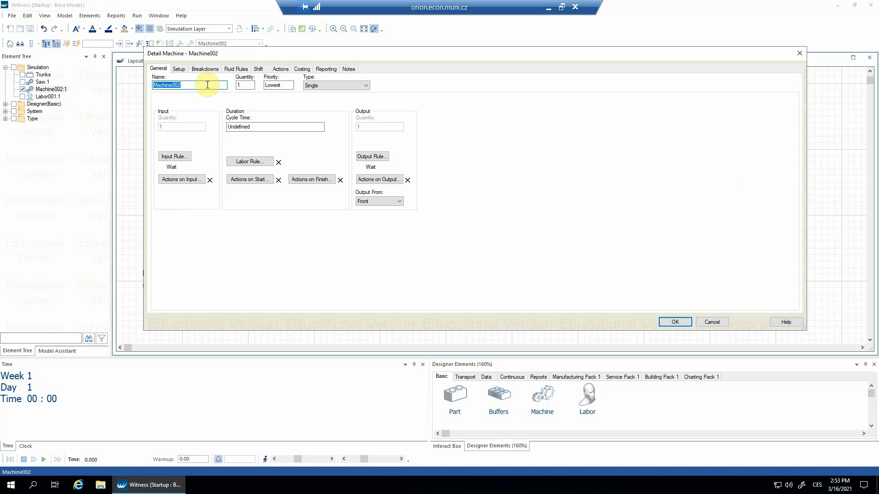
type("MillingMachine")
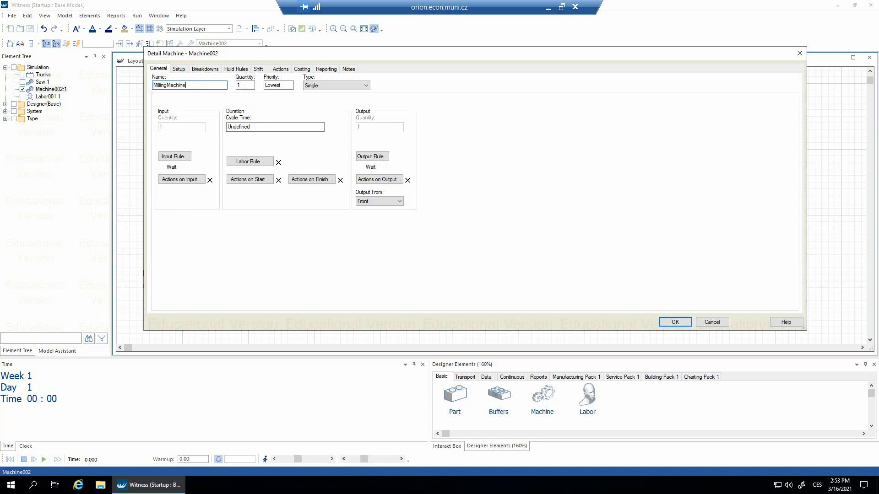
double_click(242, 127)
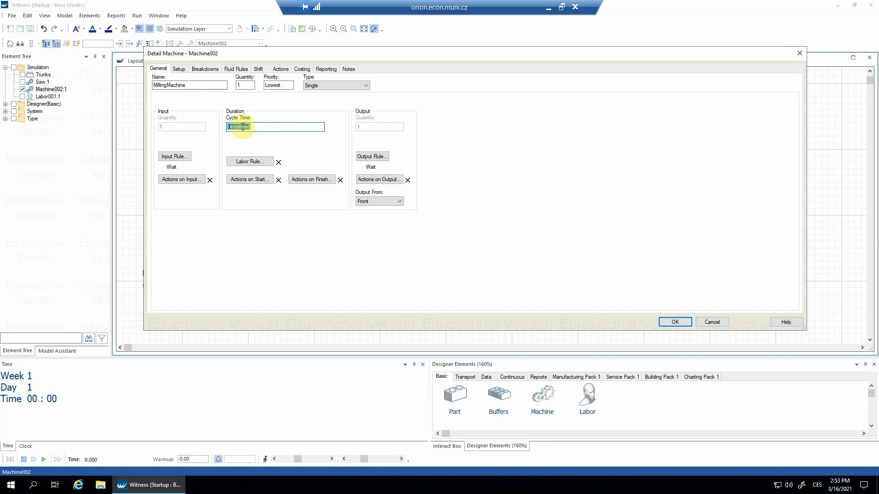
type("15")
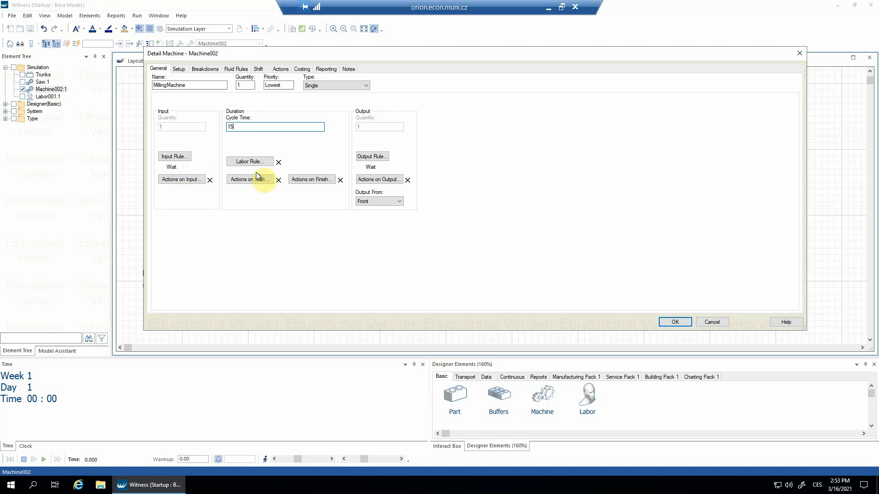
Set the milling machine's output rule to "push ship", validate the rule and accept it.
left_click(386, 163)
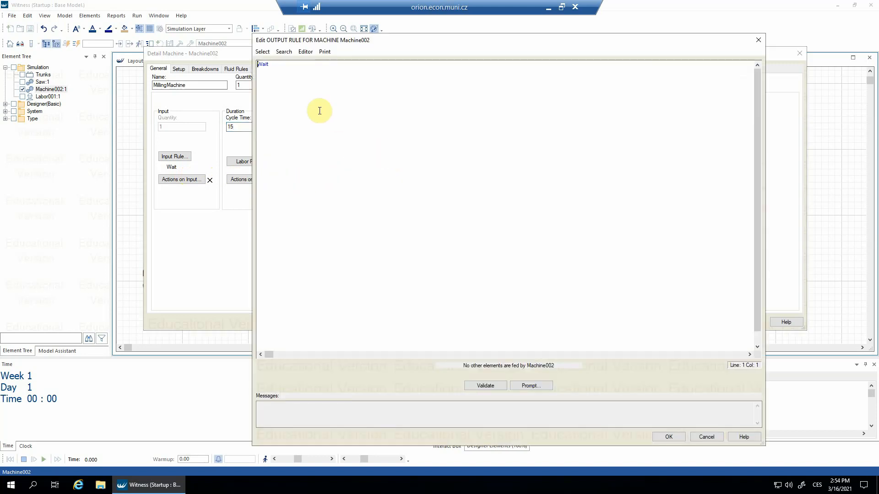
scroll(314, 170, "up", 8, "ctrl")
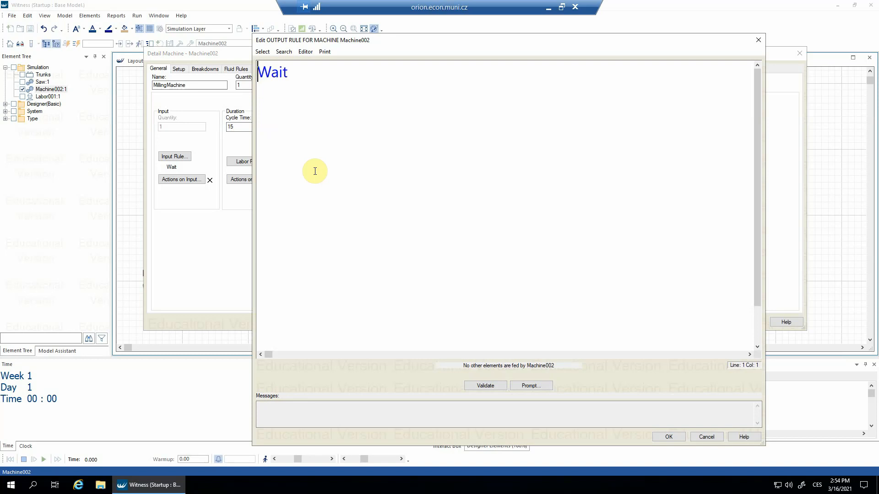
double_click(284, 75)
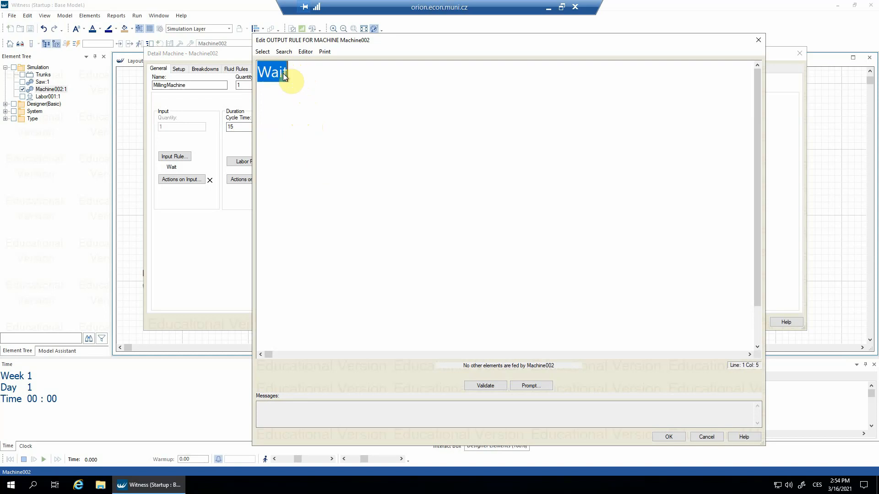
type("push ship")
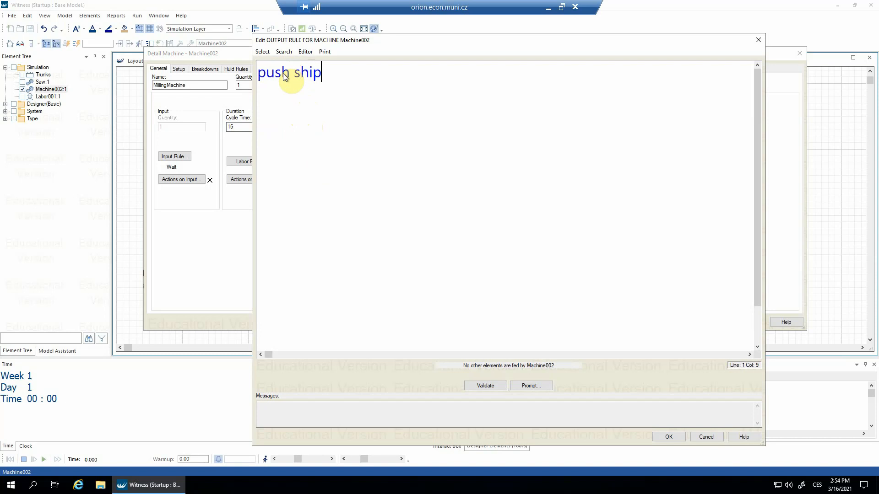
key("Return")
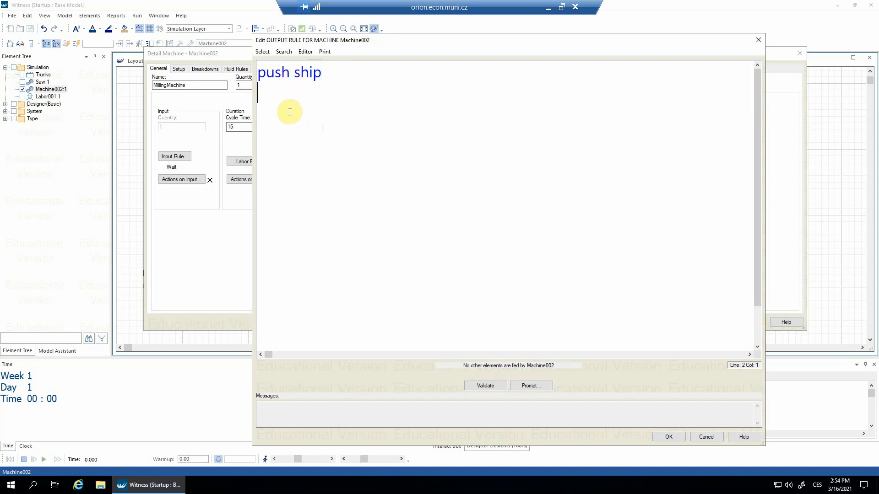
left_click(486, 387)
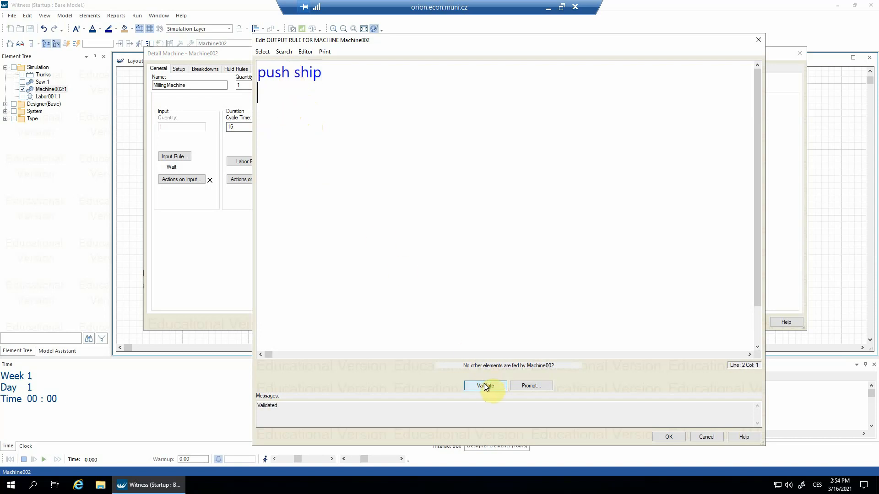
left_click(284, 408)
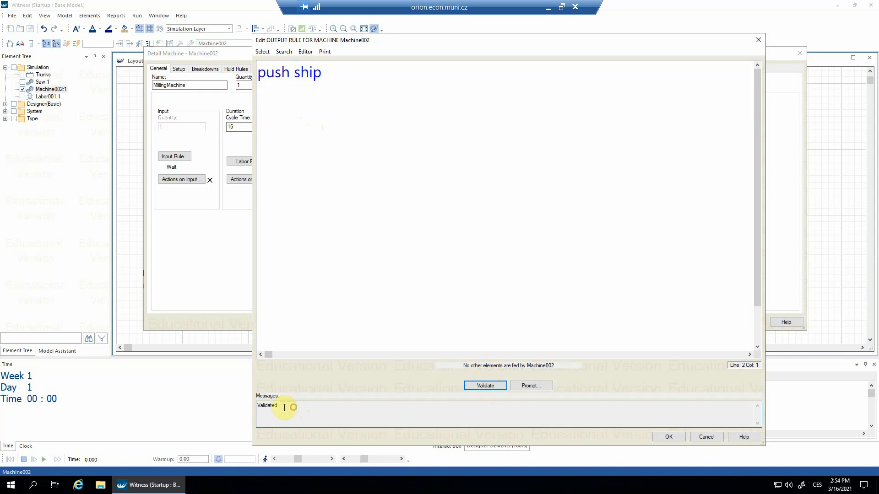
left_click_drag(285, 407, 252, 406)
left_click(352, 222)
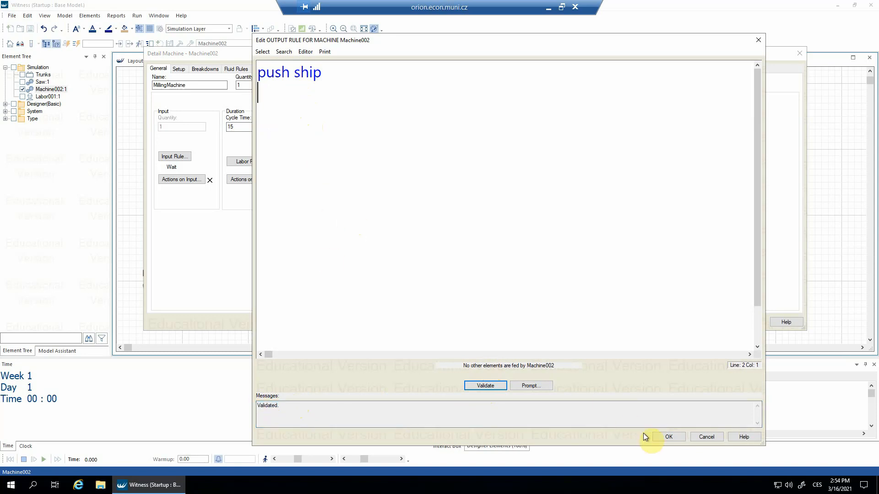
left_click(664, 437)
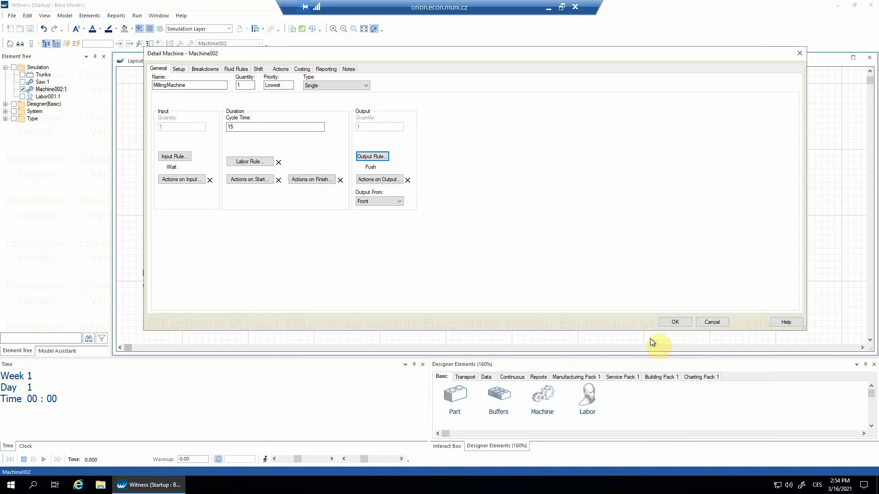
Accept the milling machine's details and move its name up clear of the Push label in the layout.
left_click(660, 325)
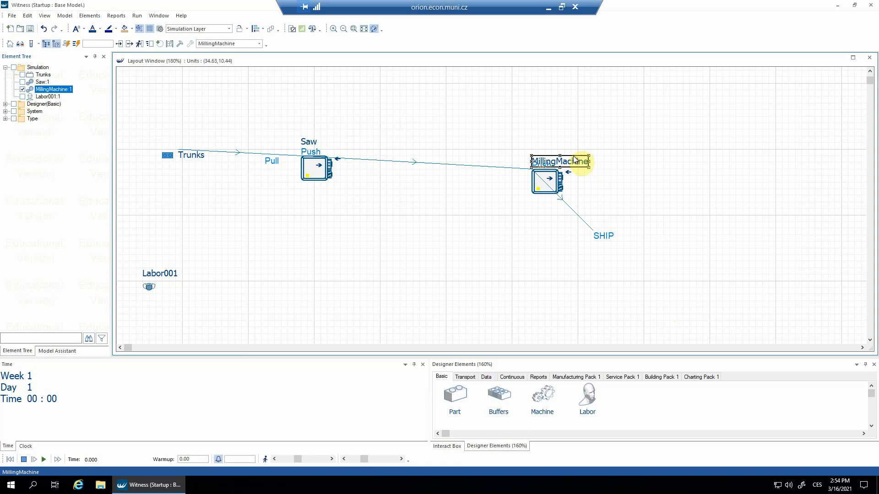
left_click_drag(575, 159, 579, 149)
left_click(603, 179)
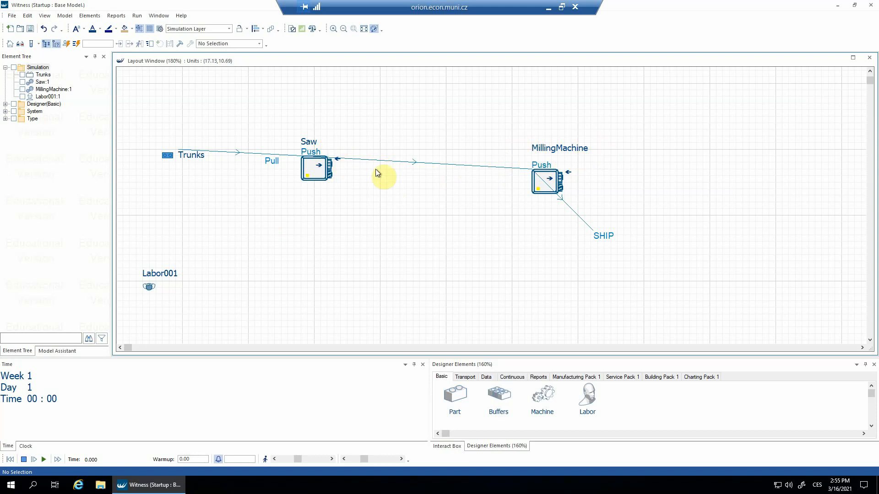
Review the Saw machine's output rule to check which element it pushes parts to, and close its details.
double_click(315, 173)
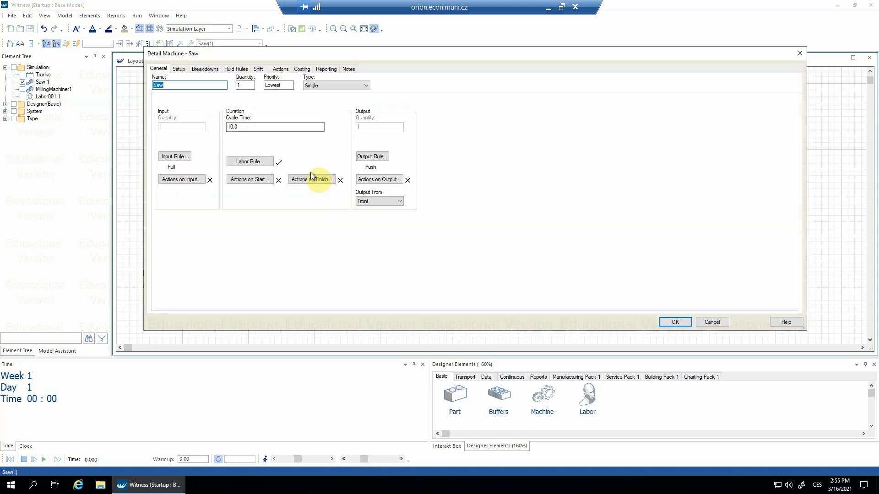
left_click(378, 180)
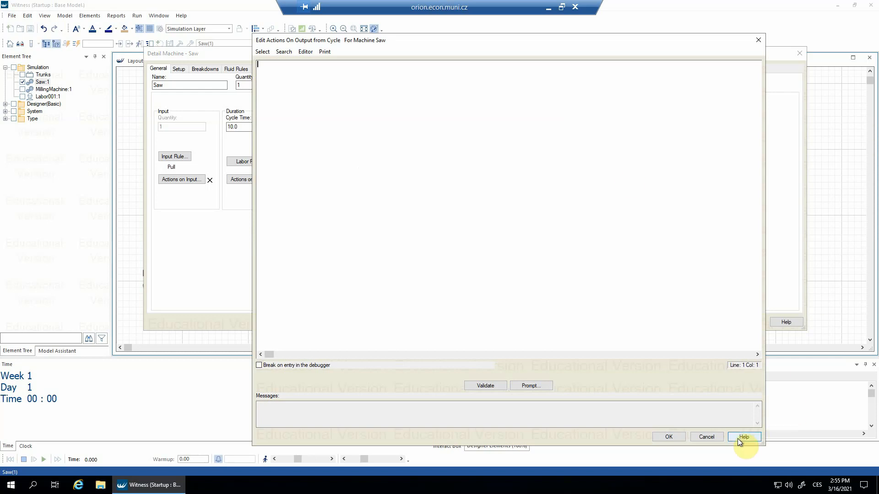
left_click(708, 436)
left_click(372, 157)
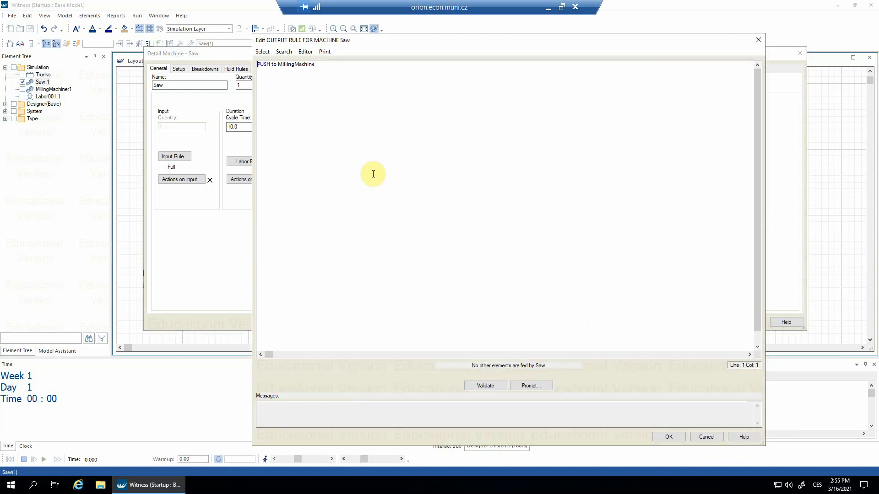
scroll(347, 176, "up", 5)
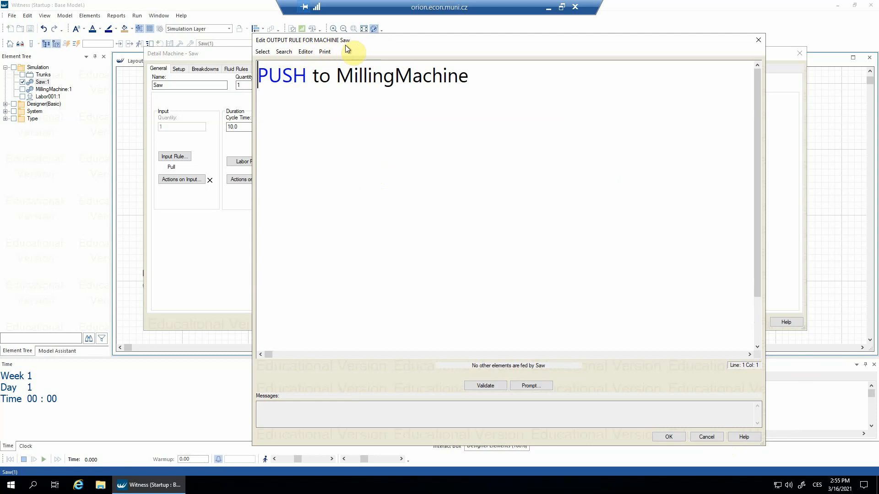
left_click_drag(338, 76, 497, 78)
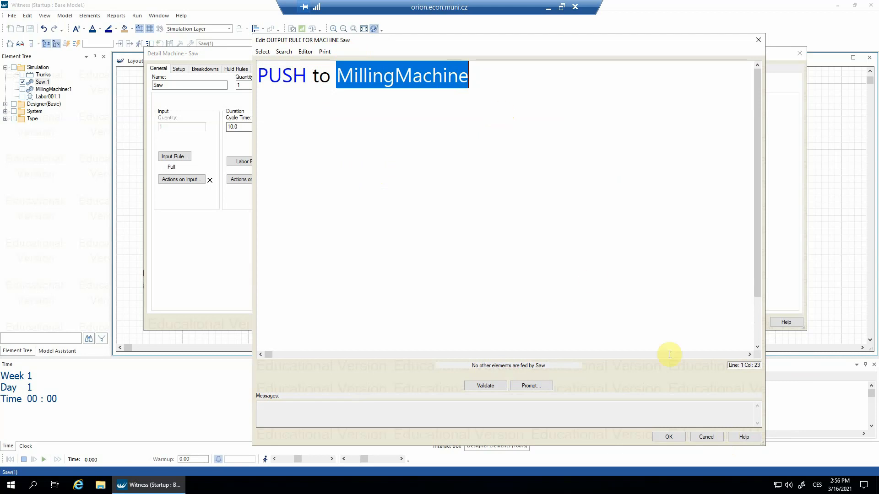
left_click(669, 437)
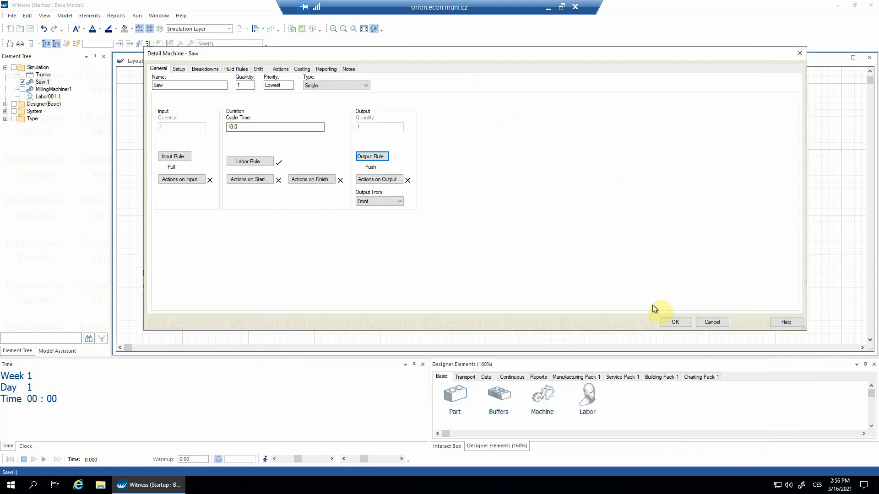
left_click(667, 322)
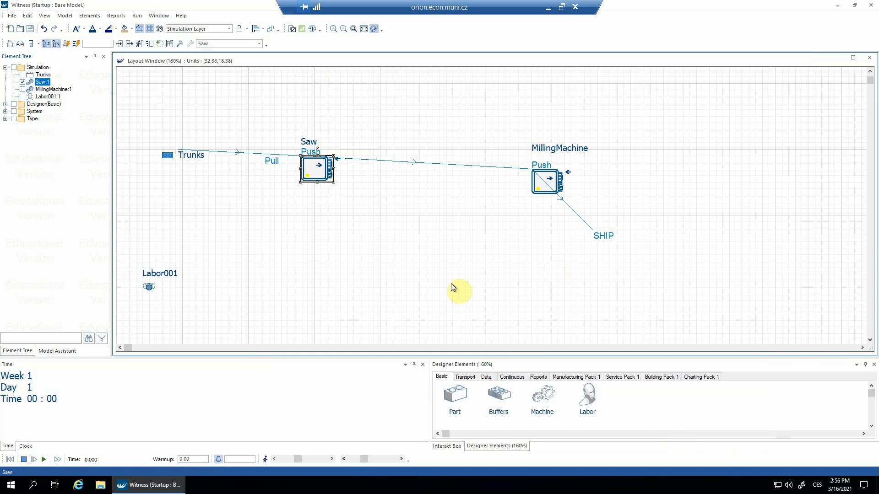
Run the model with display, turn on walk mode and raise the walk speed slightly to watch the parts and labor move.
left_click(45, 459)
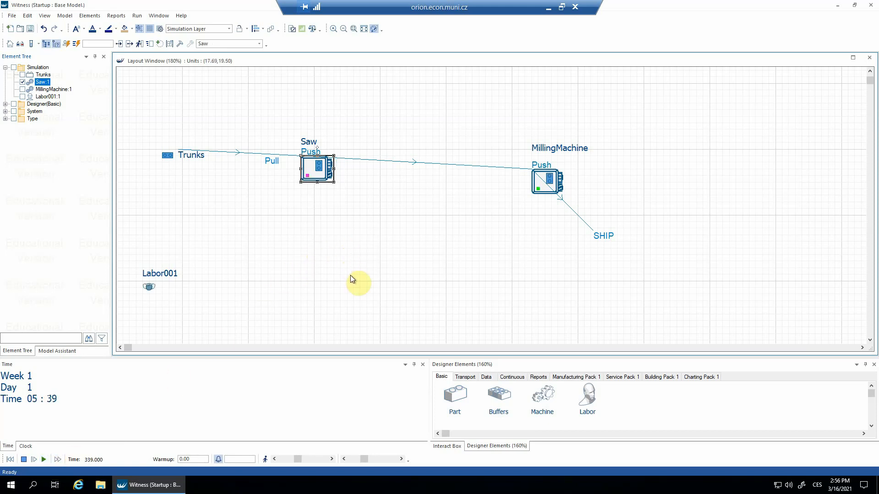
left_click(264, 462)
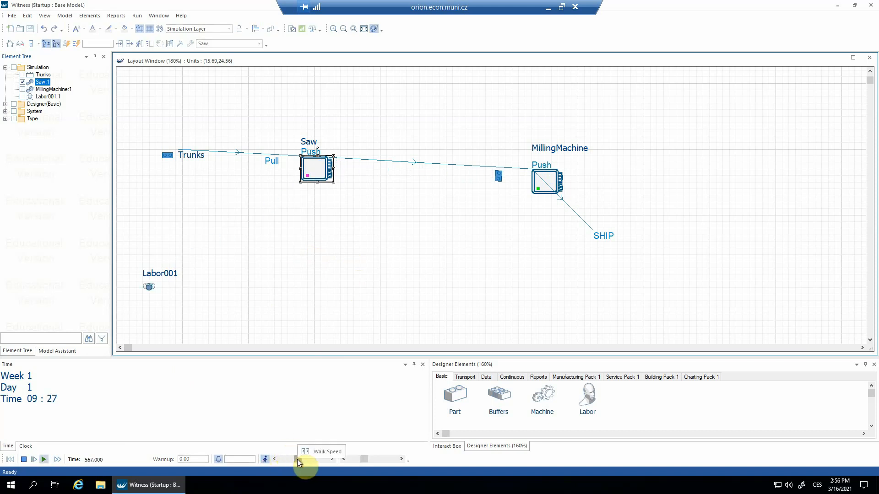
left_click_drag(295, 460, 306, 463)
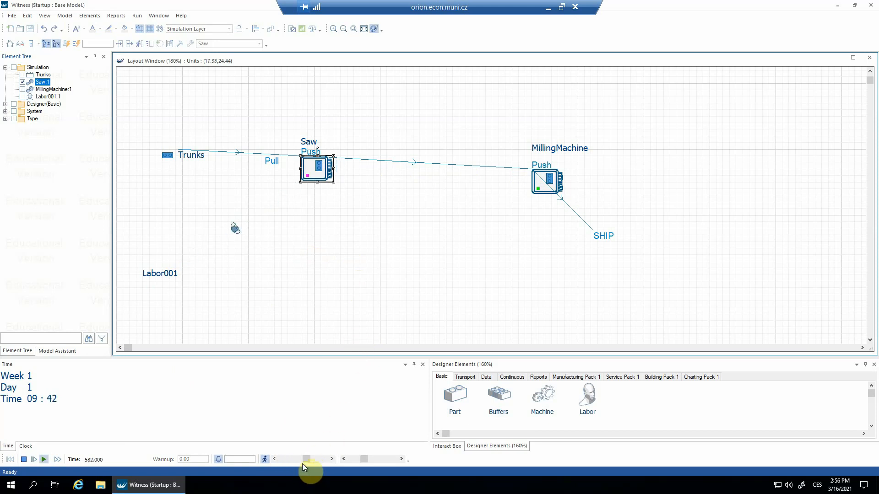
left_click(286, 291)
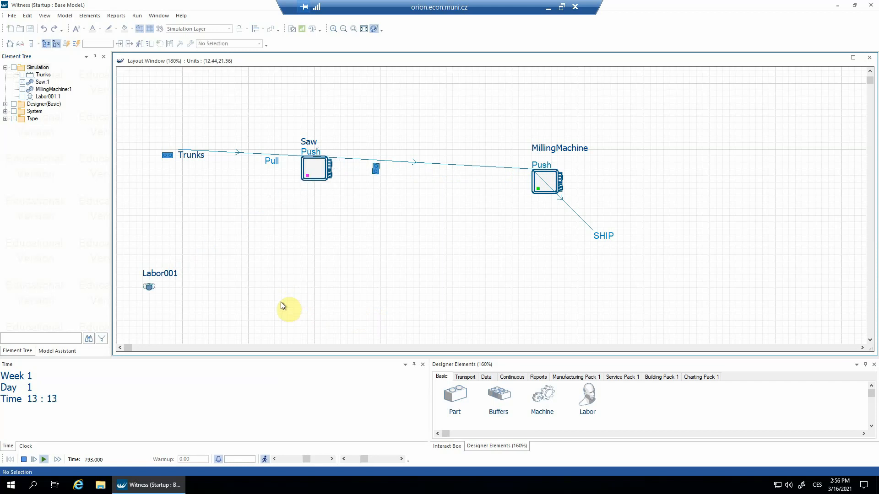
Set the run's stop time to 2400 and run the model to that time without display.
left_click(242, 460)
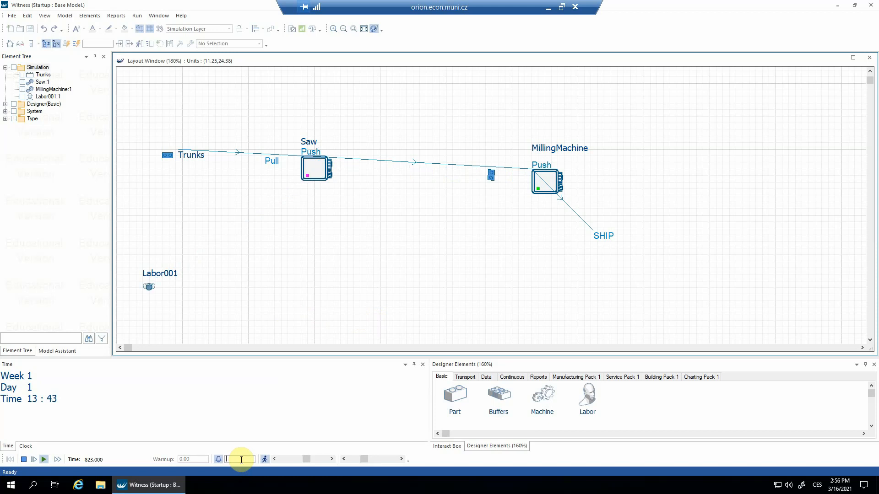
type("2400")
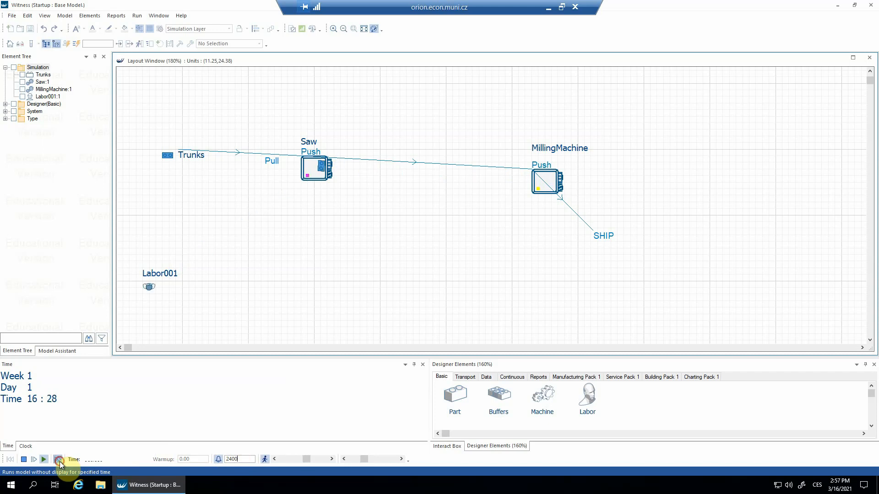
left_click(58, 460)
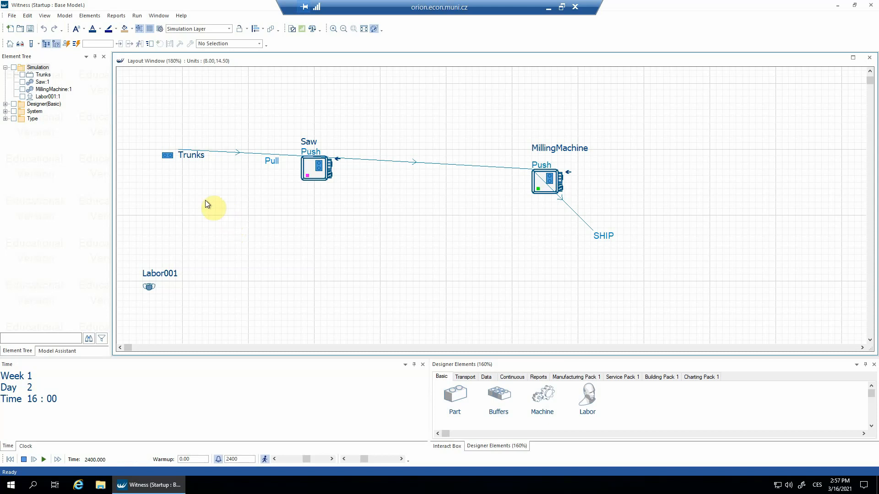
Examine the Trunks part statistics in a widened report window, comparing both row and column orientations, and close the report.
right_click(190, 157)
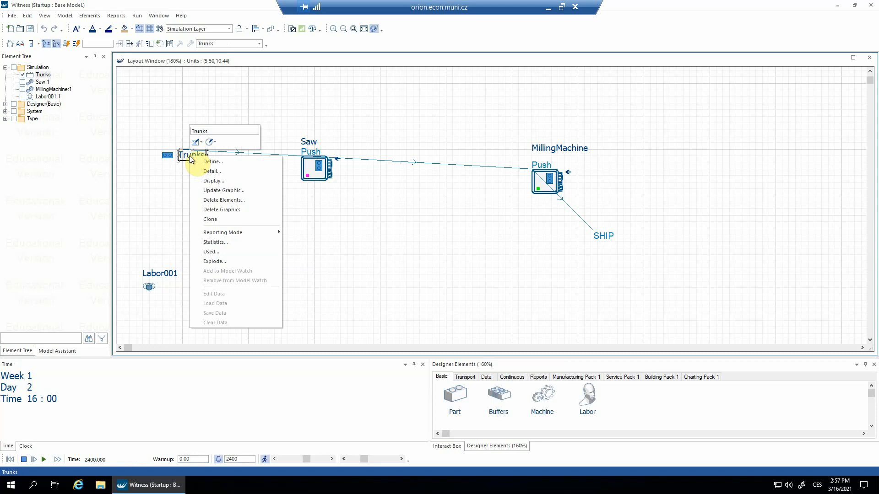
left_click(224, 247)
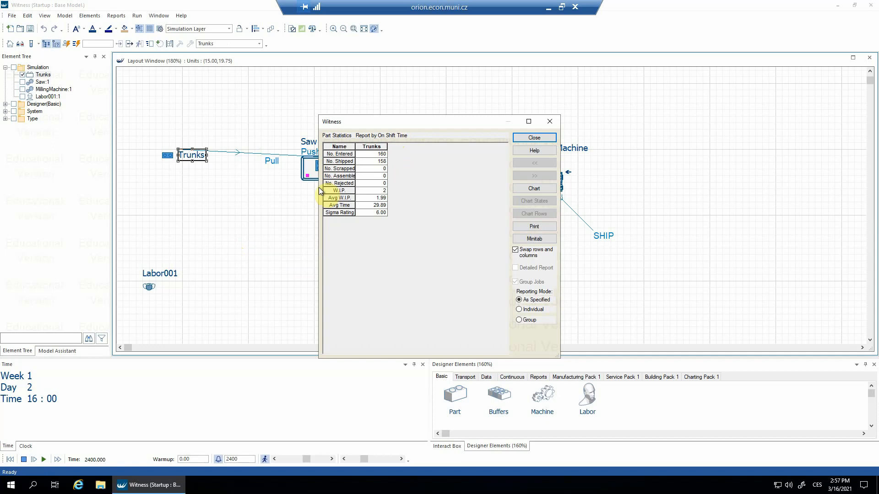
left_click_drag(317, 187, 192, 195)
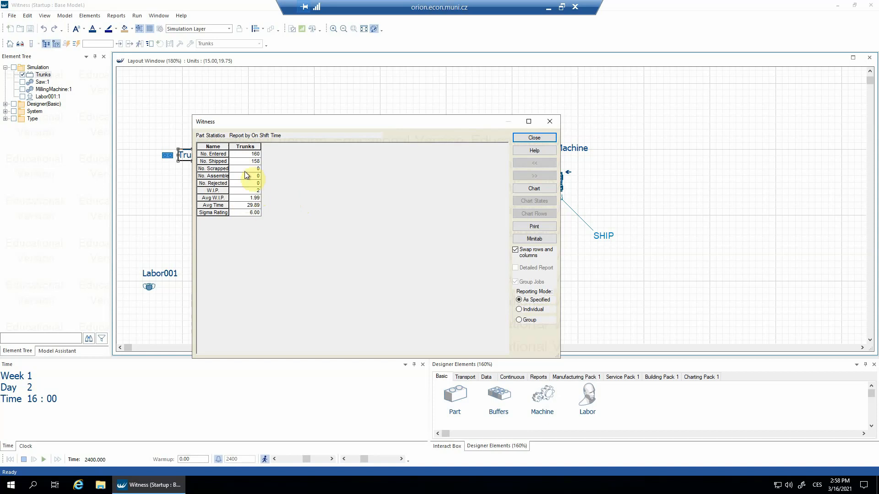
left_click(517, 250)
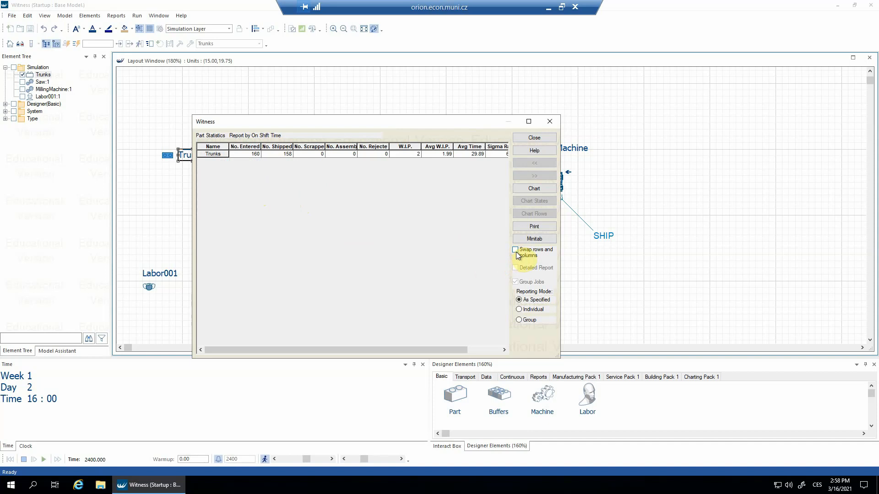
left_click(516, 251)
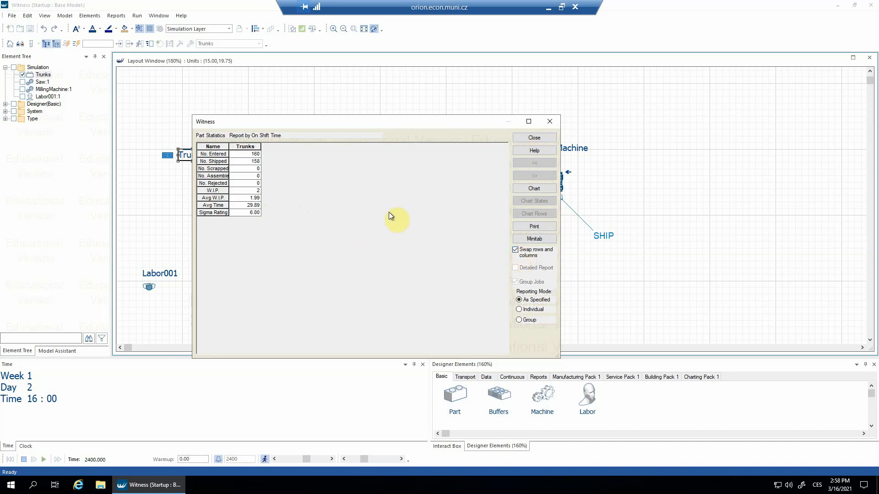
left_click(534, 137)
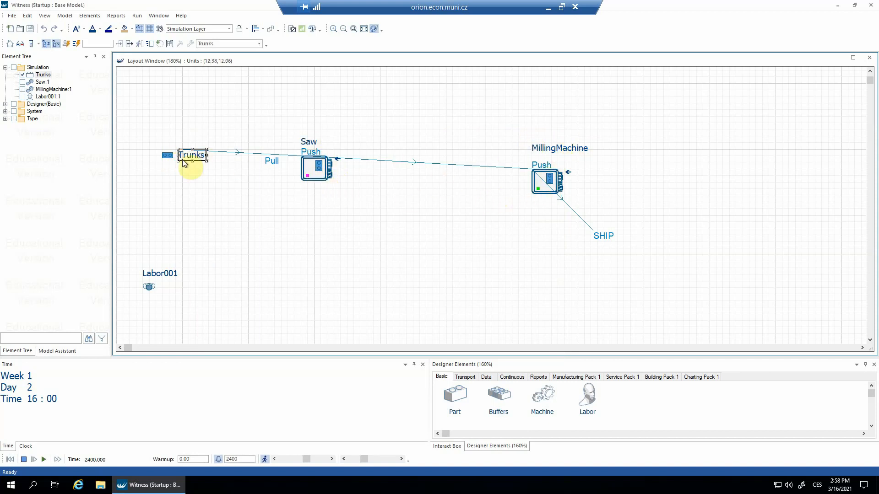
Examine the statistics report for all machines, comparing both row and column orientations, and close the report.
left_click(5, 119)
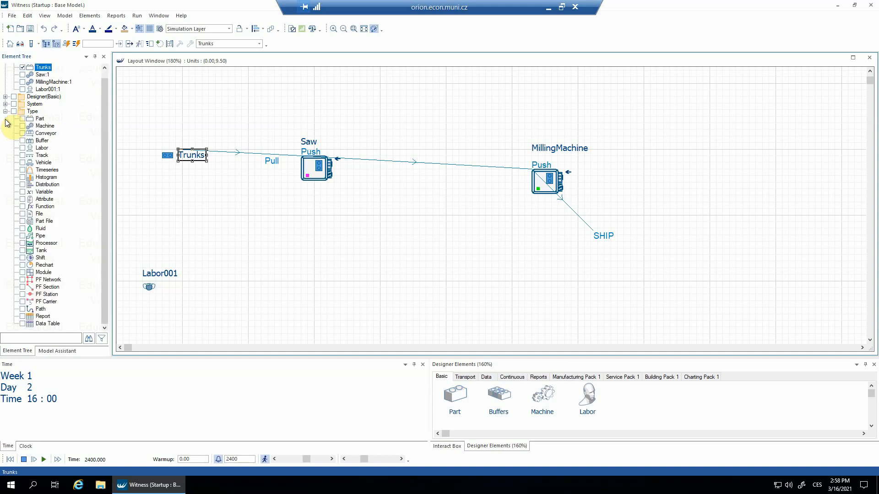
right_click(48, 128)
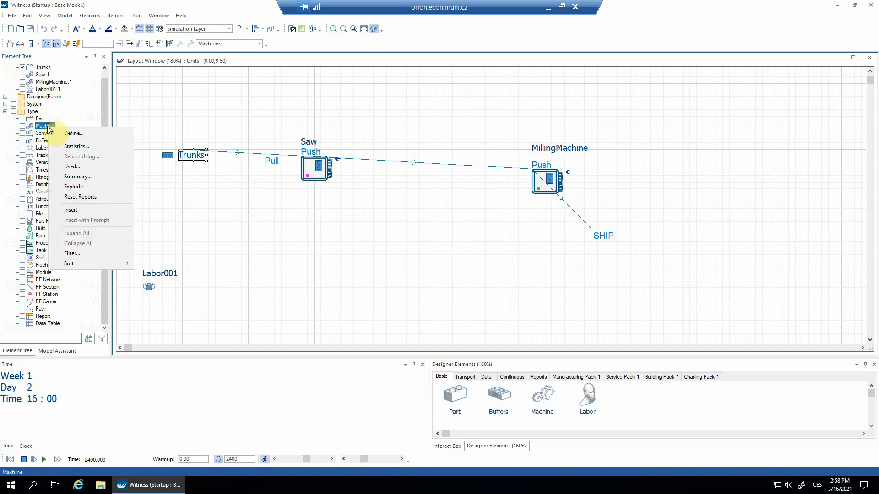
left_click(73, 146)
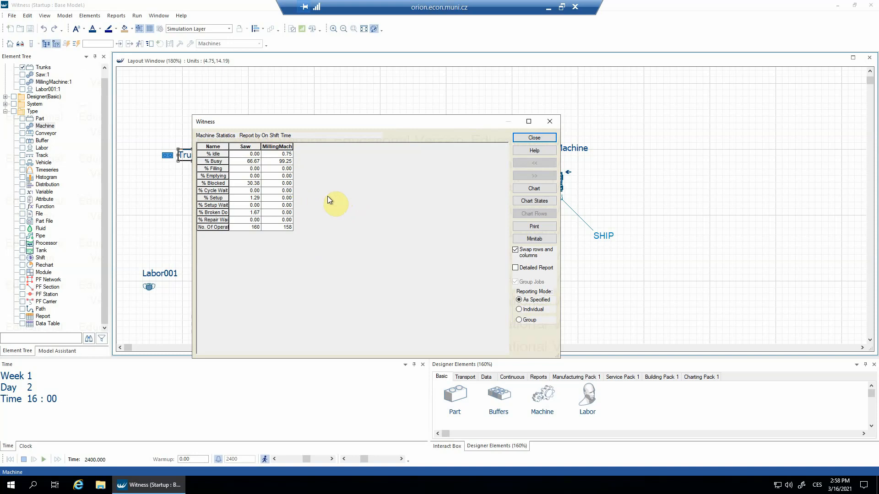
left_click(517, 253)
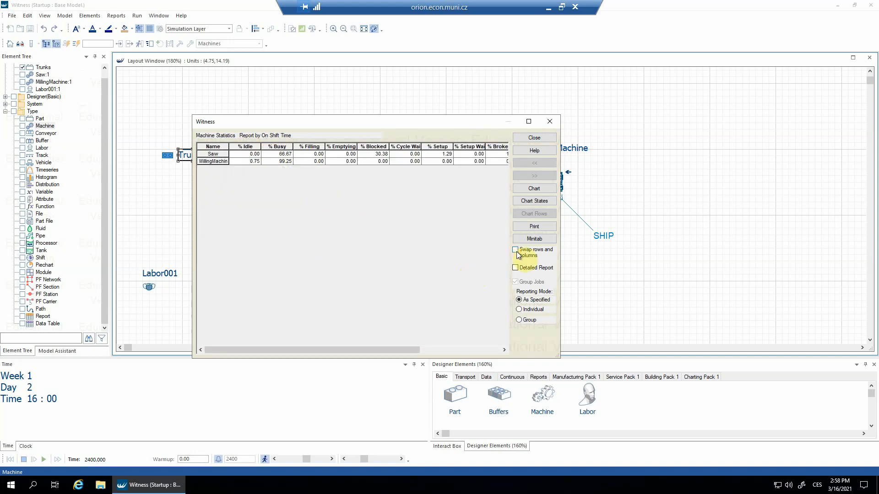
left_click(516, 252)
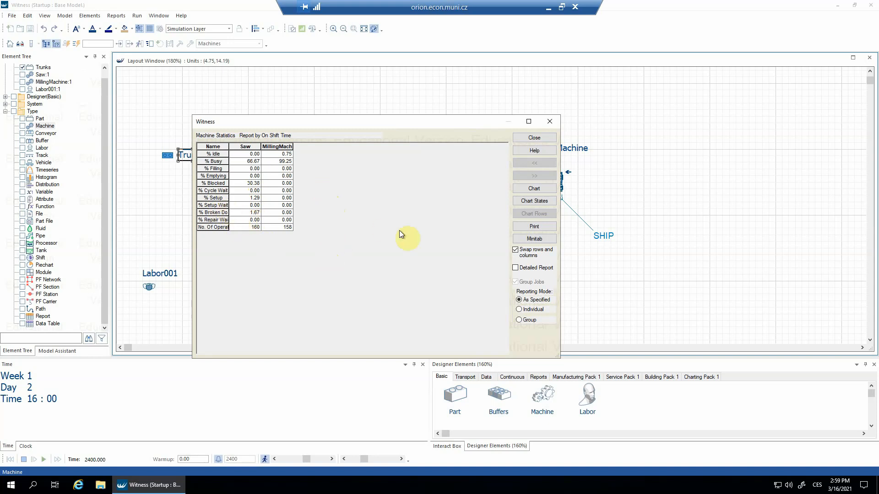
left_click(531, 138)
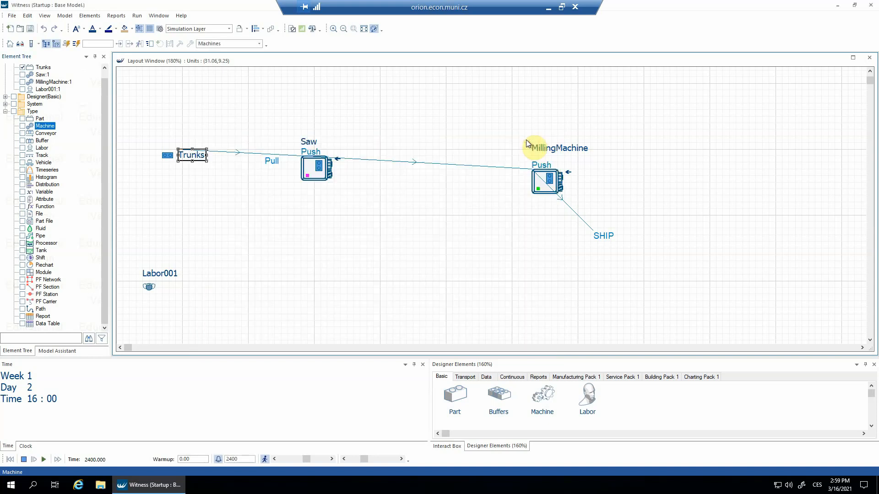
Review the statistics report for the Labor element type, close it and clear the selection in the layout.
right_click(42, 148)
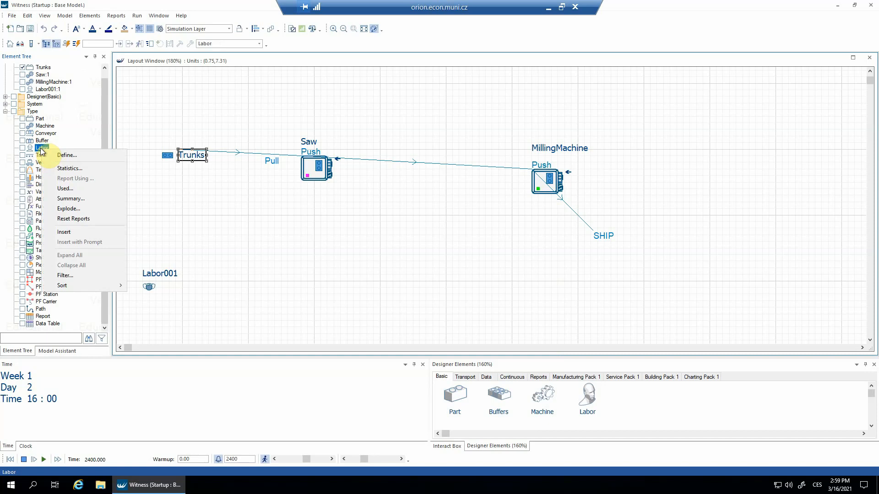
left_click(63, 170)
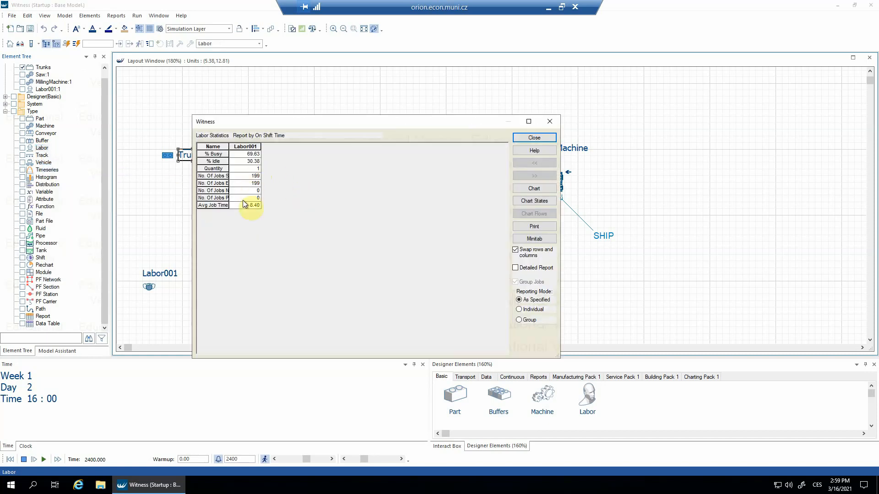
left_click(518, 137)
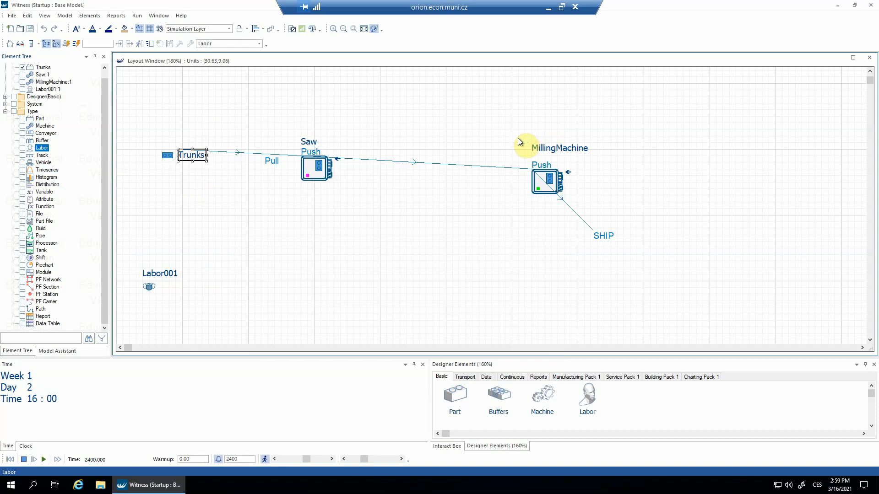
left_click(323, 250)
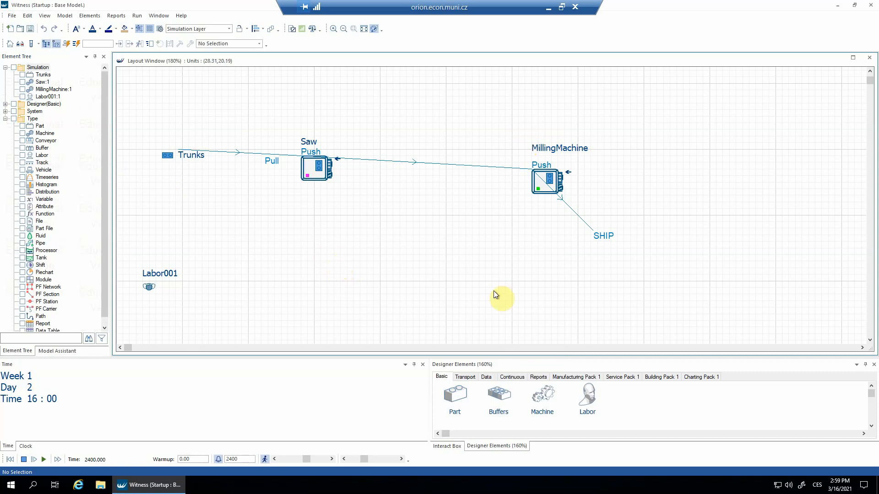
Add one pie chart to the layout above the Saw and another above MillingMachine.
left_click(537, 377)
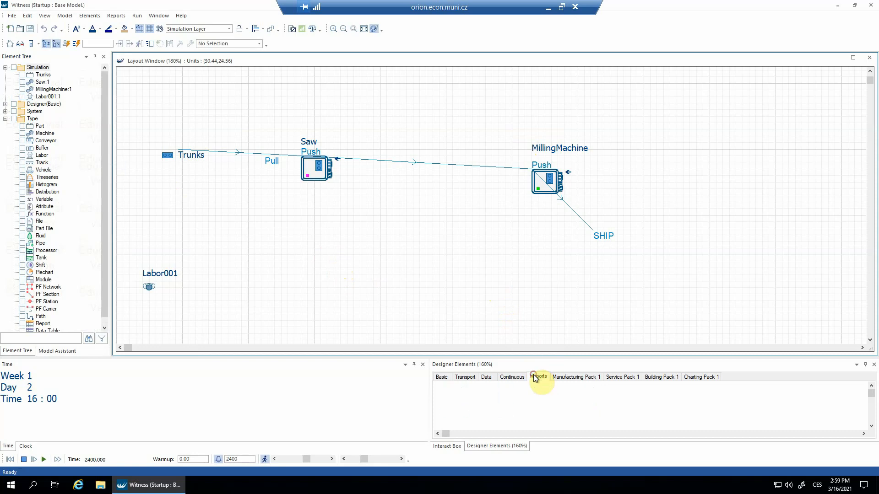
left_click(546, 397)
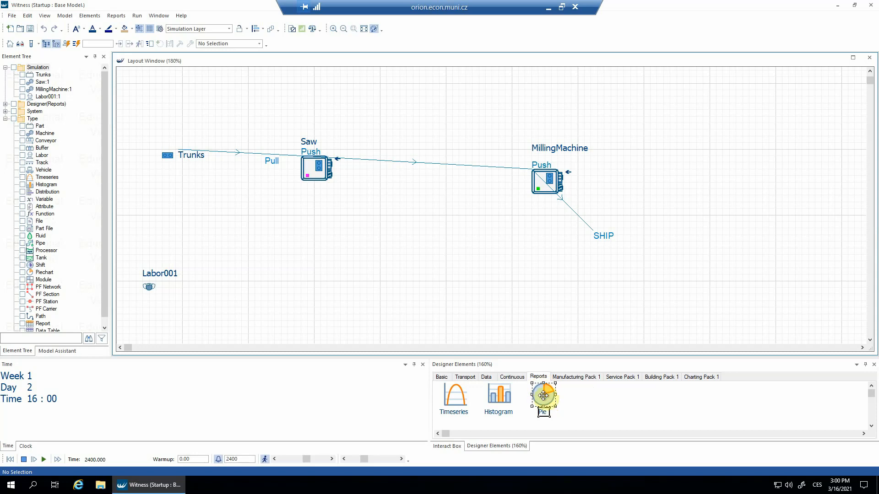
left_click_drag(545, 396, 291, 76)
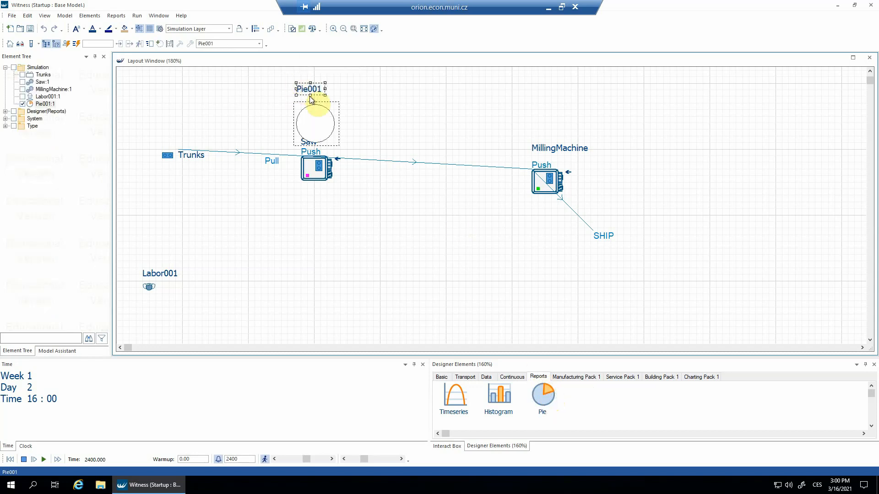
scroll(304, 147, "up", 2)
left_click_drag(303, 145, 298, 96)
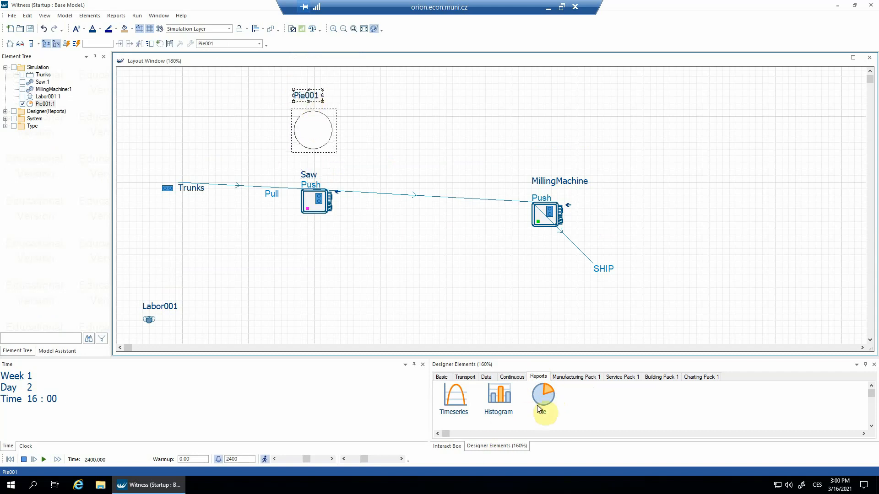
left_click_drag(542, 399, 550, 112)
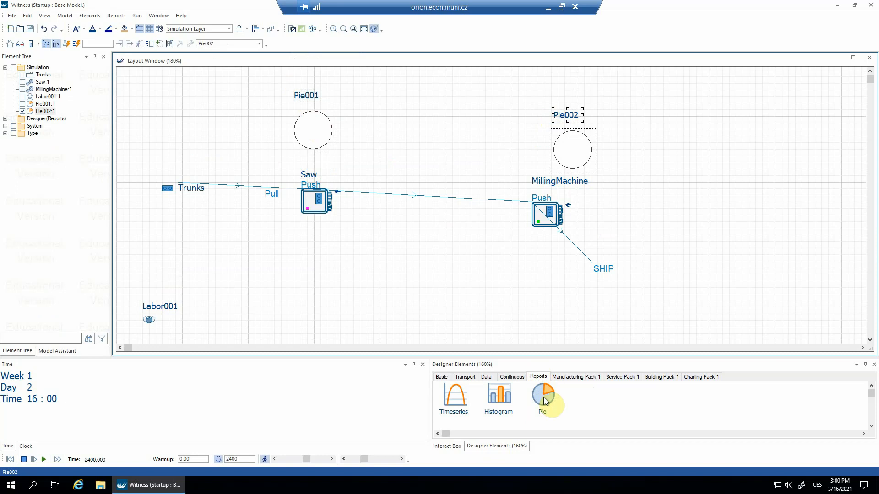
Add a third pie chart above Labor001 and shift its circle and name label so they sit clear of the labor's name.
left_click_drag(543, 398, 150, 245)
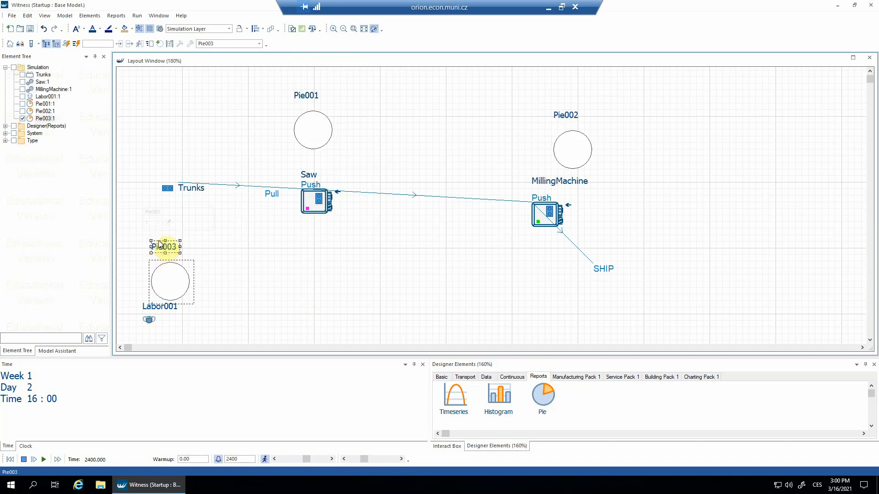
left_click(158, 238)
left_click(164, 245)
left_click_drag(174, 287, 158, 273)
left_click(166, 246)
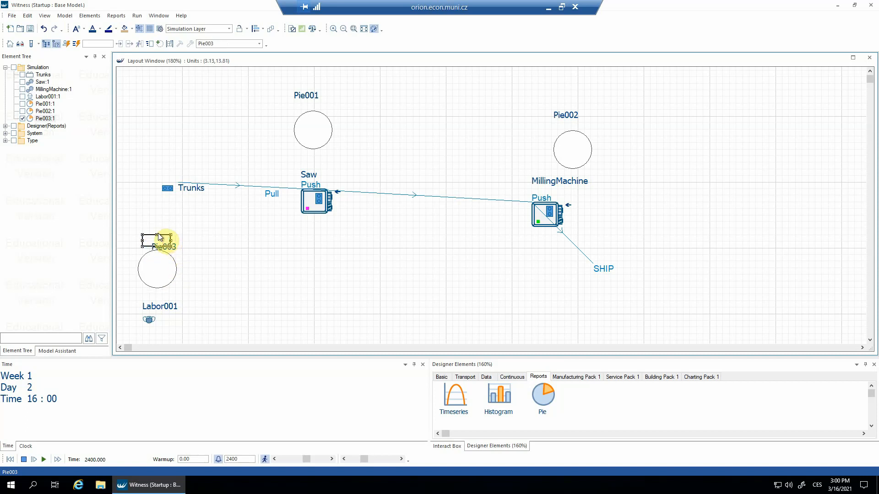
left_click_drag(158, 236, 159, 237)
left_click(235, 256)
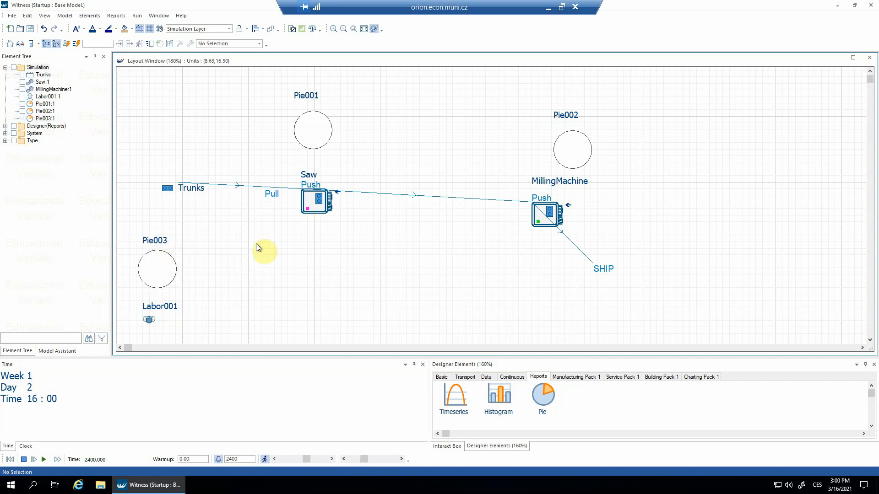
Set Pie001's refresh interval to 5 and make it display the element states of Saw.
double_click(310, 98)
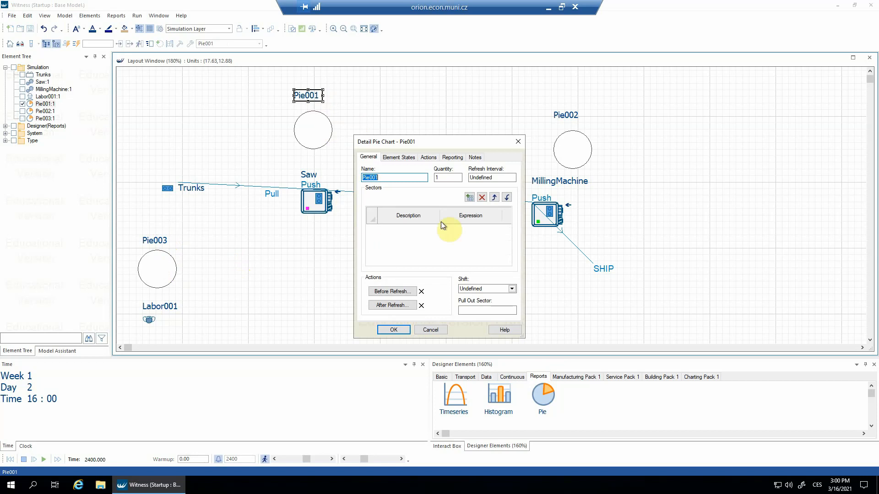
double_click(501, 177)
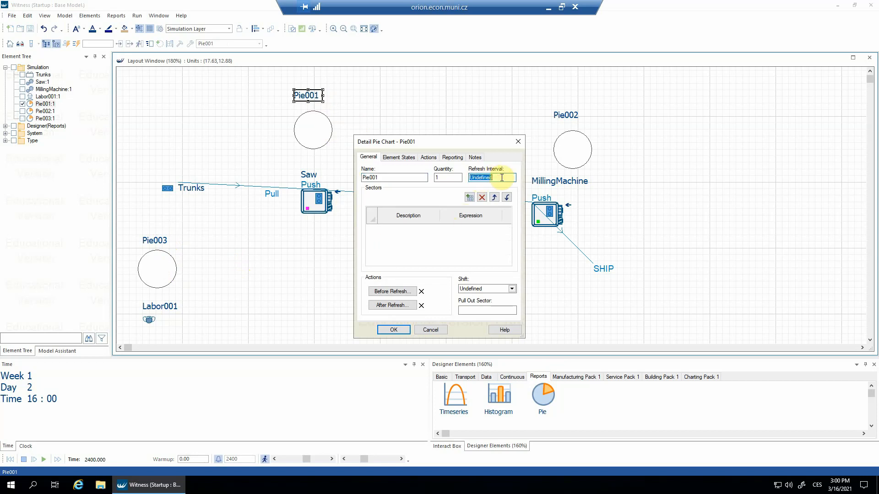
type("5")
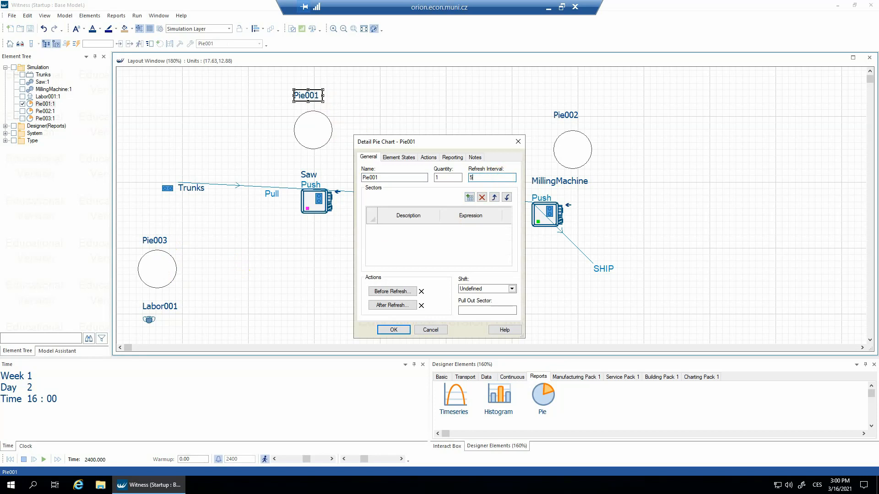
left_click(401, 160)
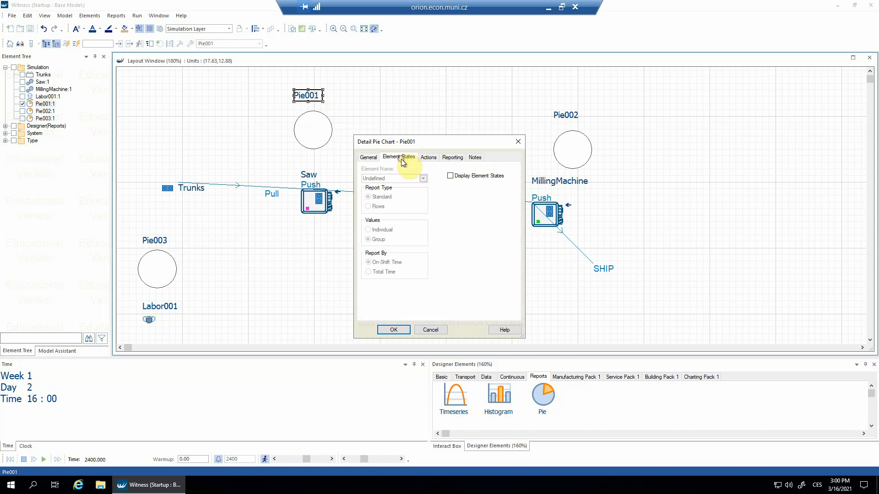
left_click(454, 177)
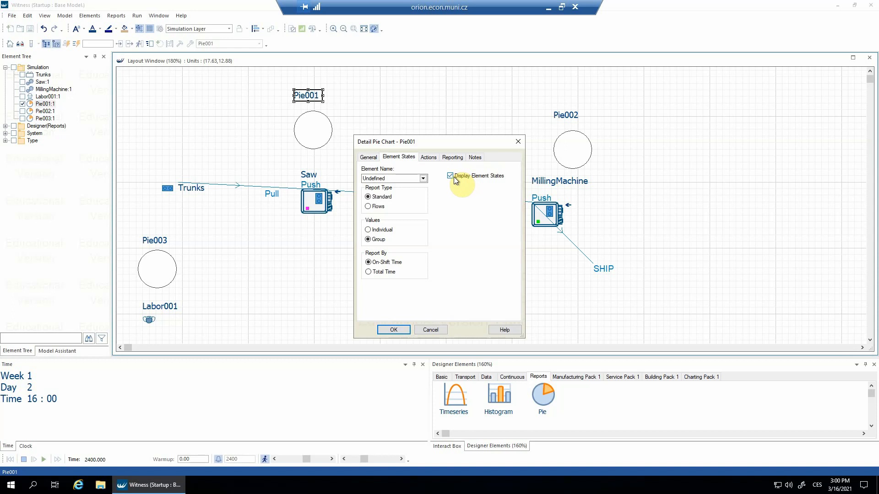
left_click(424, 179)
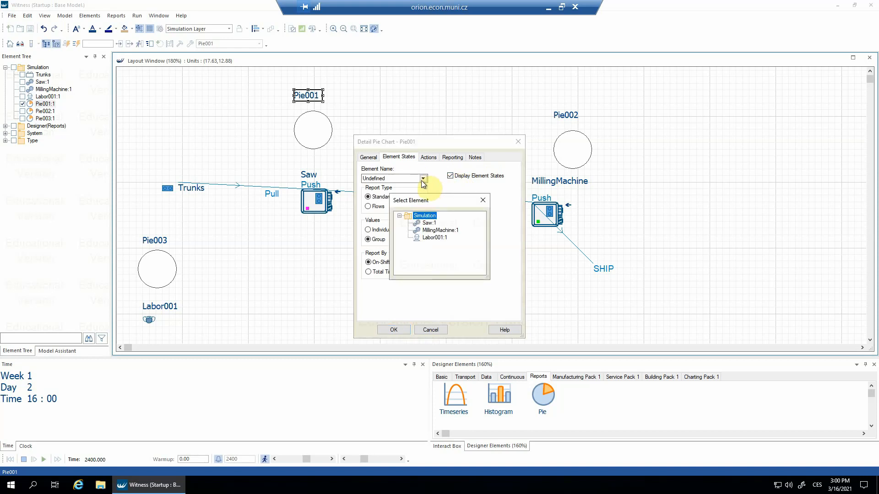
double_click(429, 224)
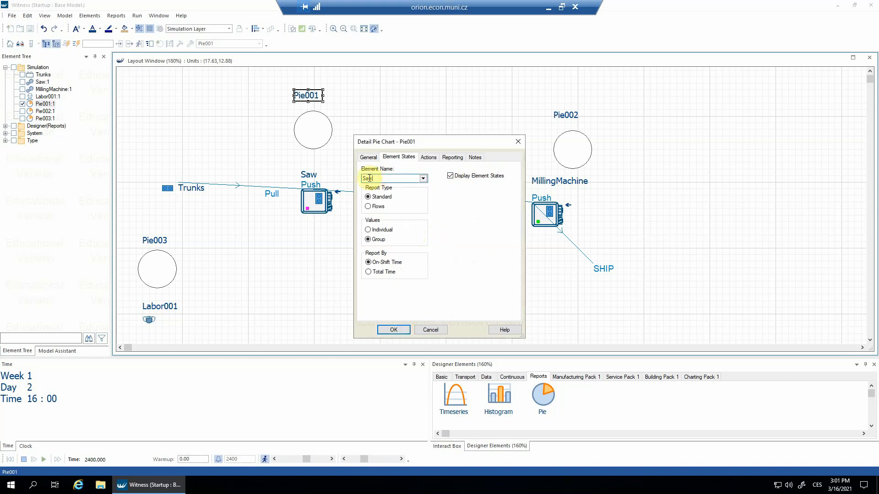
left_click(395, 330)
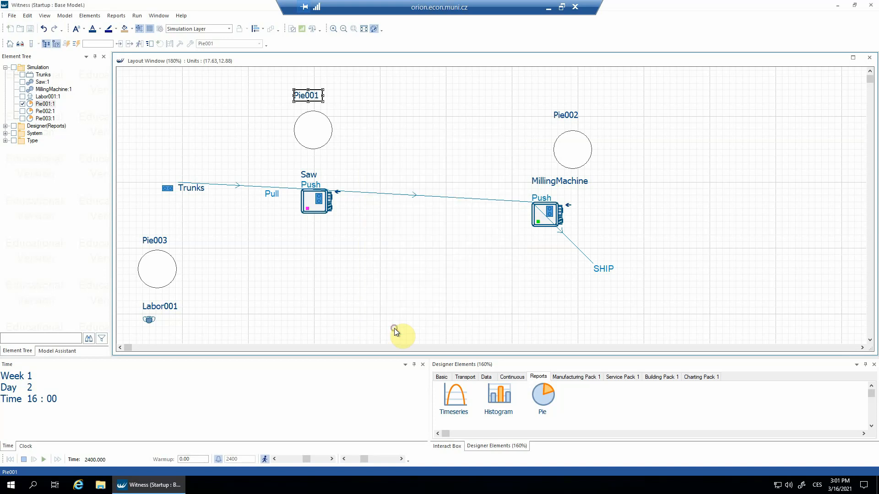
Set Pie002's refresh interval to 5 and make it display the element states of MillingMachine.
double_click(567, 118)
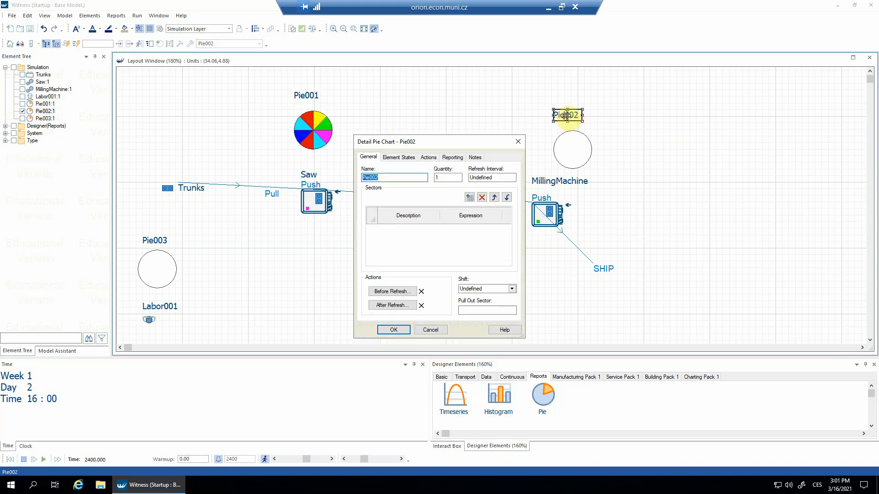
double_click(493, 177)
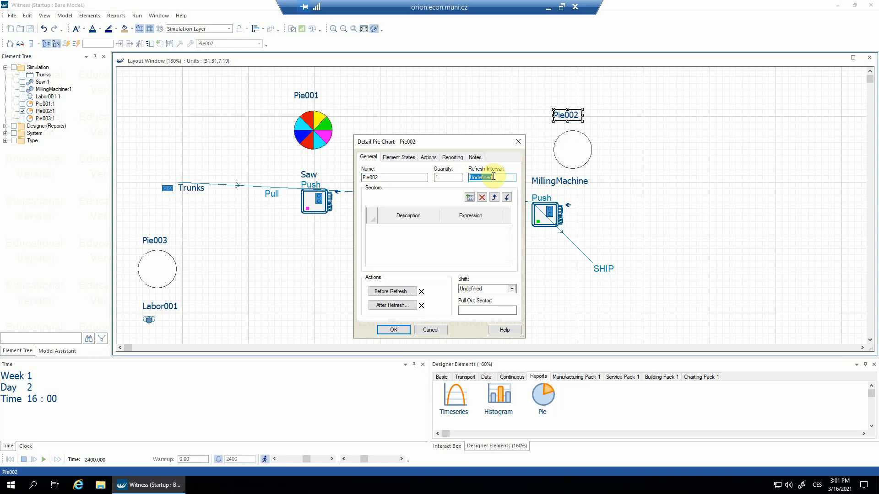
type("5")
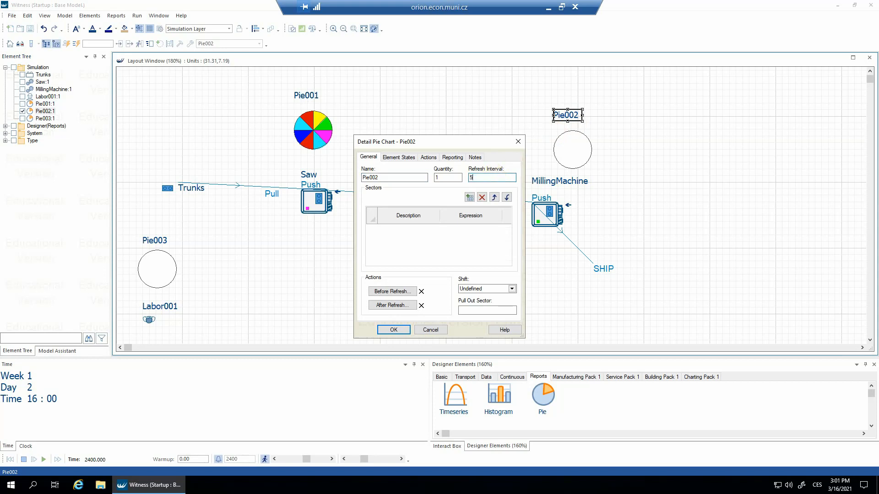
left_click(401, 157)
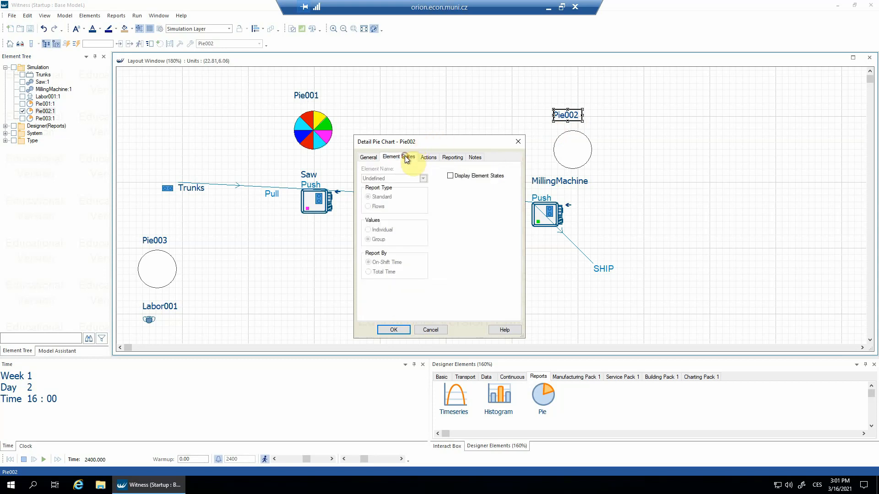
left_click(450, 176)
left_click(423, 179)
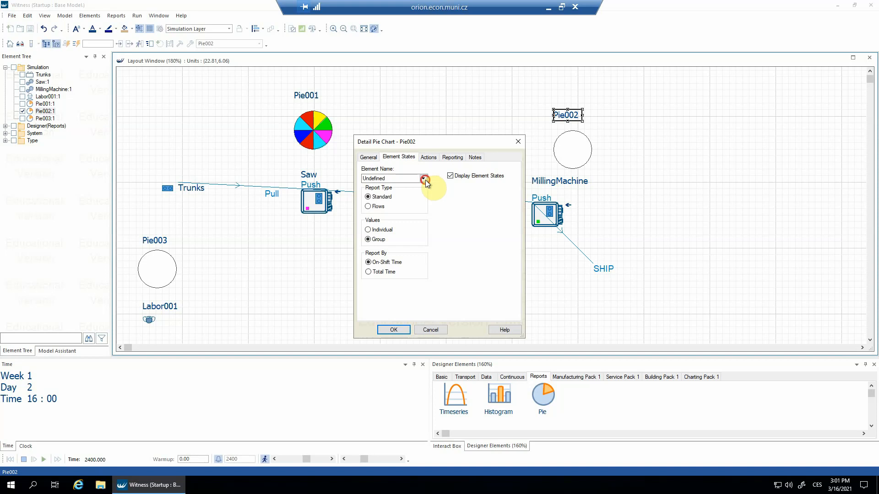
double_click(432, 229)
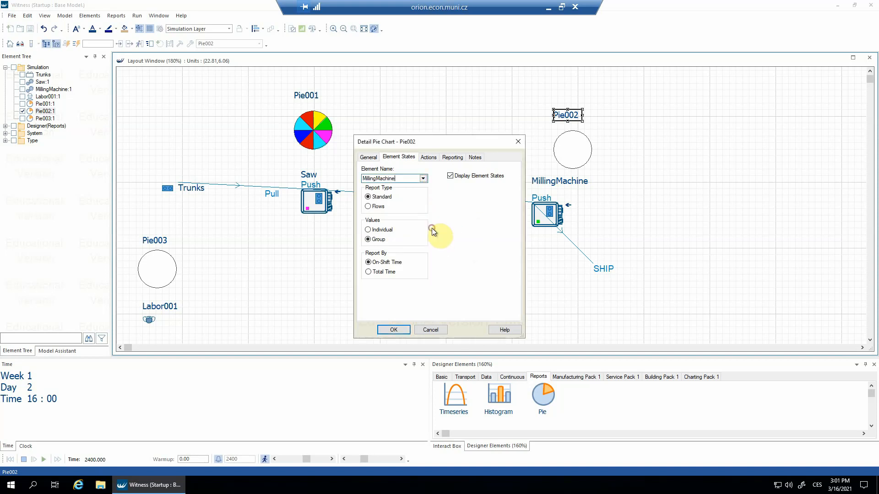
left_click(397, 330)
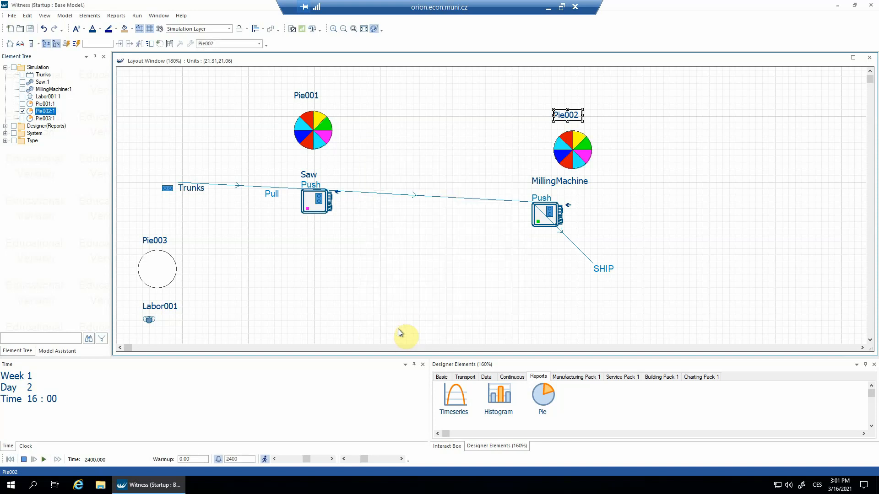
Make Pie003 display the element states of Labor001.
double_click(162, 240)
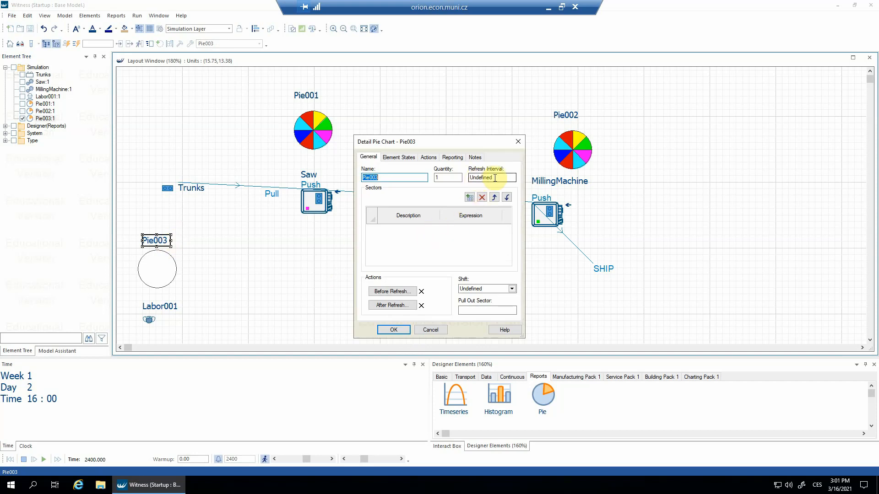
left_click(405, 156)
left_click(450, 176)
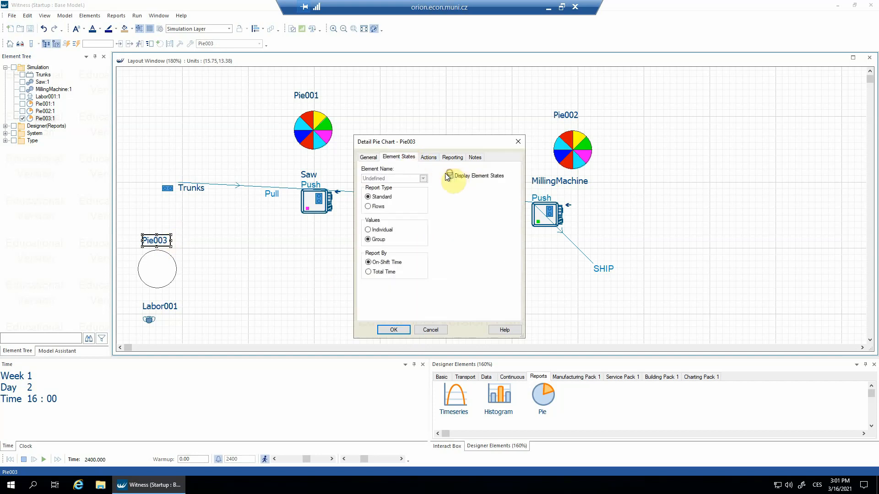
left_click(422, 179)
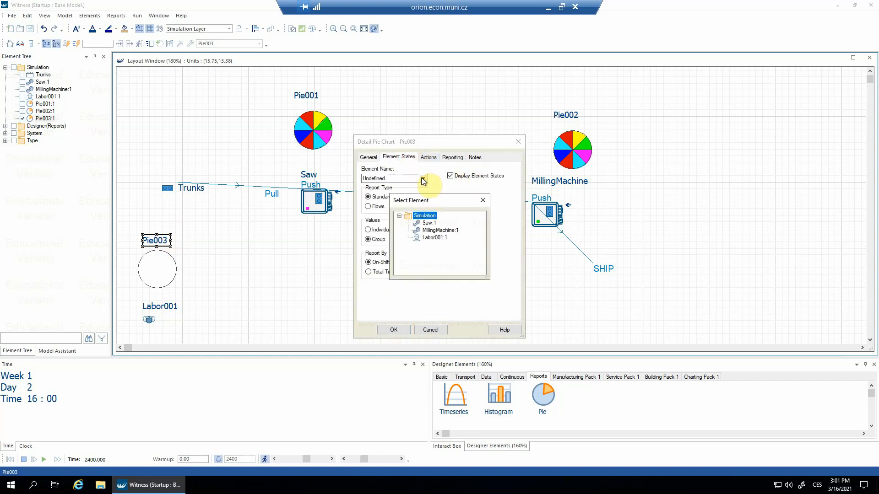
double_click(430, 238)
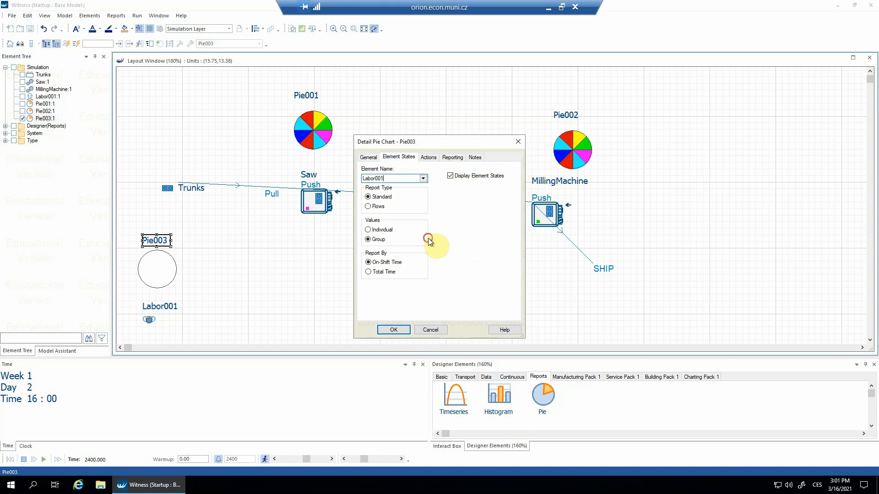
left_click(394, 329)
left_click(236, 272)
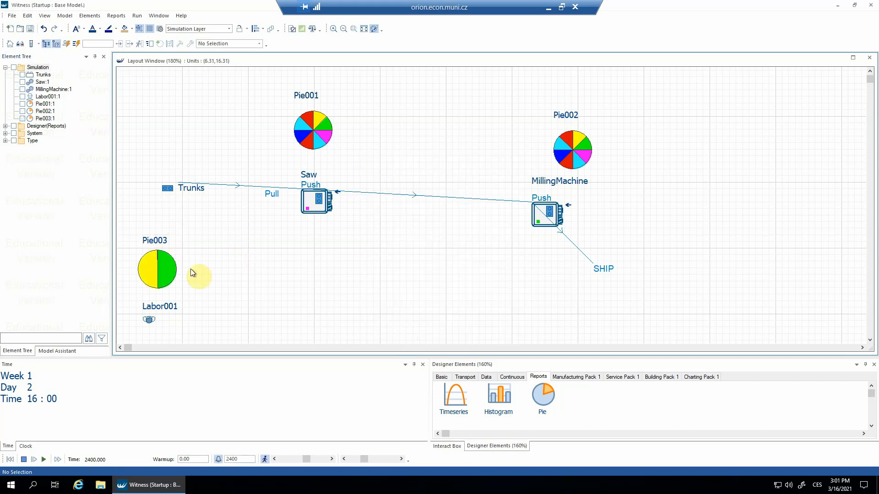
Reset the model to time zero, run it with display to test the three pie charts, and stop it.
left_click(11, 461)
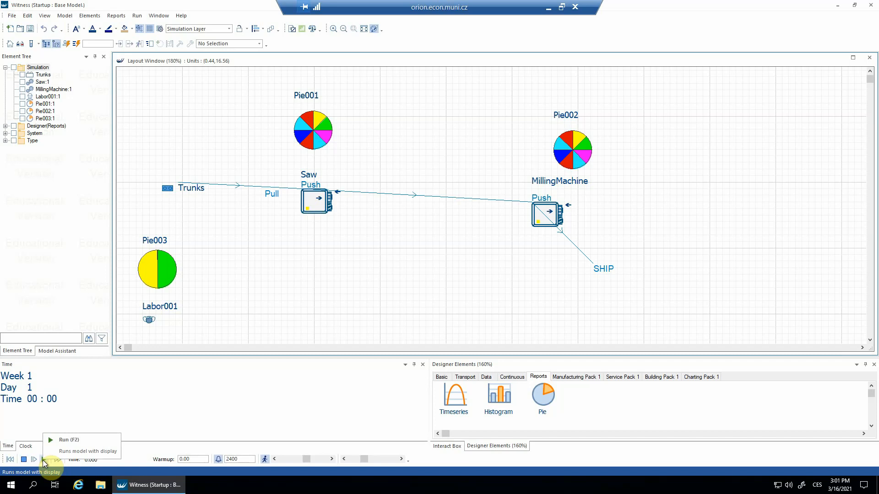
left_click(42, 460)
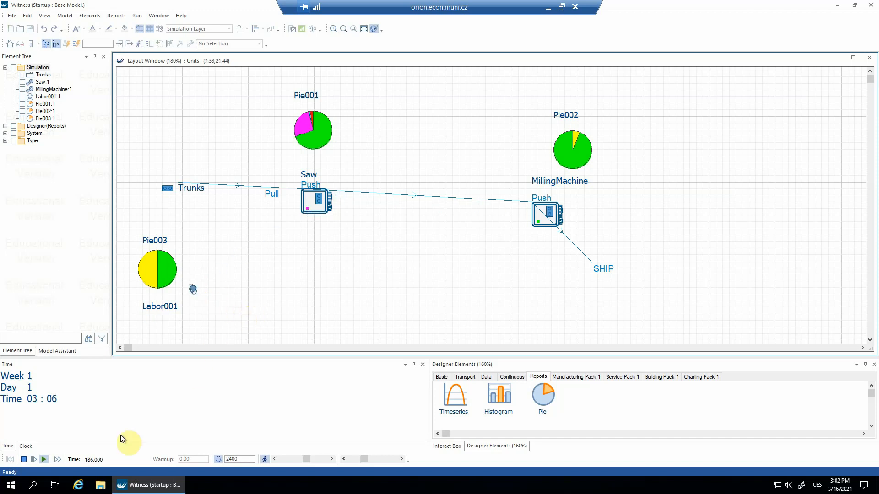
left_click(23, 460)
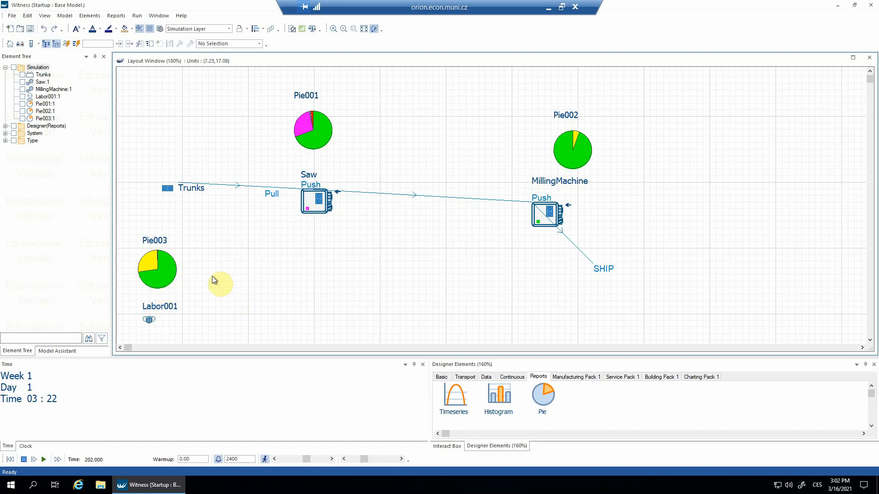
Set Pie003's refresh interval to 5.
double_click(153, 245)
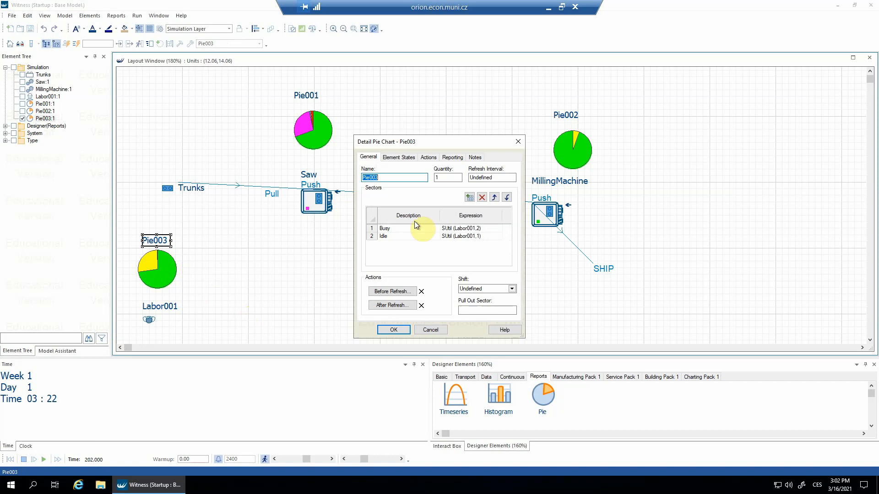
left_click(501, 176)
double_click(501, 176)
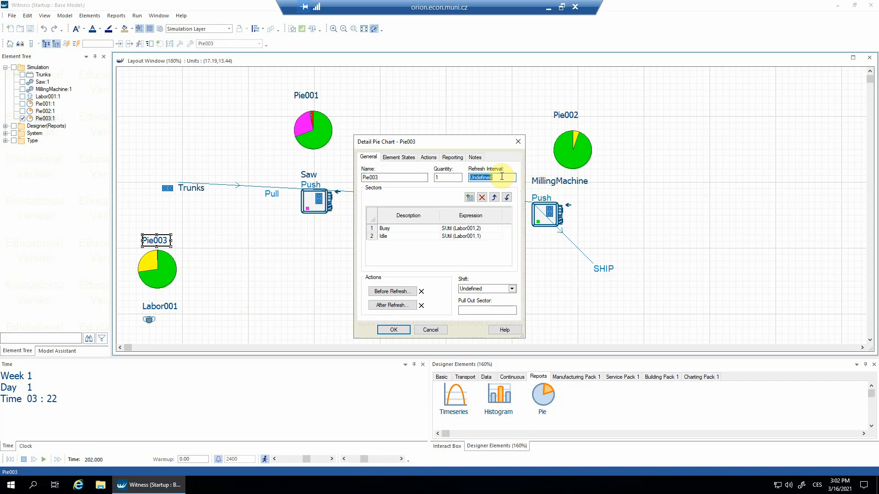
type("5")
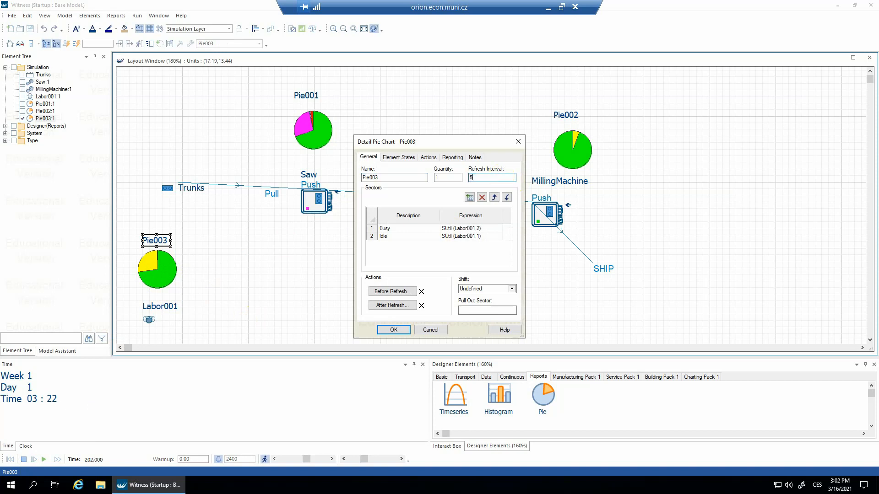
left_click(396, 330)
left_click(257, 272)
Reset the clock and rerun the model with display to check Pie003's refreshing, stopping the run after about two simulated hours.
left_click(10, 459)
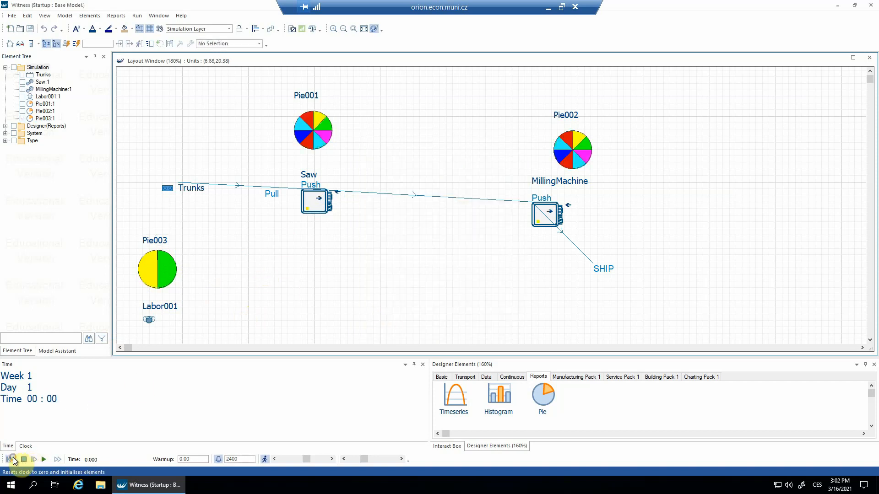
left_click(44, 460)
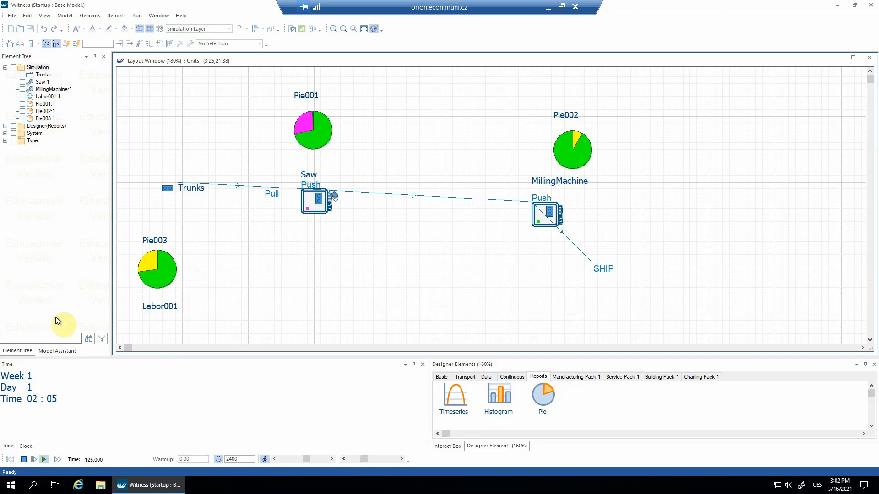
left_click(23, 461)
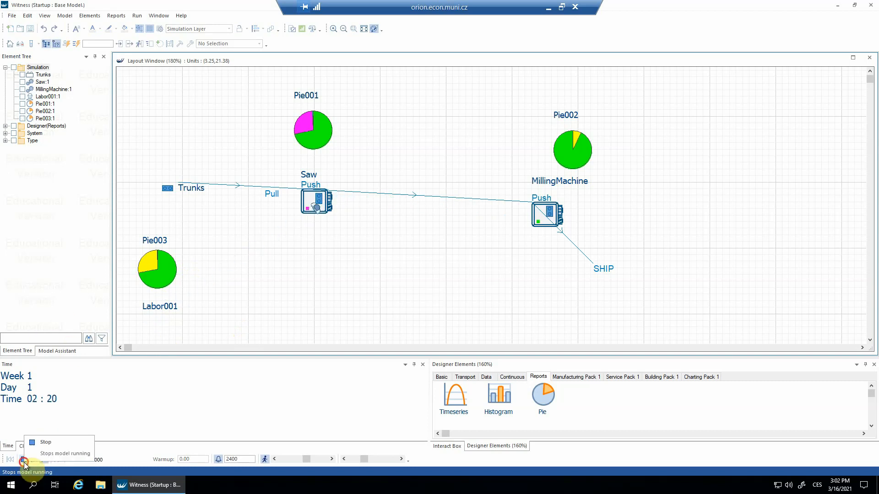
left_click(24, 460)
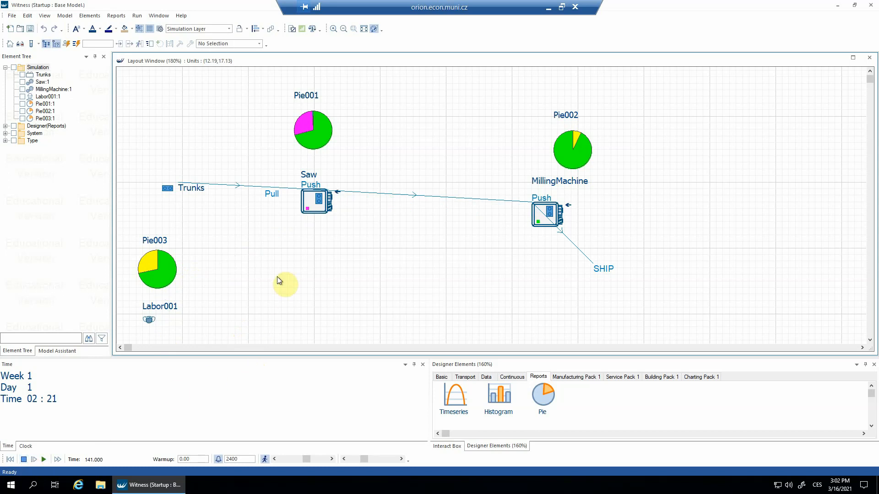
left_click(266, 269)
Add two integer variables to the layout below the Saw, one beneath the other.
left_click(494, 380)
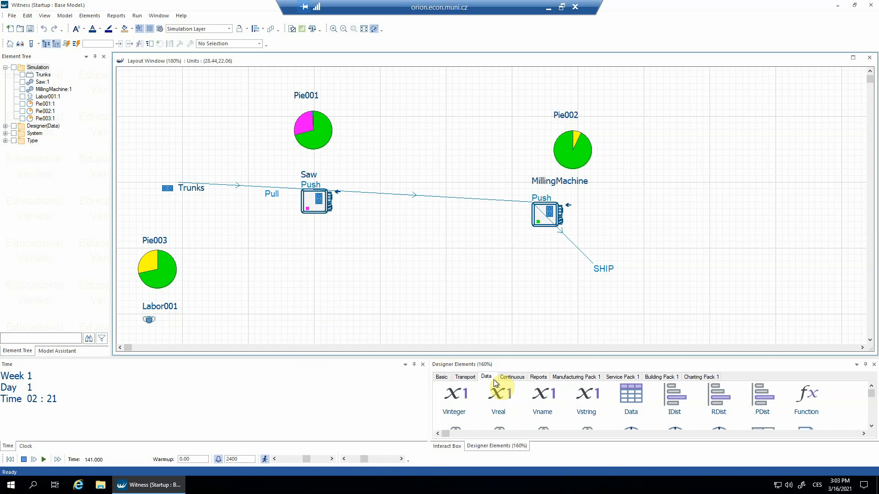
left_click(451, 394)
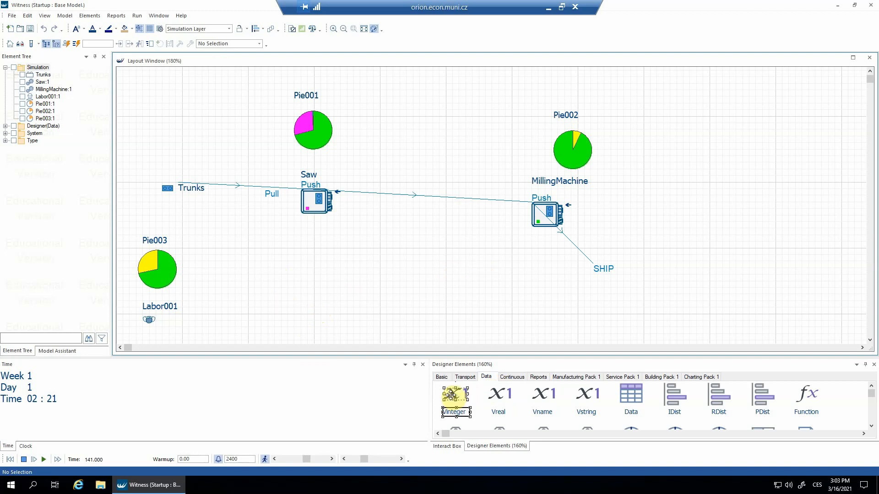
left_click_drag(451, 395, 247, 247)
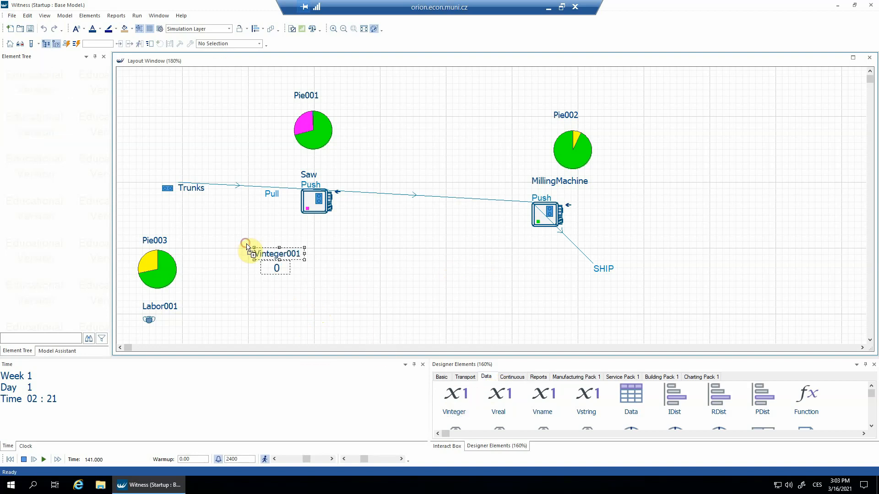
left_click_drag(453, 395, 266, 299)
Rename the upper integer variable, Vinteger001, as Production.
left_click(274, 253)
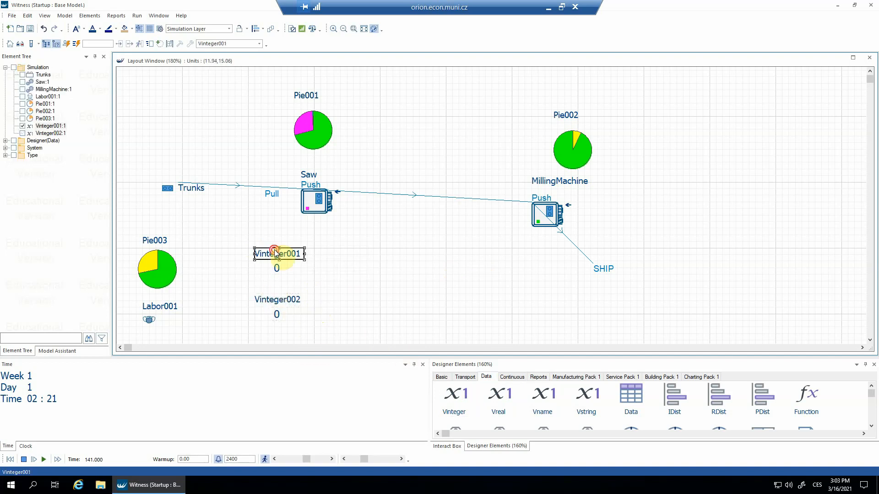
double_click(275, 253)
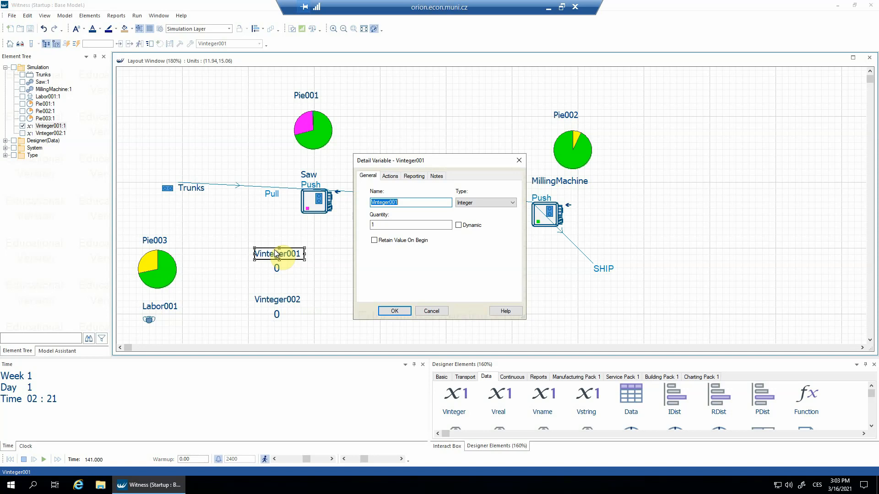
type("Production")
left_click(392, 311)
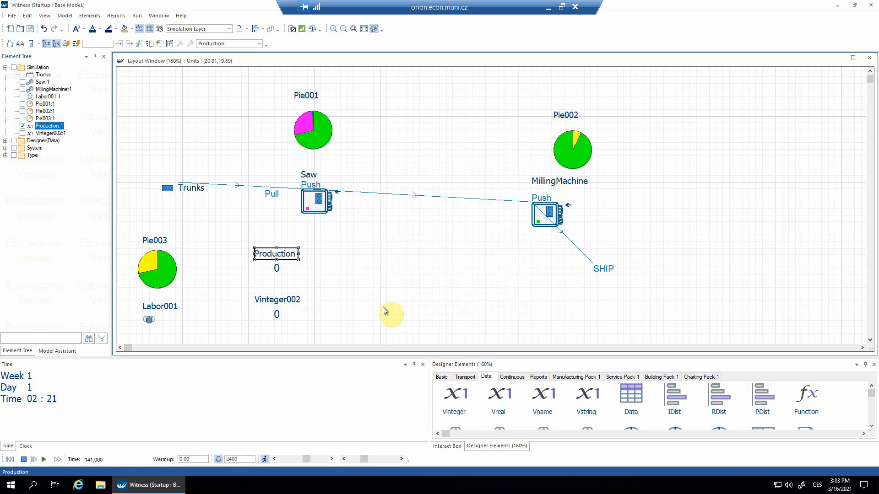
Rename the lower integer variable, Vinteger002, as ProductionPH.
double_click(284, 301)
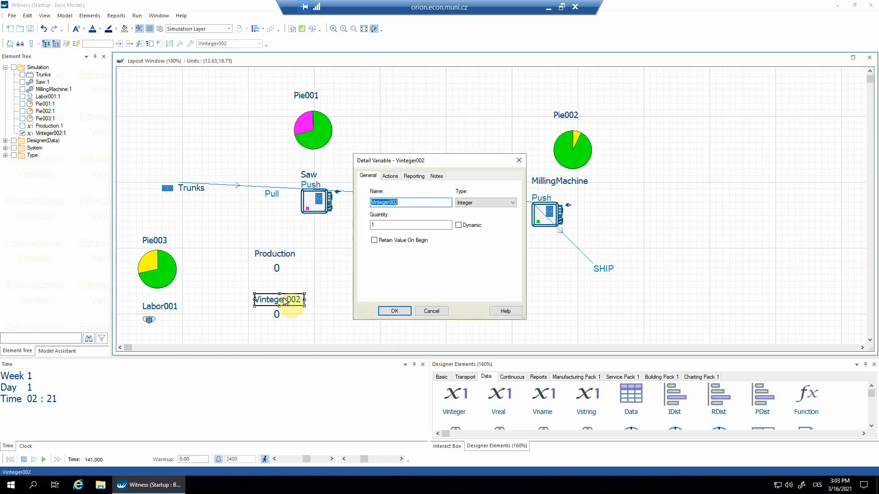
type("ProductionPH")
left_click(403, 310)
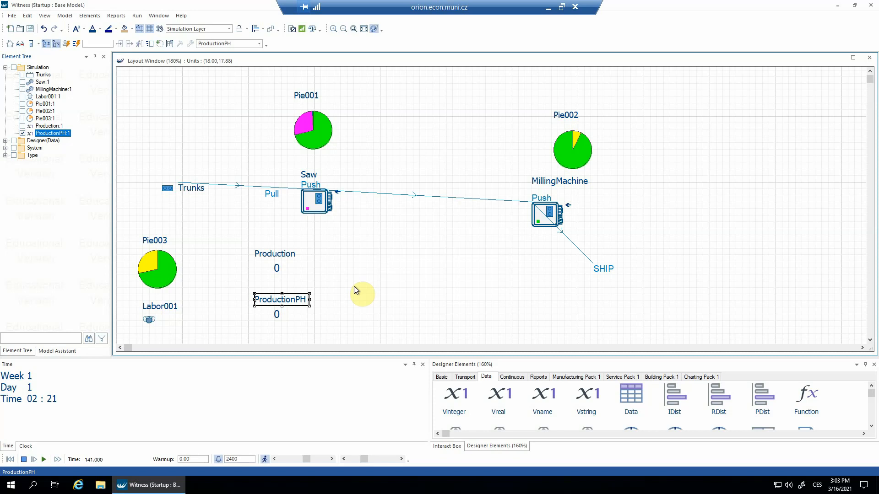
left_click(351, 286)
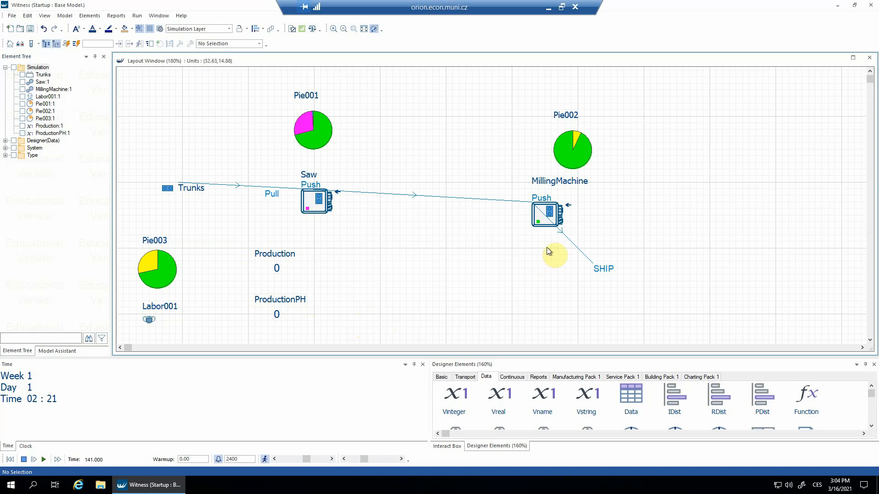
Enter "Production = nship(Trunks)" as MillingMachine's actions on output.
double_click(544, 221)
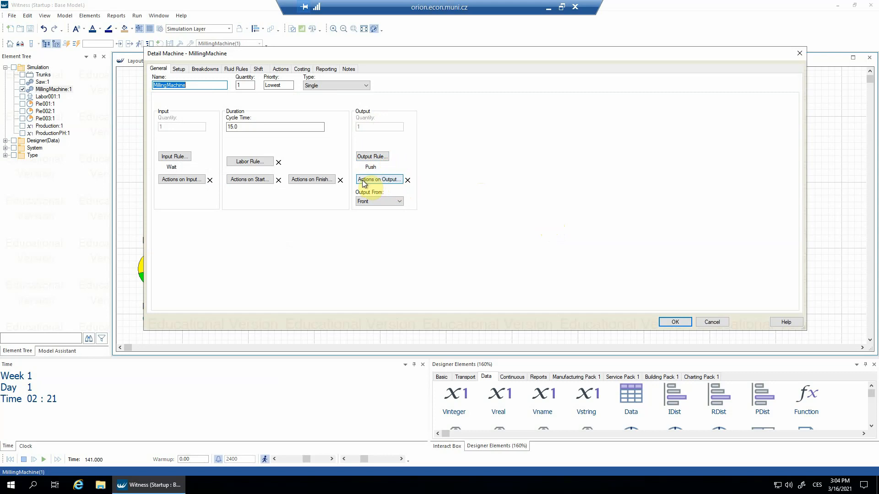
left_click(396, 180)
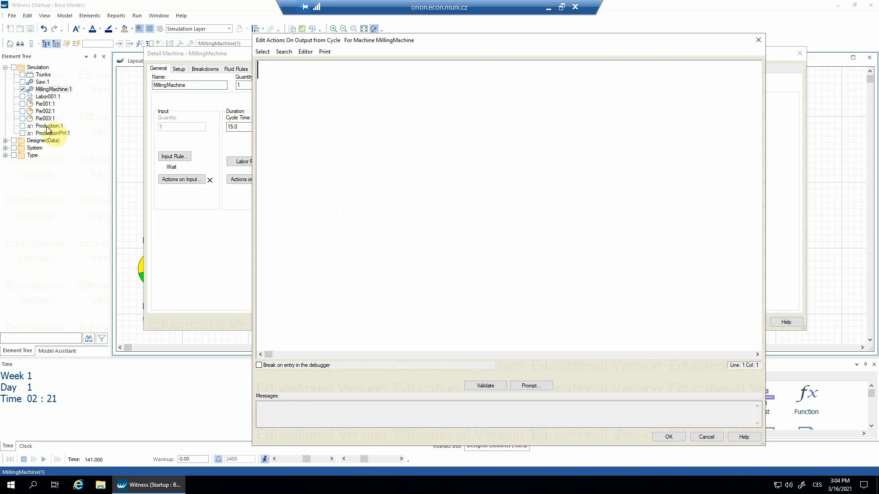
double_click(47, 129)
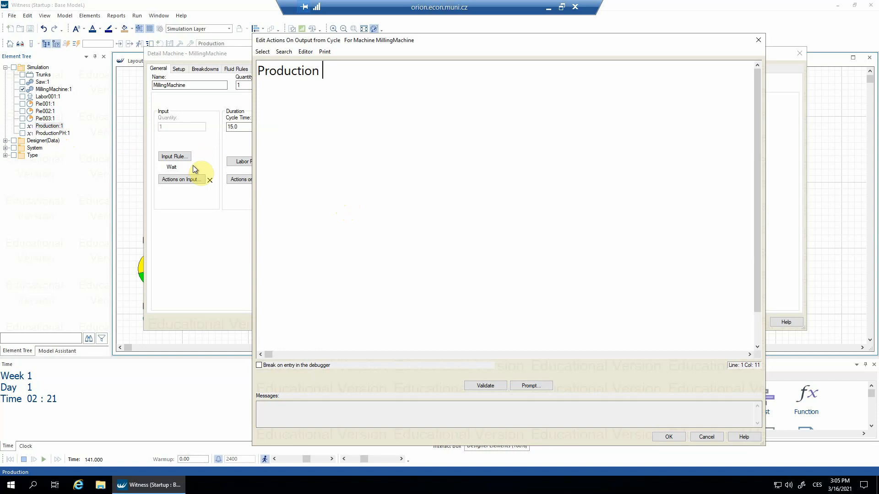
type("%")
key("BackSpace")
key("BackSpace")
type("=")
type("nship()")
key("Left")
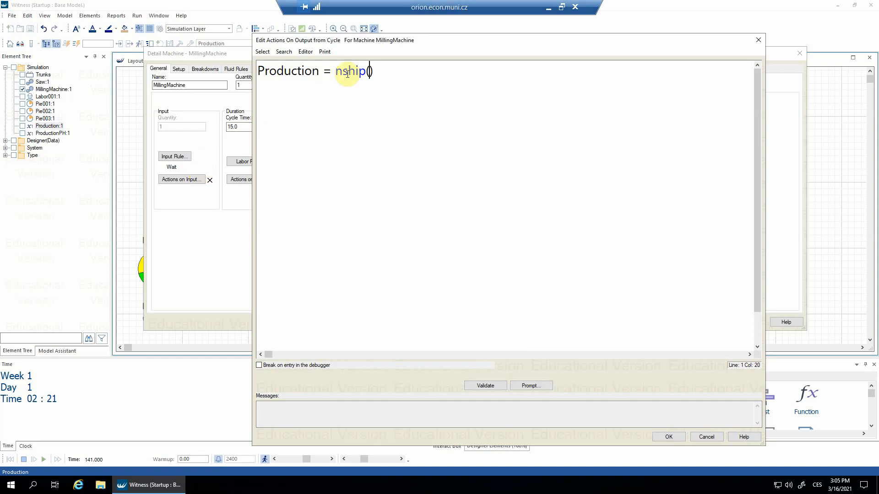
left_click_drag(360, 73, 369, 72)
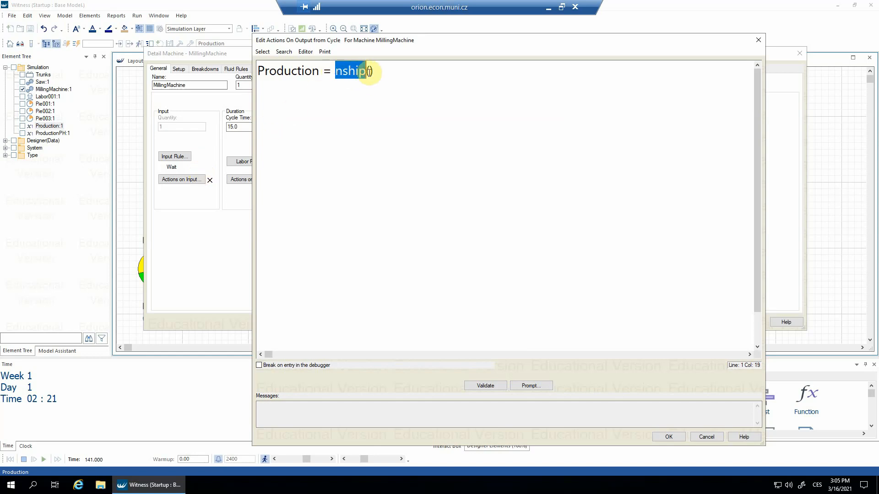
left_click(370, 72)
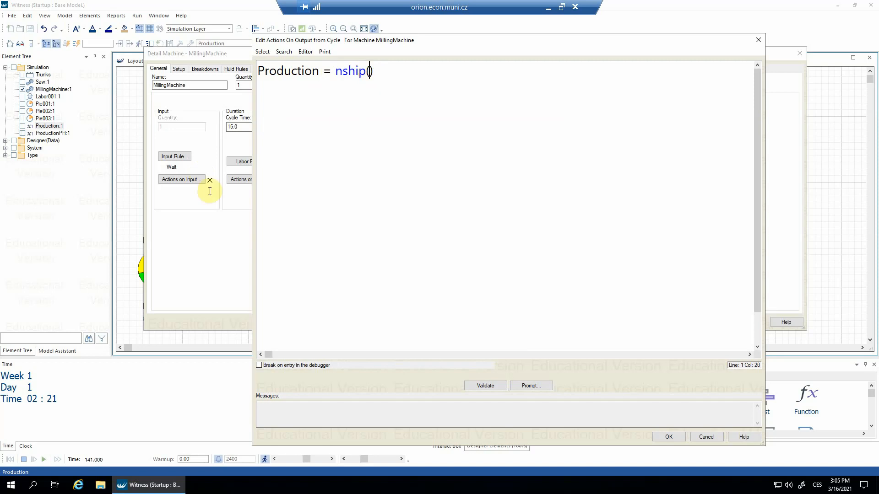
double_click(44, 75)
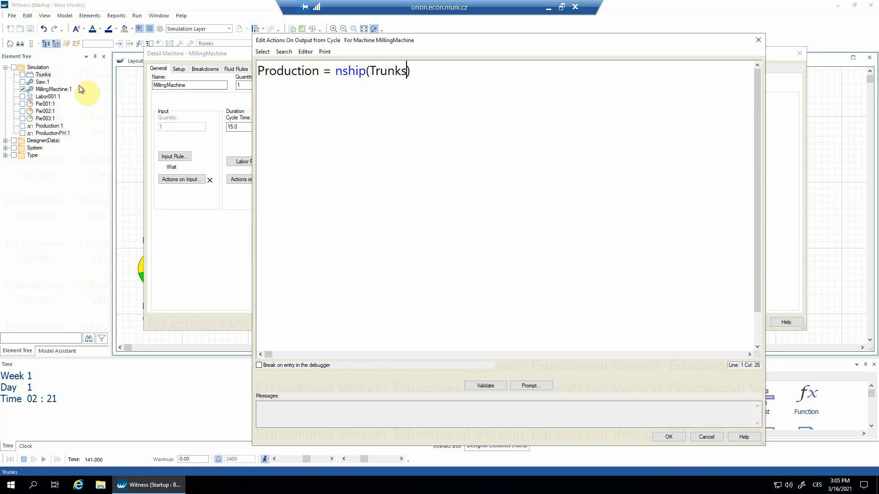
left_click_drag(370, 66, 407, 71)
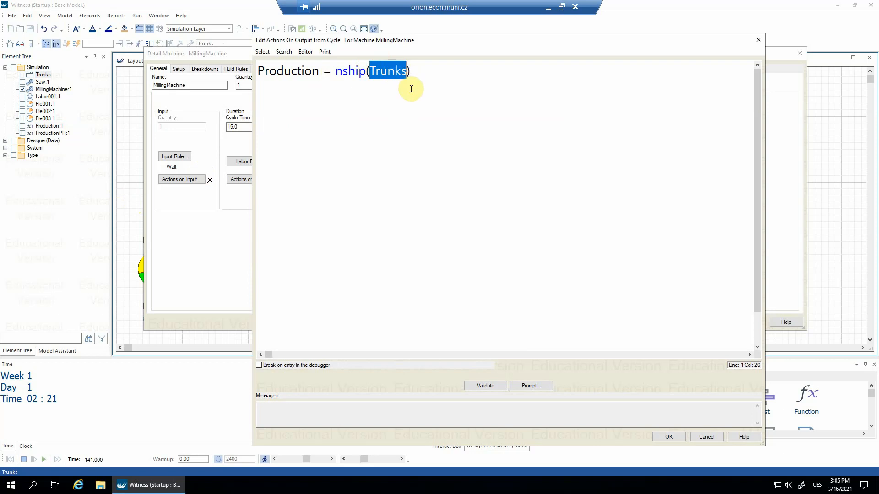
left_click(389, 82)
left_click_drag(370, 71, 406, 71)
left_click(408, 85)
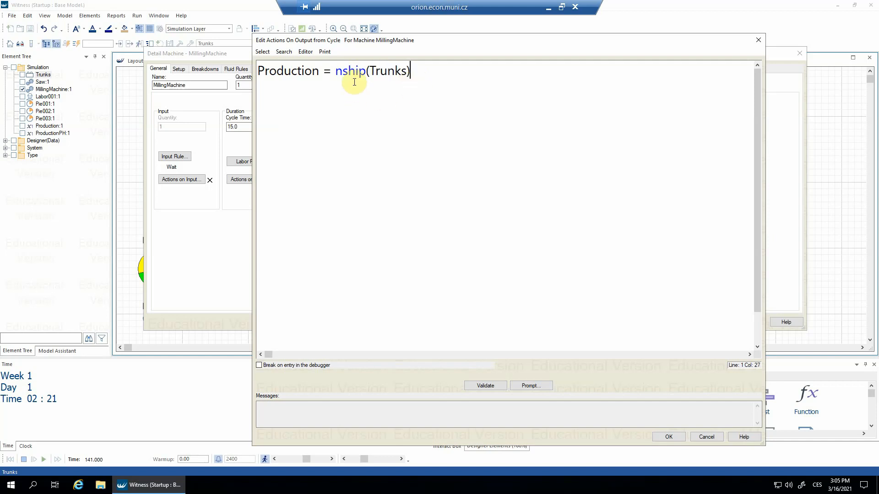
Misspell the nship argument as Truns and validate the output action code to test the error check.
left_click(395, 70)
key("Delete")
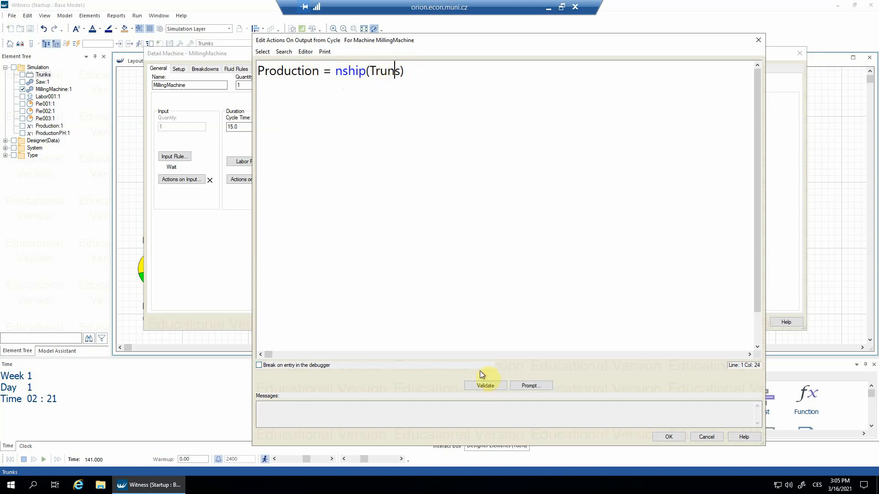
left_click(485, 385)
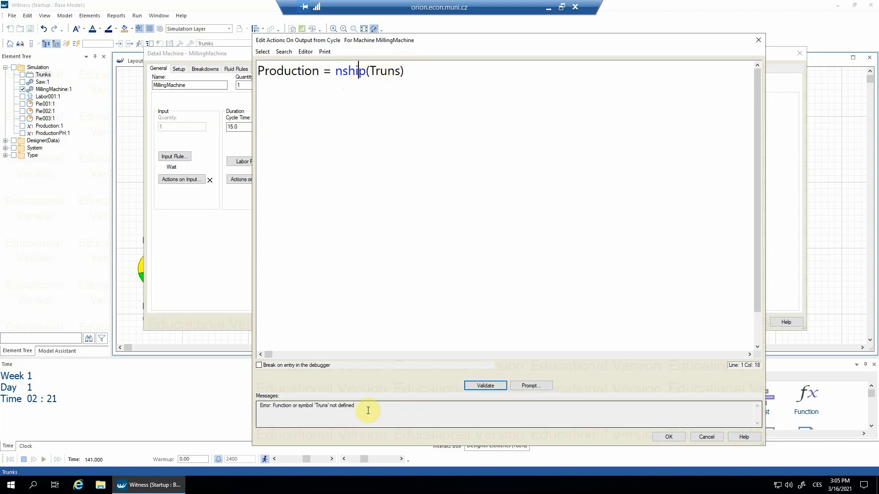
Review the validation error and correct the misspelled nship argument to Trunks in the Production line.
left_click_drag(315, 405, 328, 406)
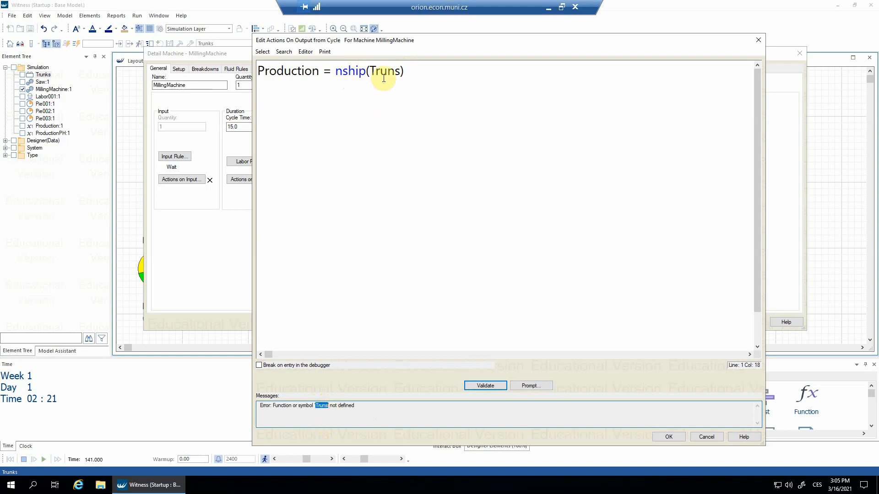
left_click(376, 404)
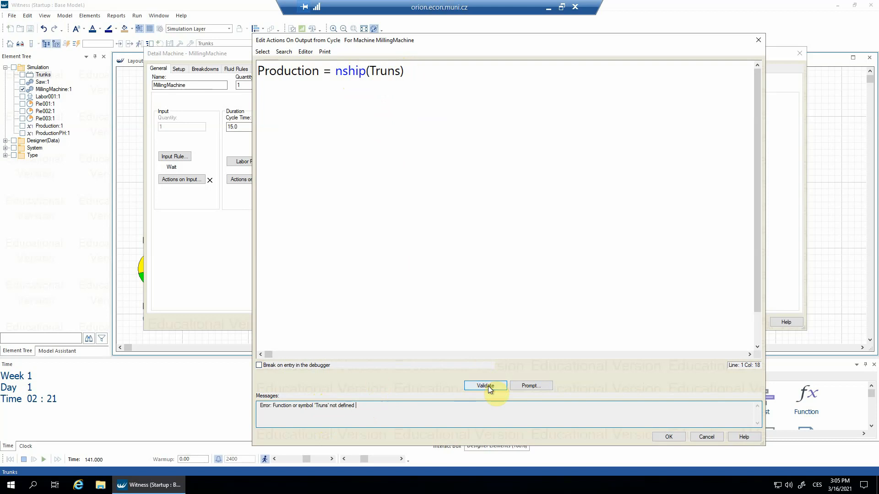
left_click(658, 437)
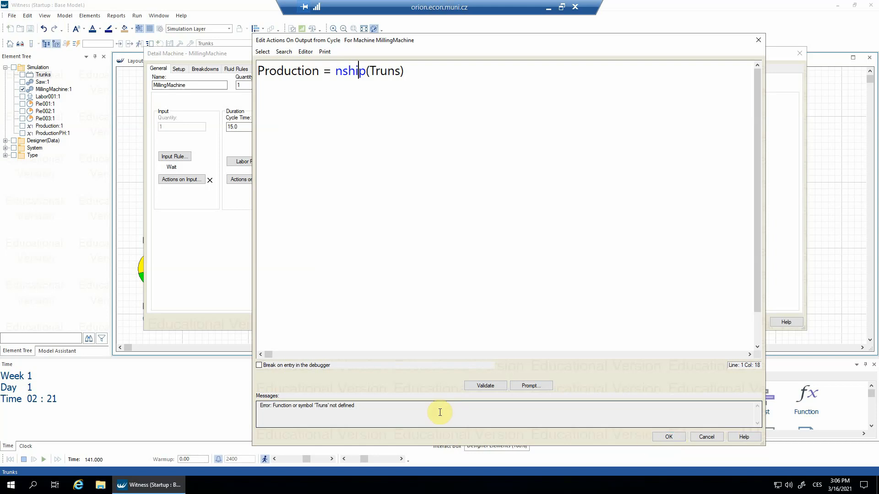
left_click_drag(412, 410, 254, 405)
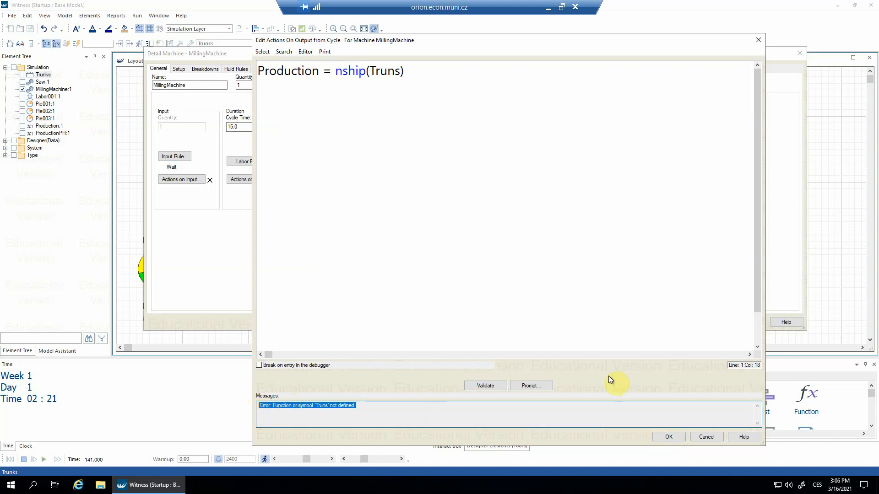
left_click(526, 212)
left_click(394, 71)
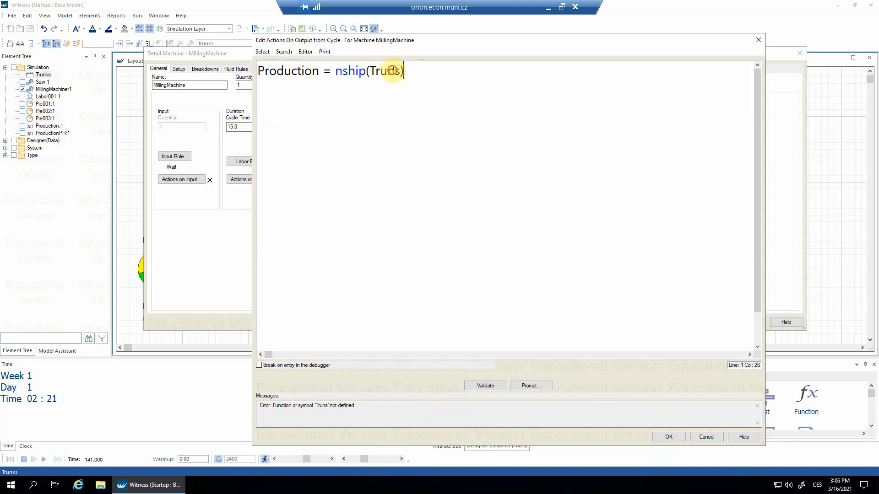
type("k")
left_click(428, 169)
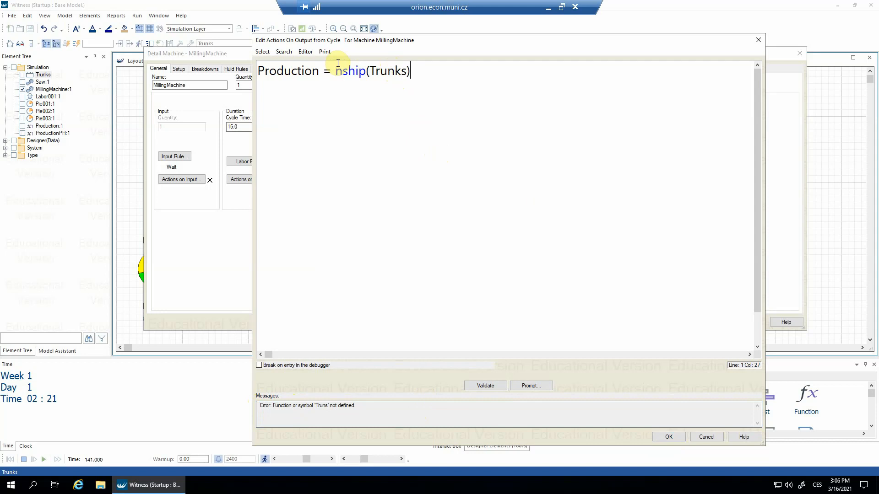
left_click_drag(336, 71, 366, 72)
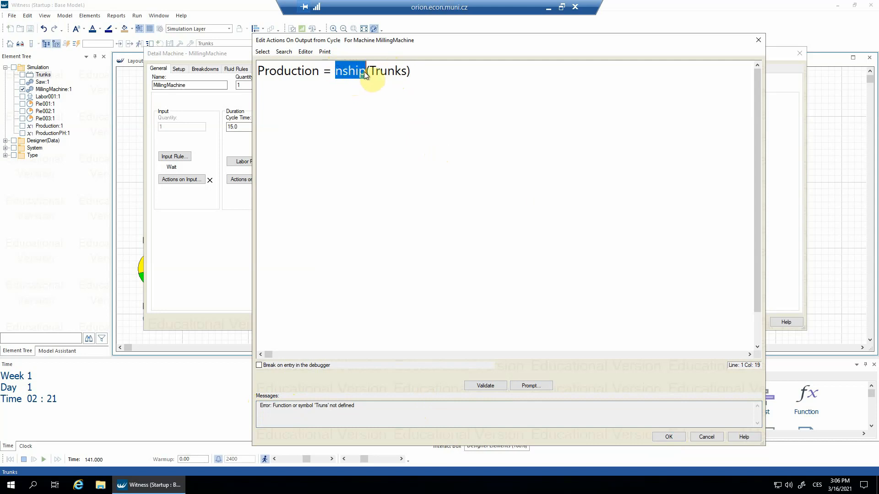
left_click_drag(369, 72, 406, 73)
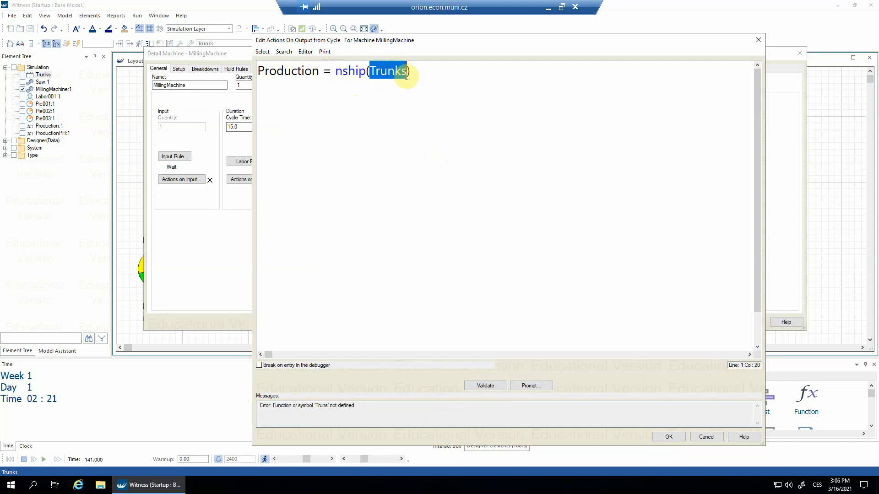
left_click(379, 71)
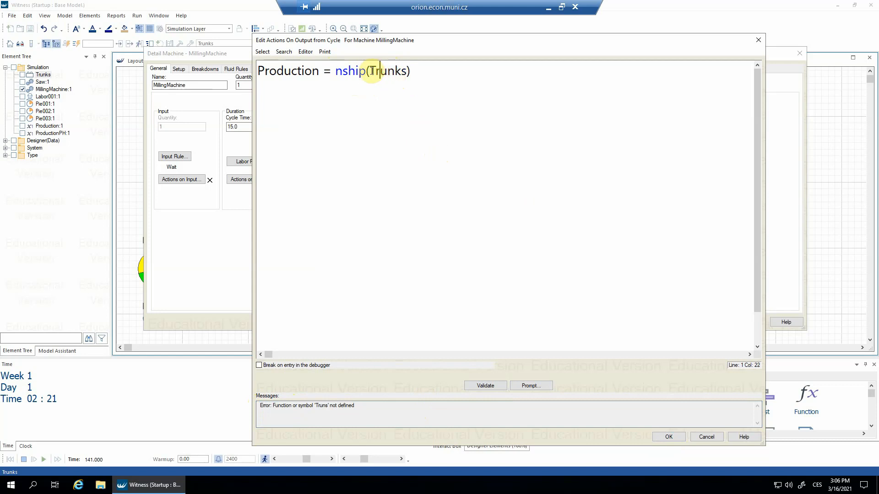
left_click_drag(369, 72, 407, 72)
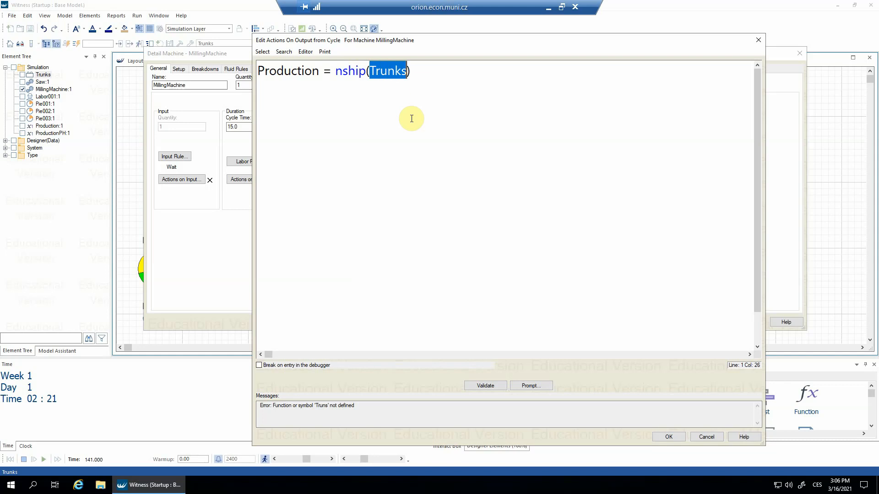
Add a second line, "ProductionPH = ProductionPH +1", to MillingMachine's actions on output.
left_click(422, 79)
key("Return")
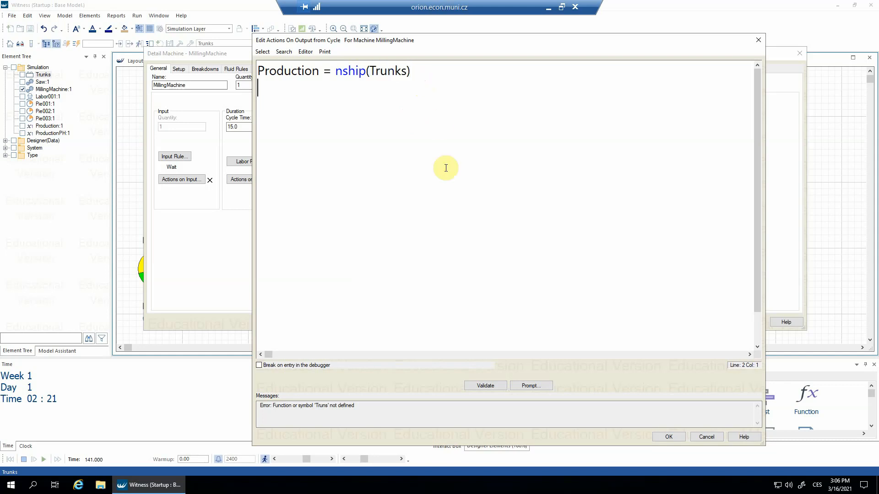
left_click(46, 134)
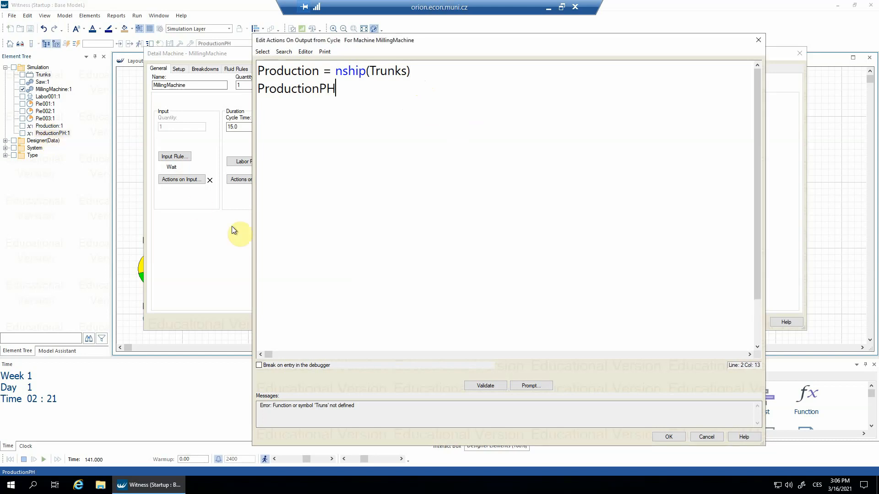
type("=")
left_click(54, 134)
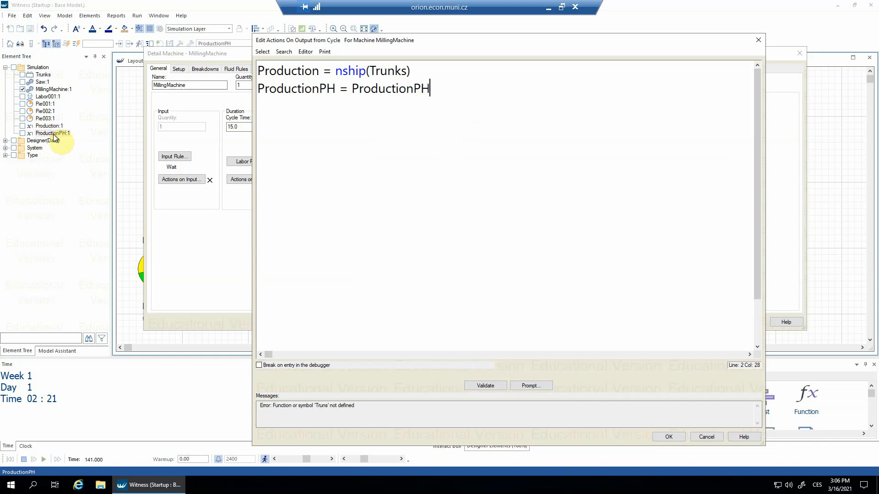
type("+1")
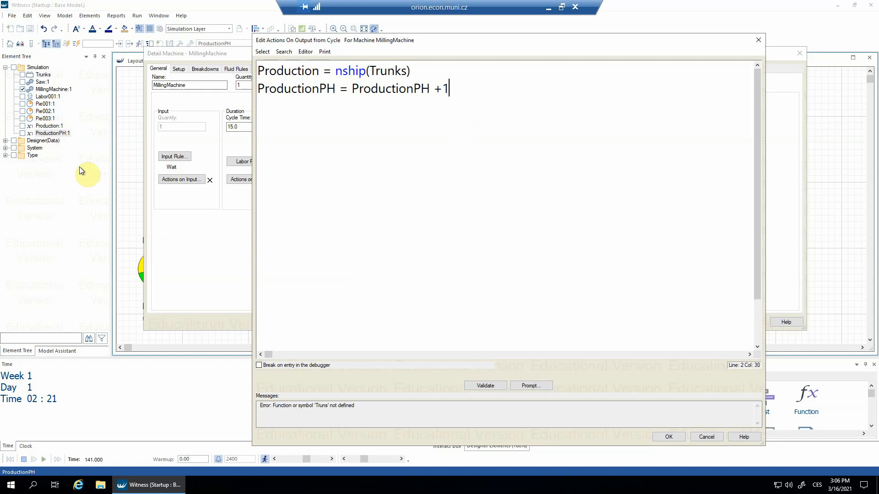
left_click(481, 110)
Examine the two output action lines, comparing the nship(Trunks) assignment with the ProductionPH increment by 1.
left_click_drag(580, 44, 422, 196)
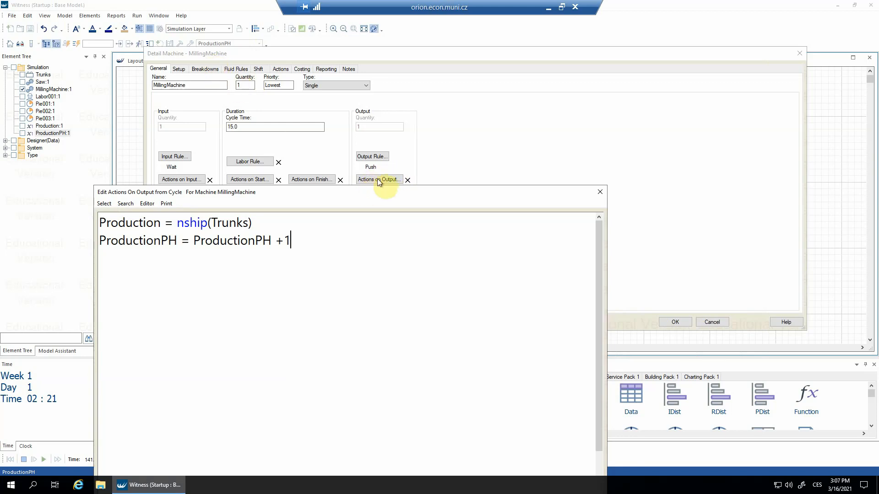
left_click_drag(324, 239, 91, 228)
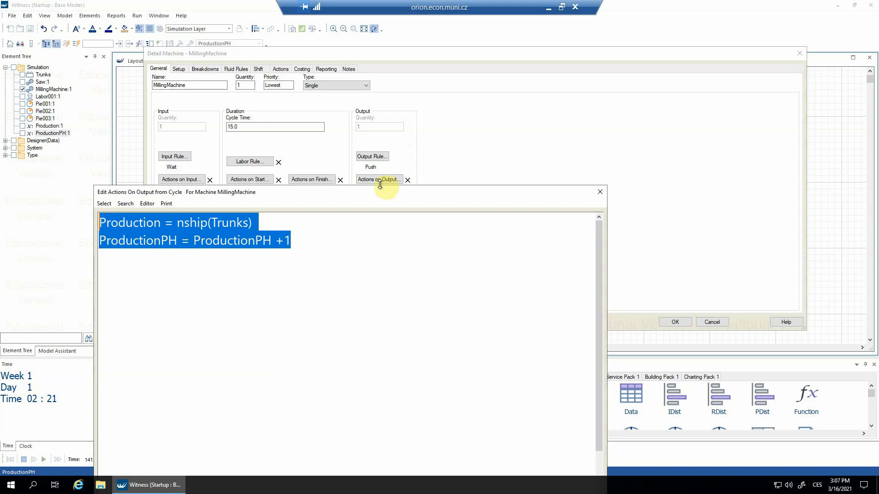
left_click(372, 229)
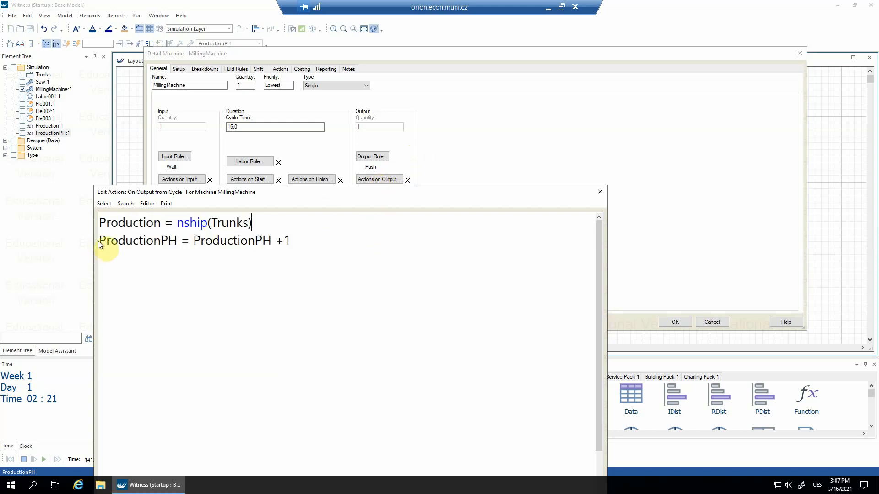
left_click_drag(98, 241, 288, 250)
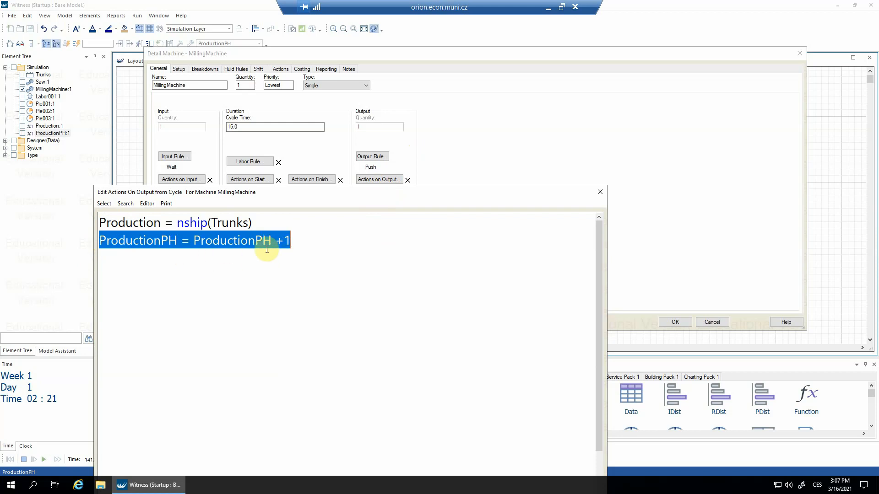
left_click(288, 242)
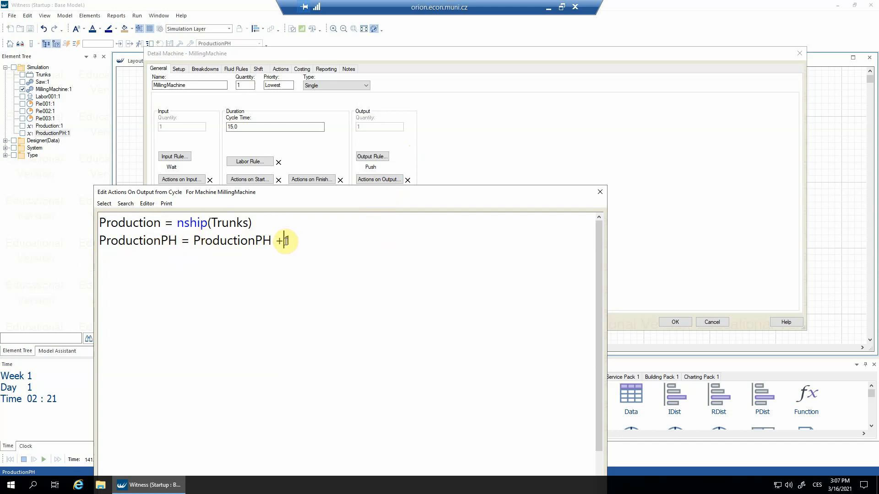
double_click(287, 241)
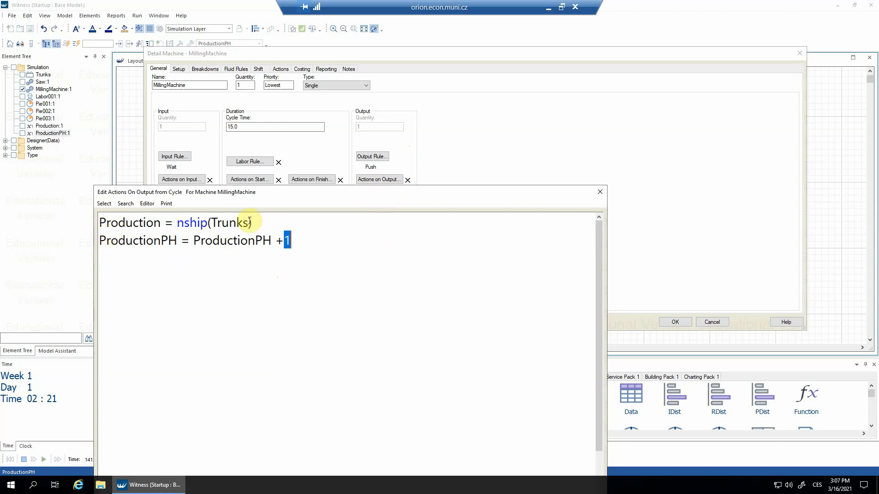
left_click(275, 260)
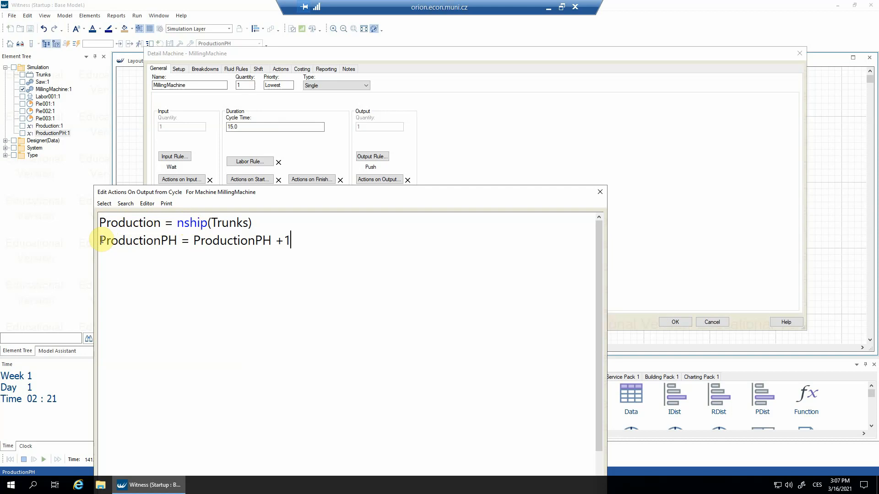
left_click_drag(100, 241, 308, 239)
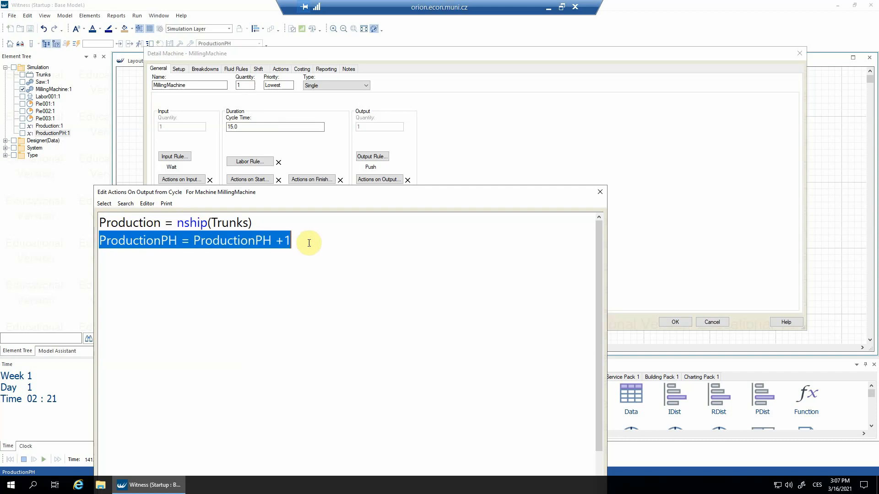
left_click(176, 223)
left_click_drag(177, 223, 254, 219)
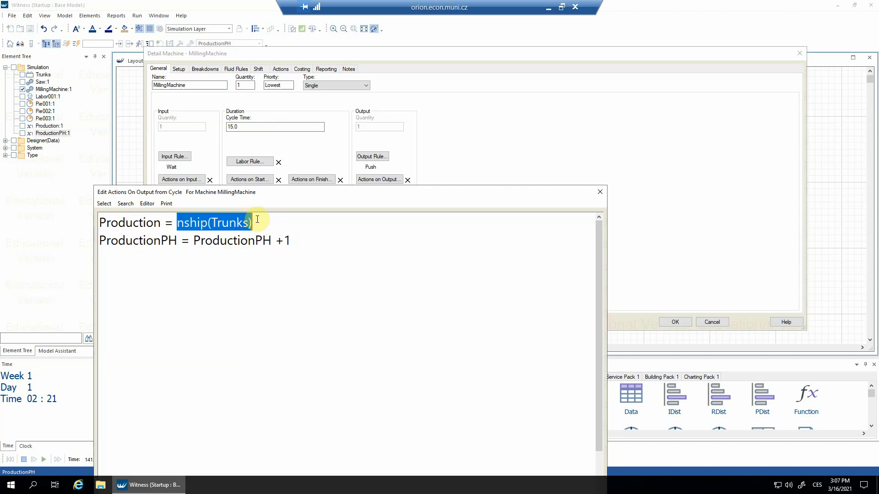
left_click(284, 245)
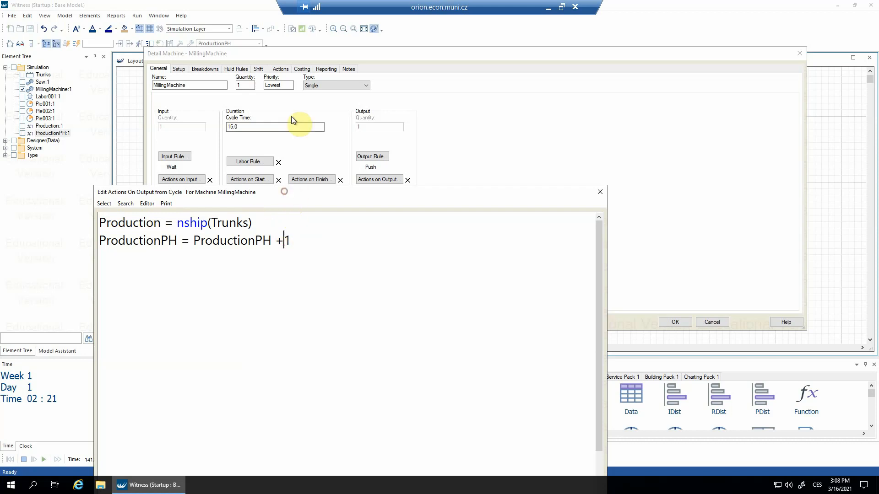
Validate MillingMachine's output action code and accept both the code and the machine's details.
left_click_drag(284, 192, 290, 75)
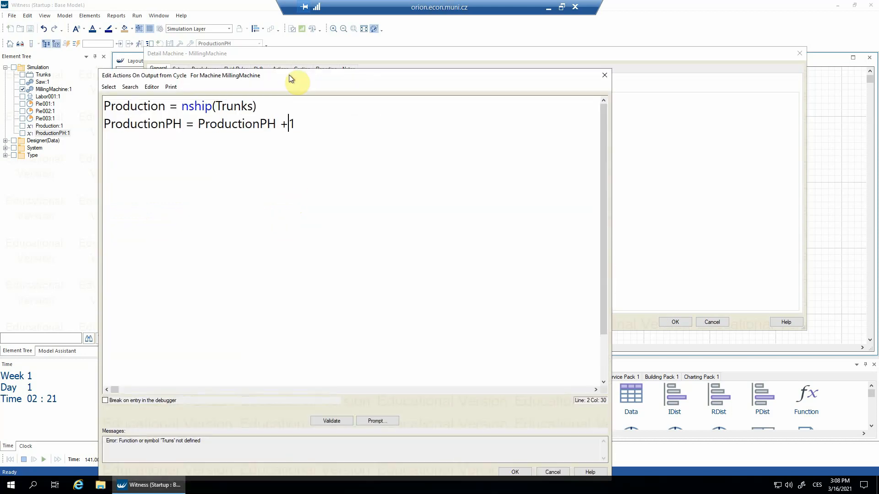
left_click(318, 421)
left_click_drag(125, 440, 104, 442)
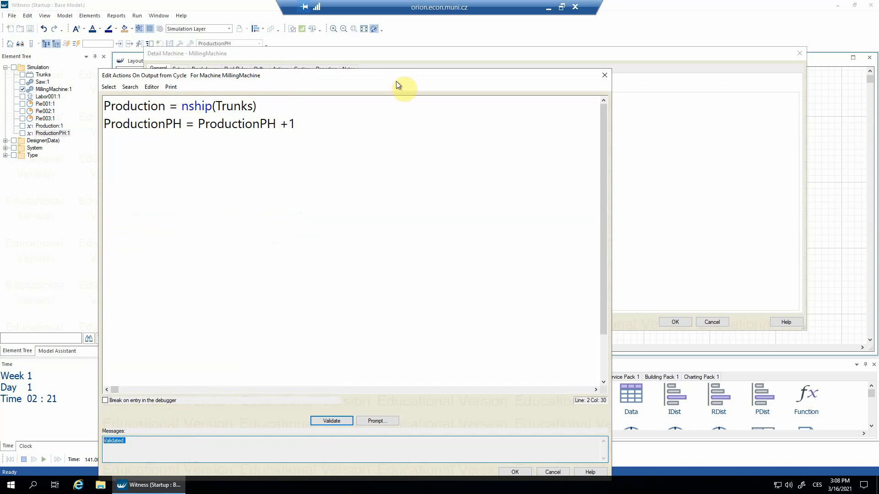
left_click_drag(397, 81, 405, 62)
left_click(519, 452)
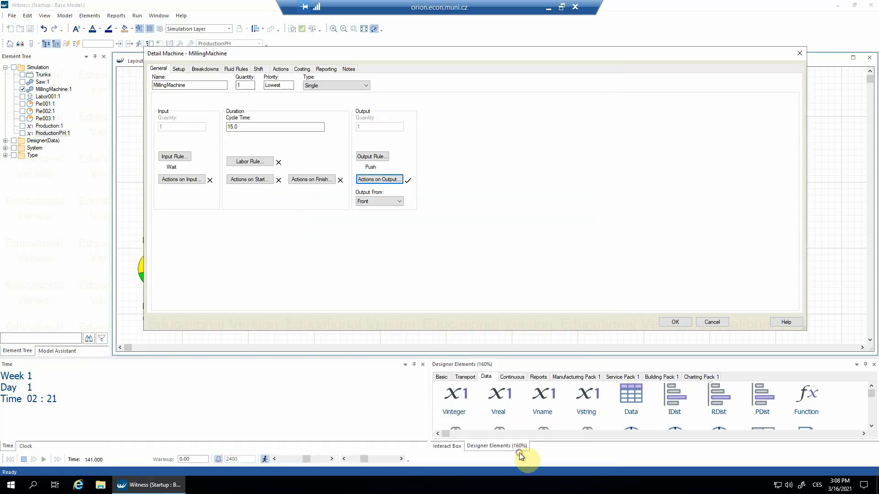
left_click(676, 322)
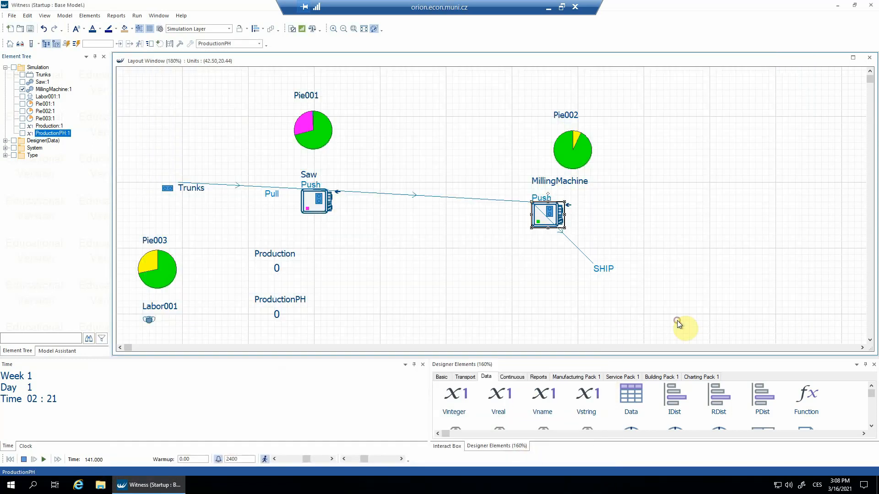
Reset the model to time zero and run it, fast-forwarding to time 2400.
left_click(9, 460)
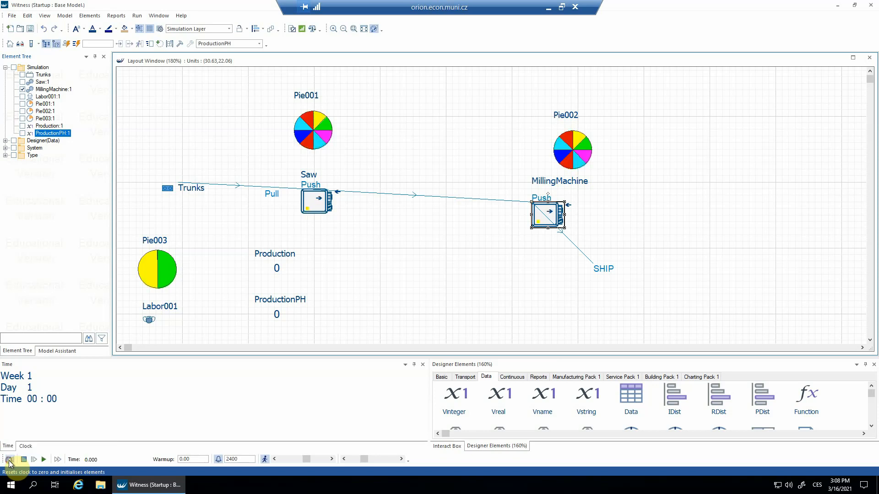
left_click(44, 459)
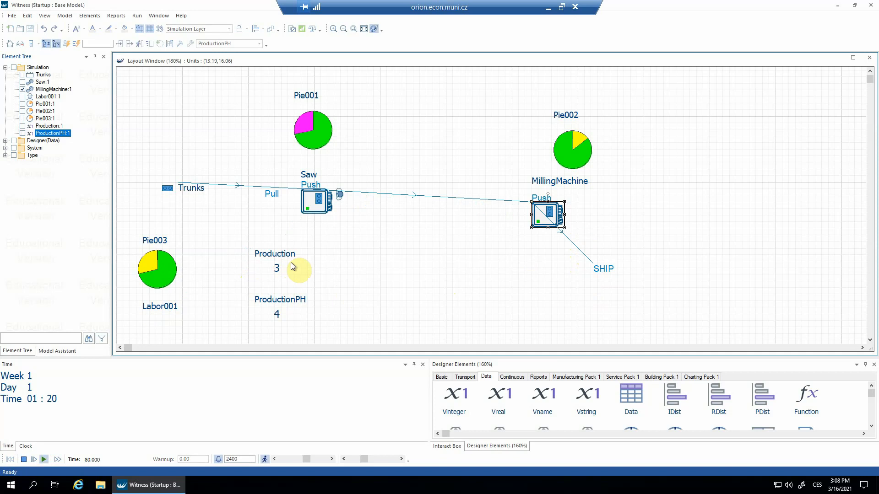
scroll(298, 286, "down", 1)
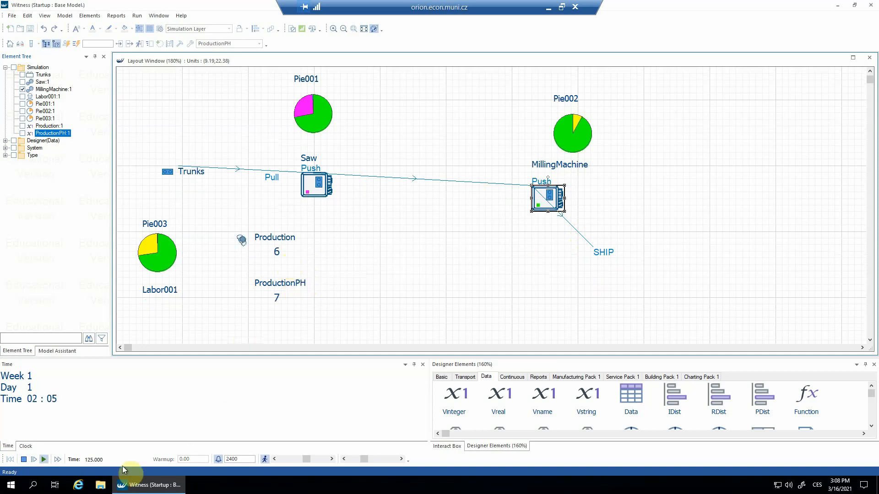
left_click(58, 460)
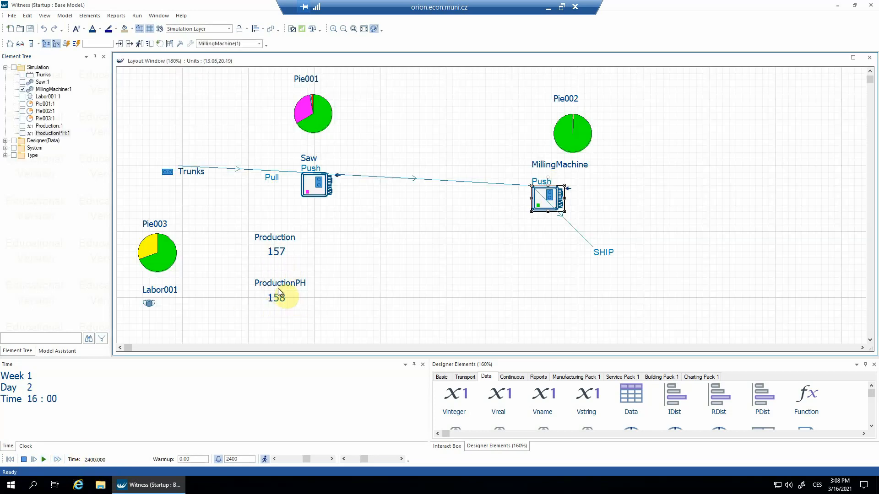
View the statistics report for the Part element type to check the shipped Trunks, and close the report.
left_click(5, 155)
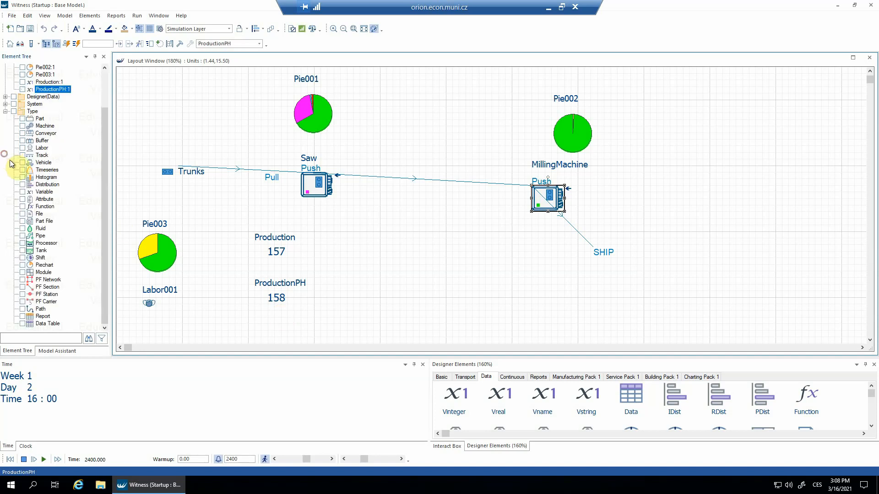
right_click(36, 119)
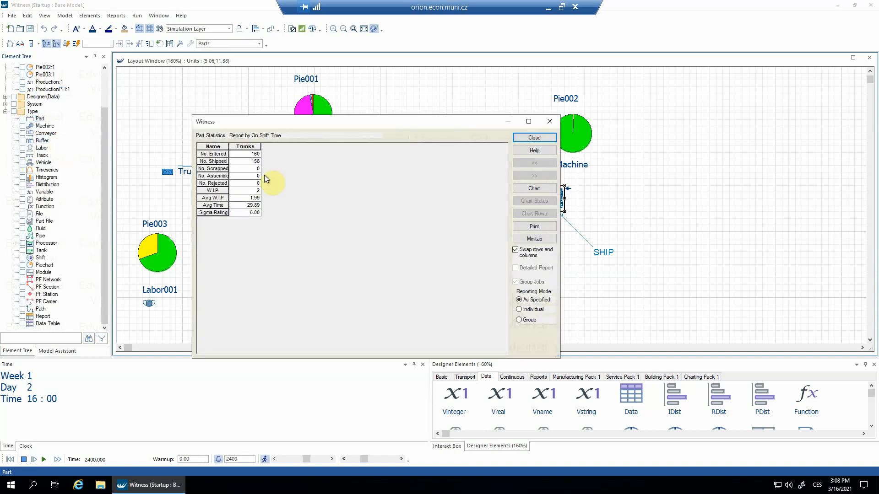
left_click(525, 137)
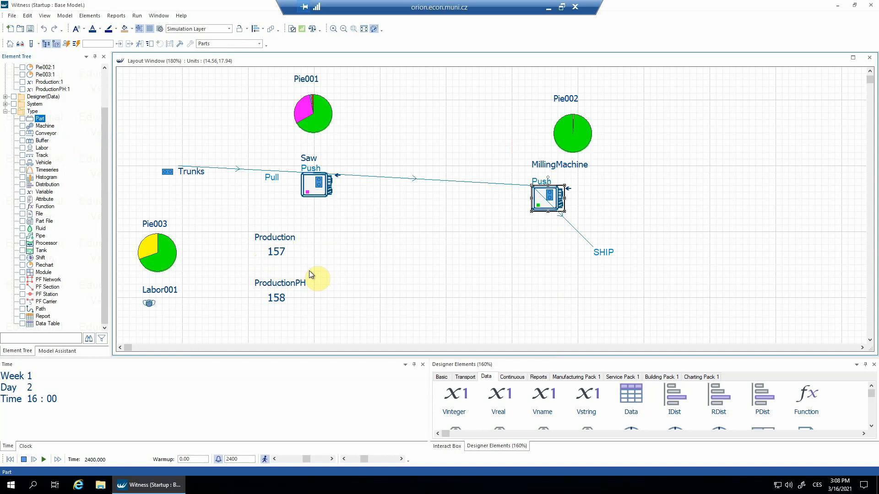
Add a Timeseries report element to the layout beside MillingMachine and its pie chart.
left_click(347, 267)
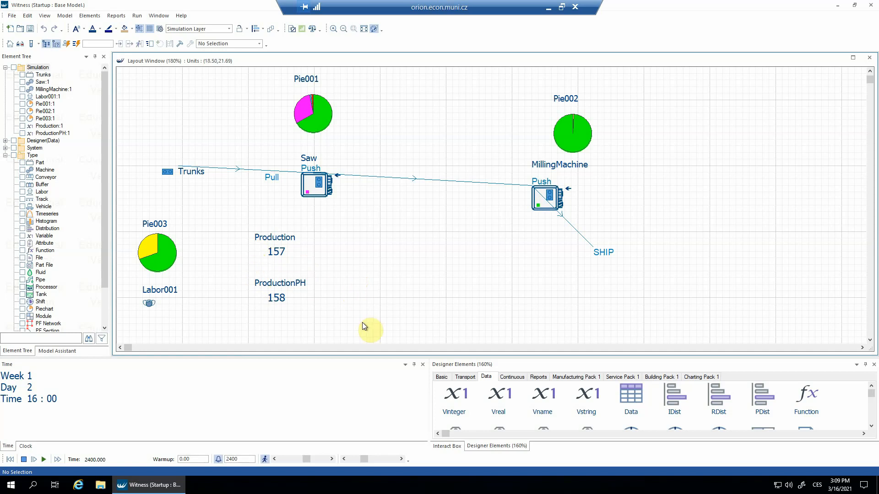
left_click(539, 379)
left_click(452, 395)
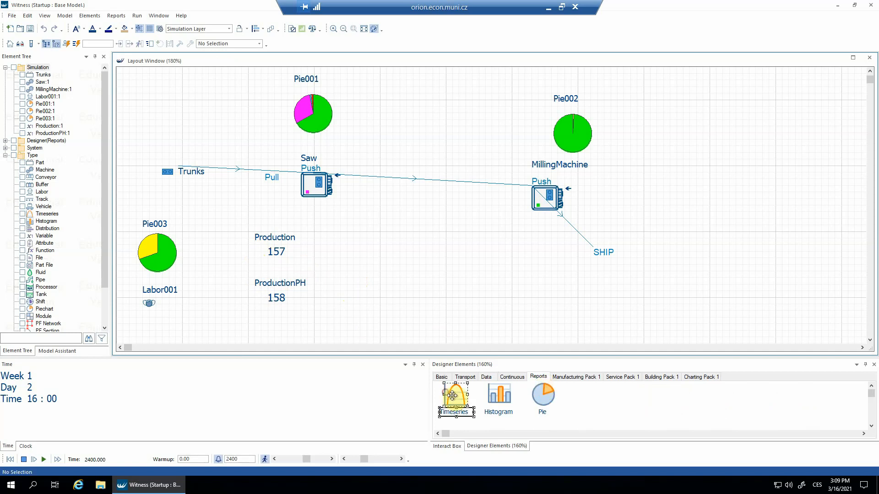
left_click_drag(452, 396, 659, 96)
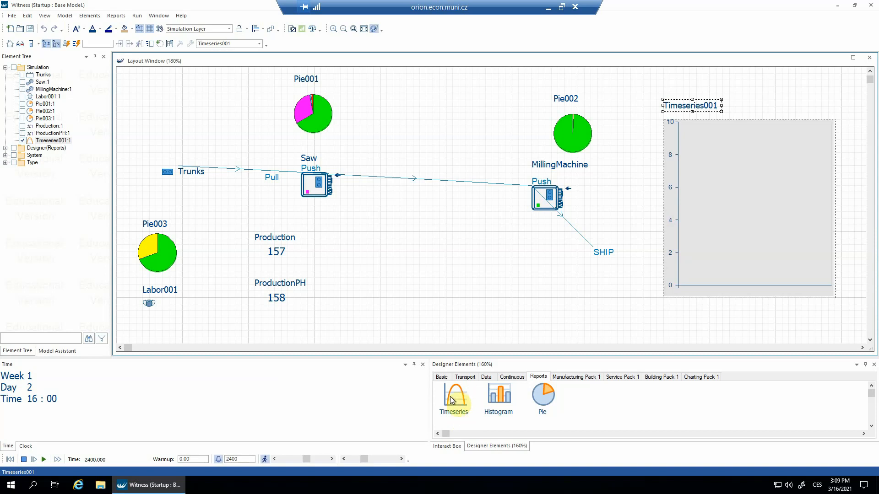
Set the new timeseries' Plot 1 expression to the ProductionPH variable.
double_click(695, 145)
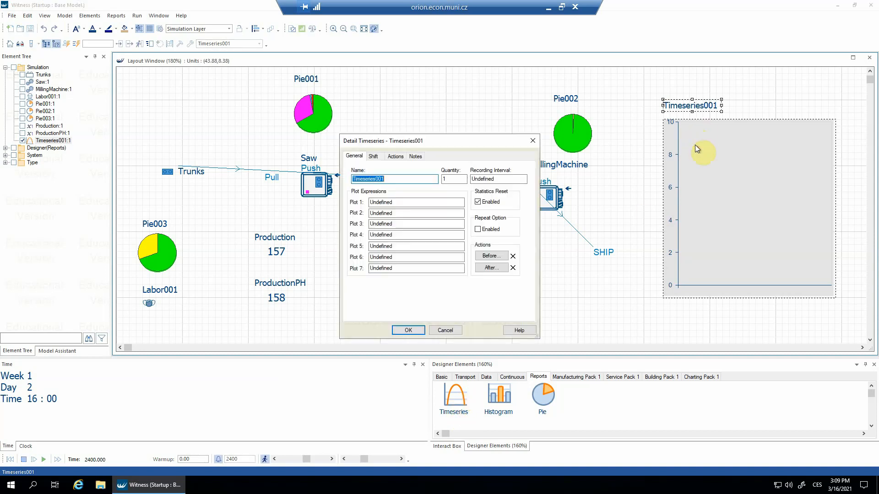
left_click(413, 202)
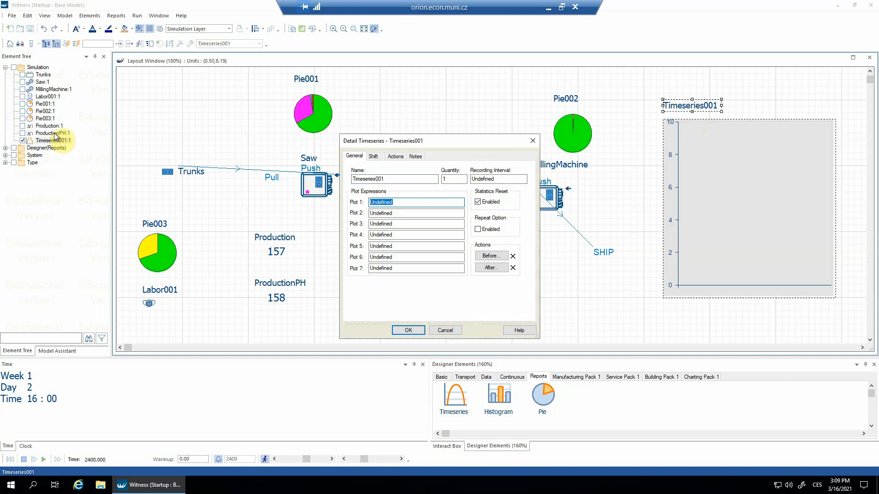
left_click_drag(54, 136, 390, 202)
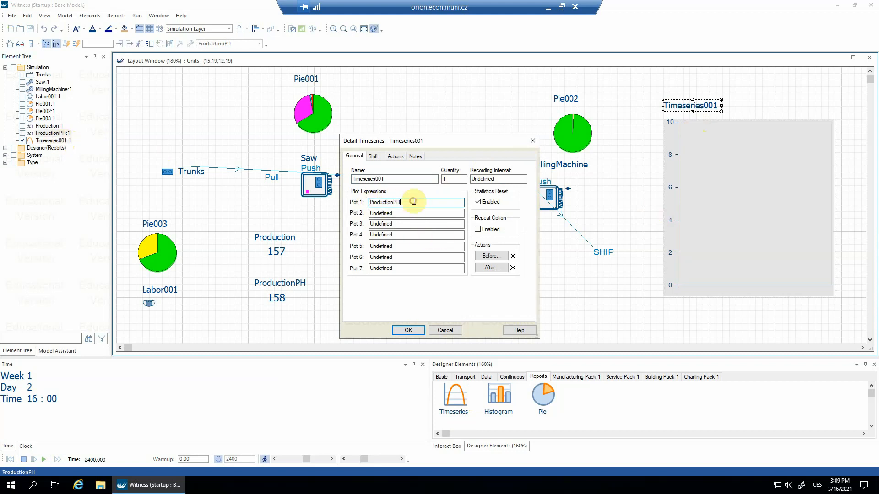
Enter "Production per hour" as the timeseries' name and set its recording interval to 60.
left_click(390, 179)
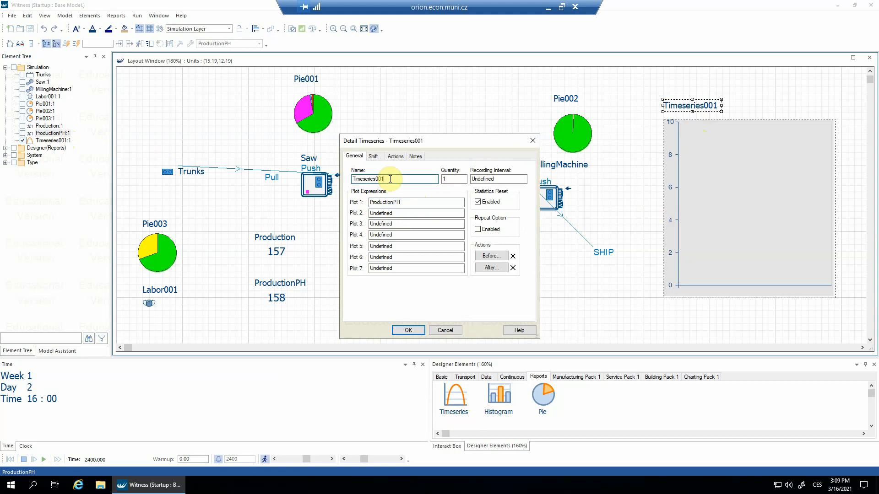
double_click(390, 179)
type("P")
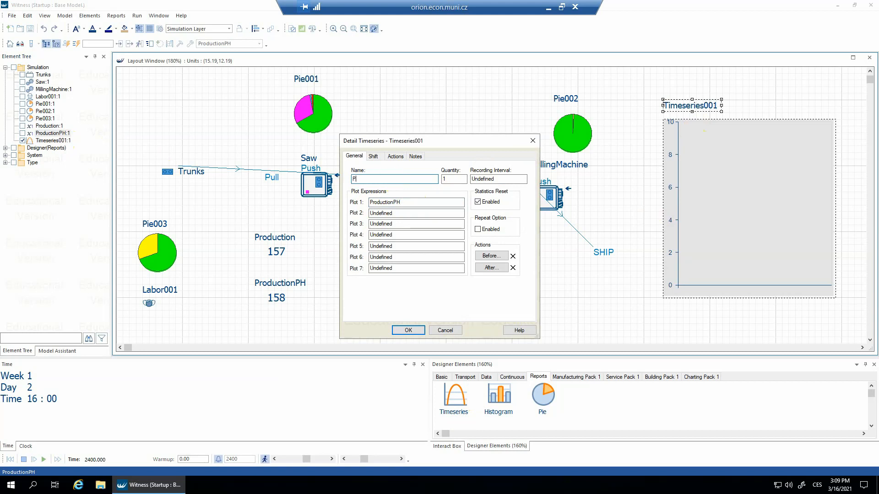
type("roduction per hour")
double_click(485, 180)
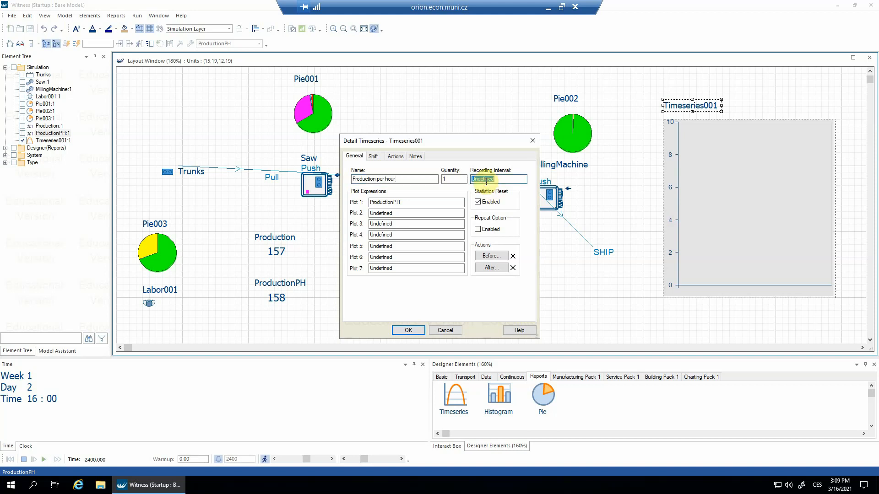
type("60")
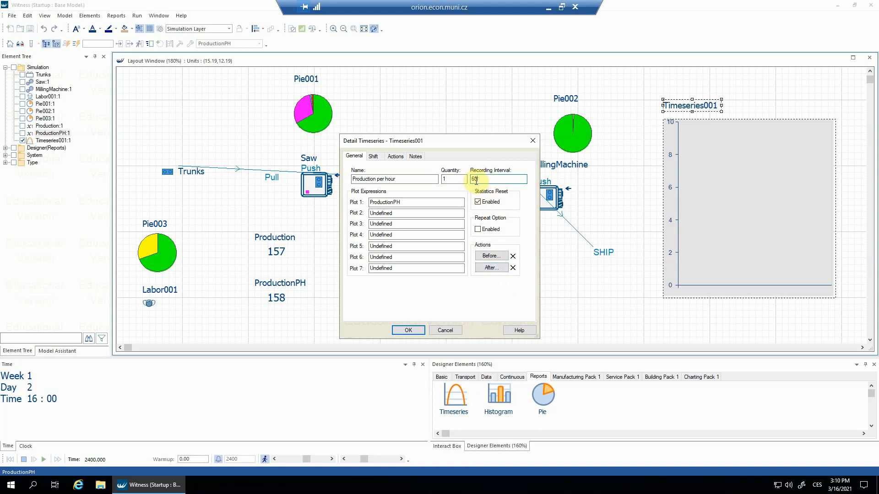
Add an after-recording action to the timeseries that resets the variable with ProductionPH = 0.
left_click(504, 272)
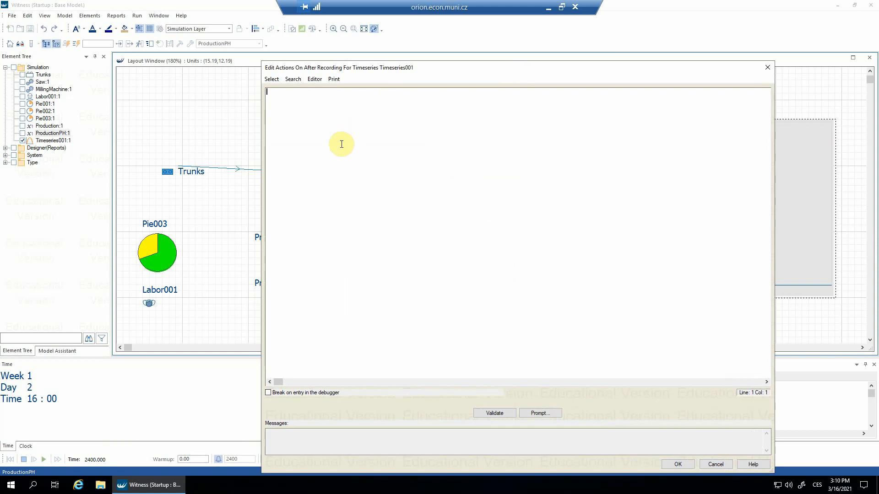
double_click(45, 136)
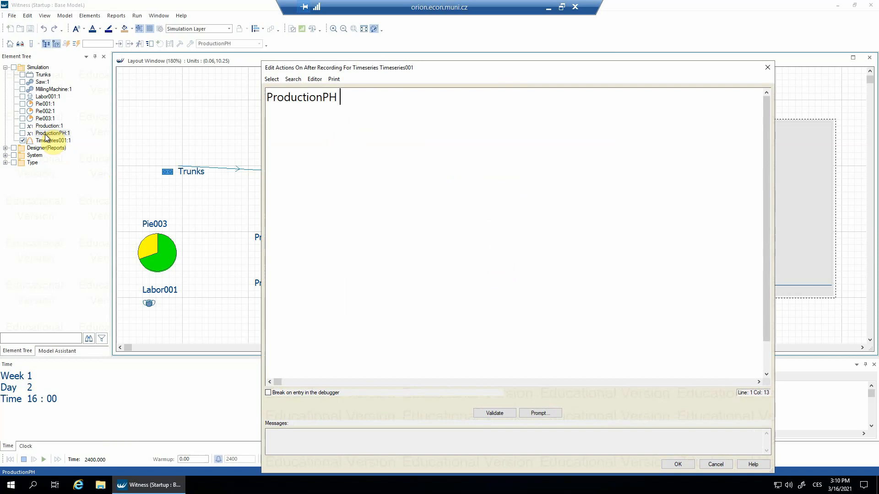
type("= 0")
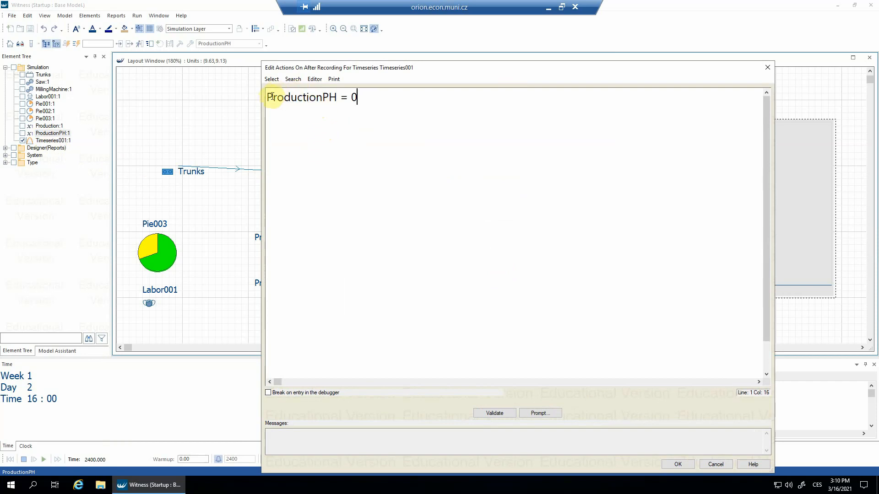
left_click_drag(269, 97, 337, 95)
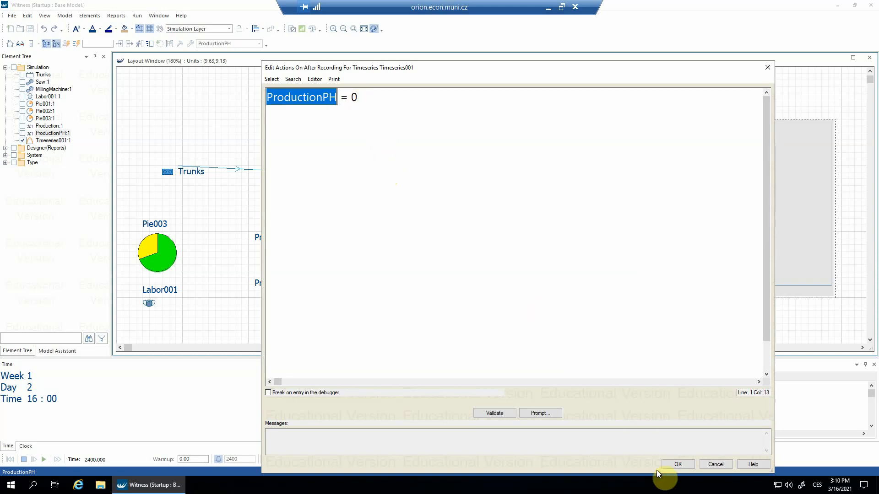
left_click(676, 465)
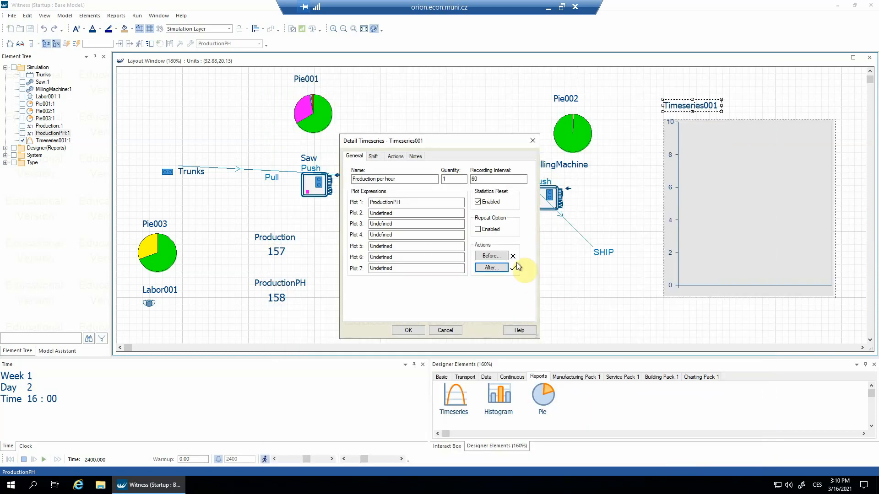
Correct the timeseries' name to ProductionPerHour, without spaces, and accept its details.
double_click(473, 180)
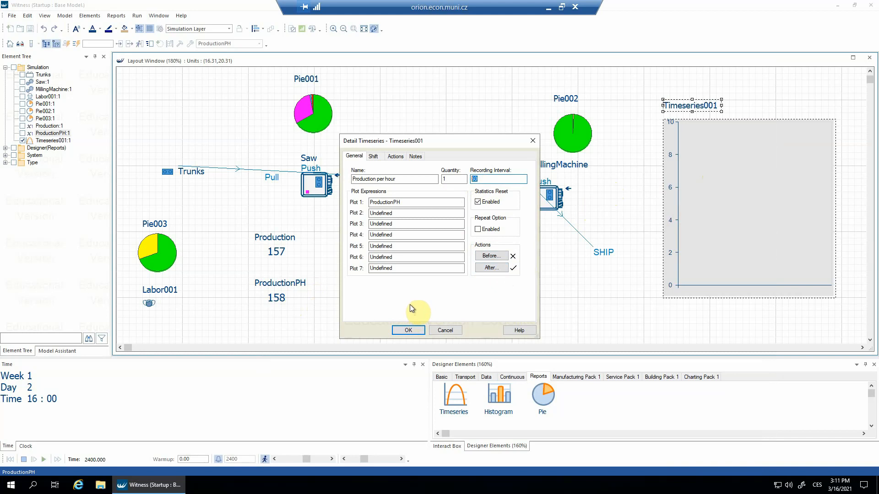
left_click(411, 330)
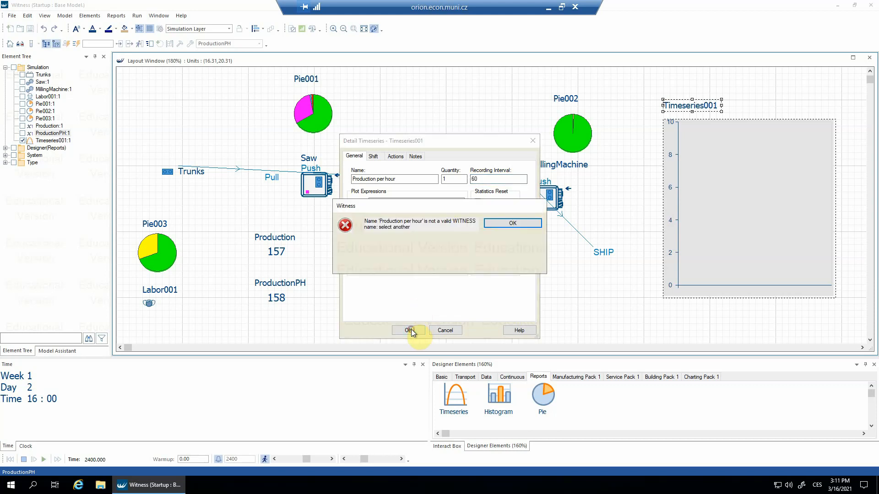
left_click(512, 223)
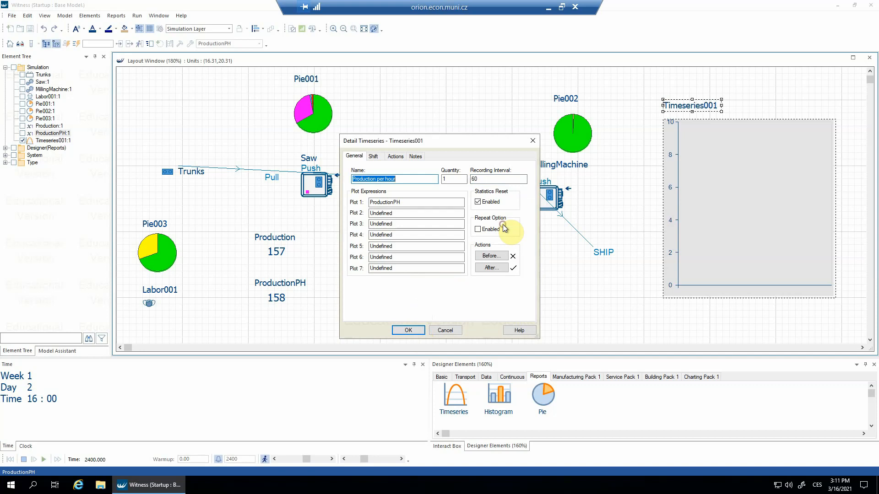
left_click(399, 180)
left_click_drag(373, 179, 398, 181)
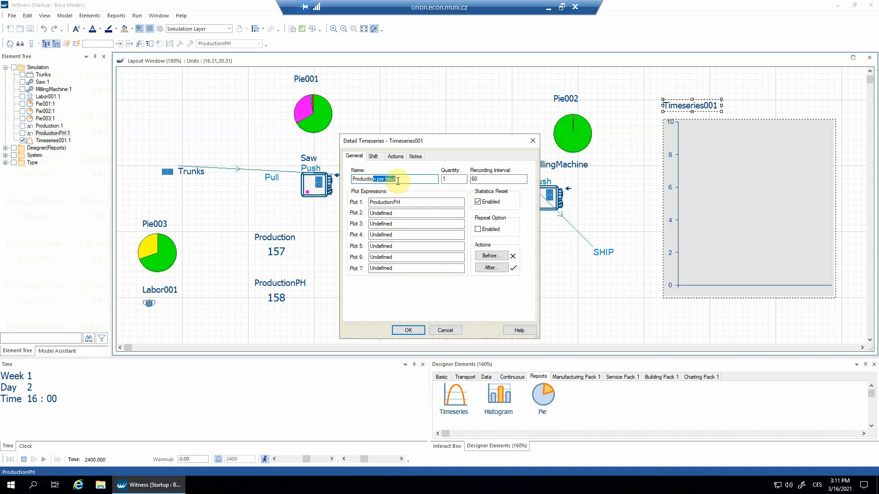
type("nP")
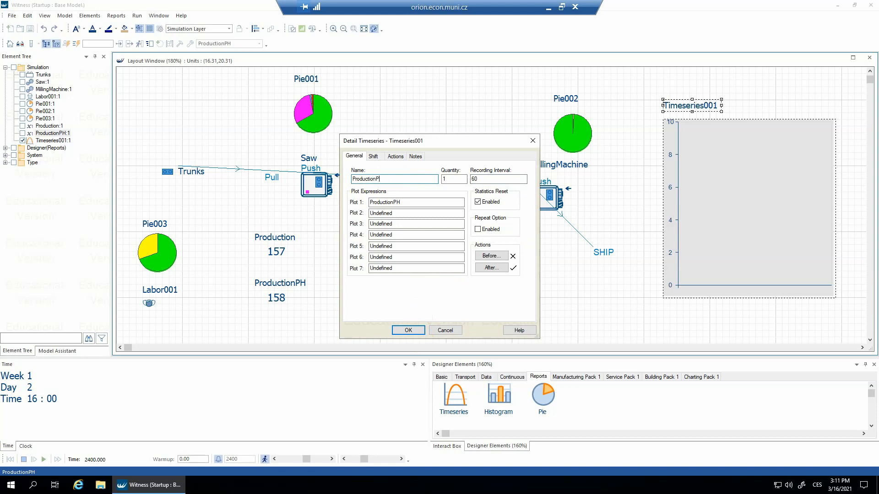
type("erHour")
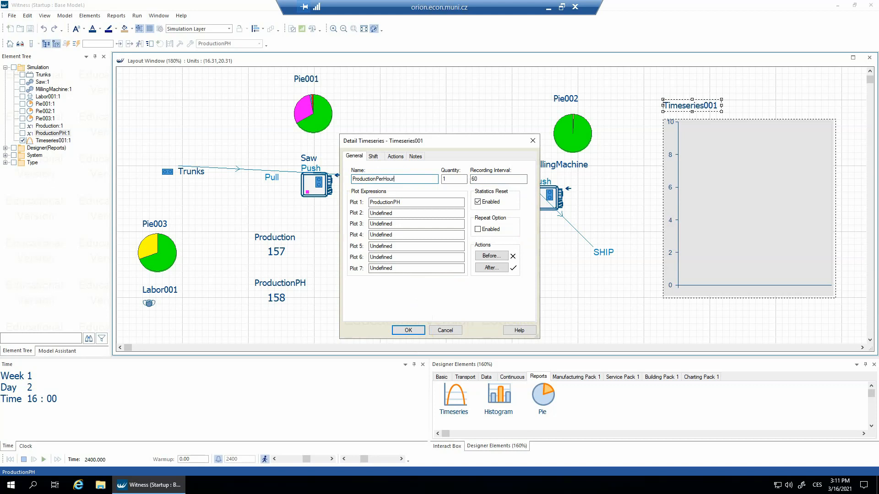
left_click(408, 330)
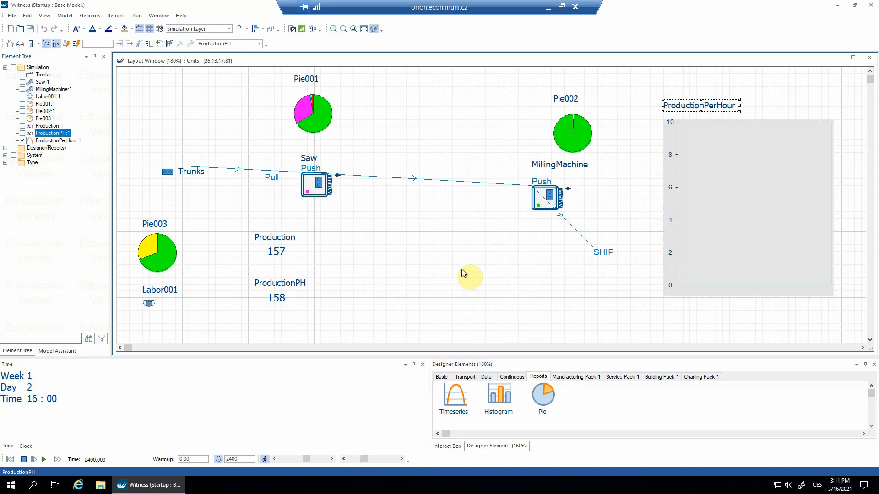
Reset the model to time zero, run it at increased speed to plot ProductionPerHour, and stop the run at about time 718.
left_click(9, 459)
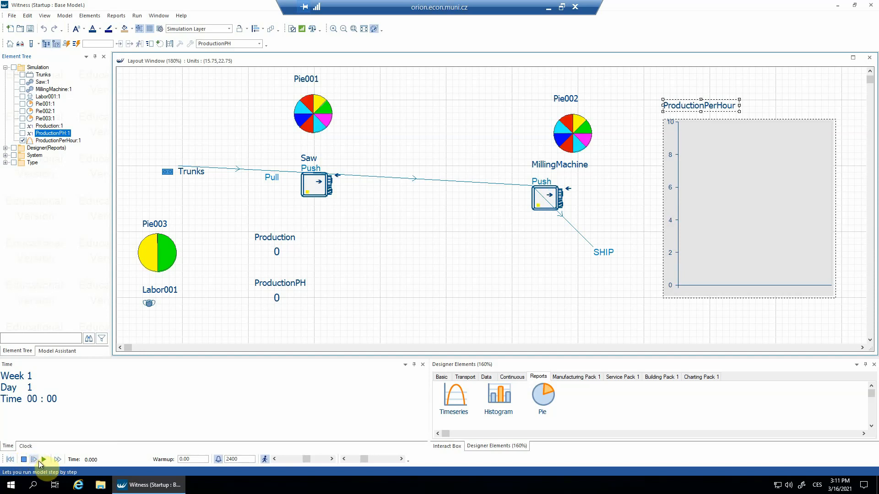
left_click(43, 460)
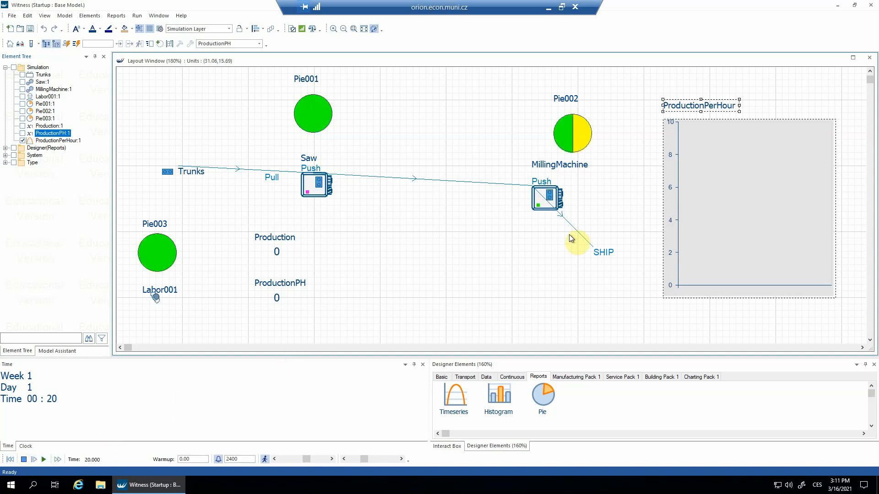
left_click(333, 458)
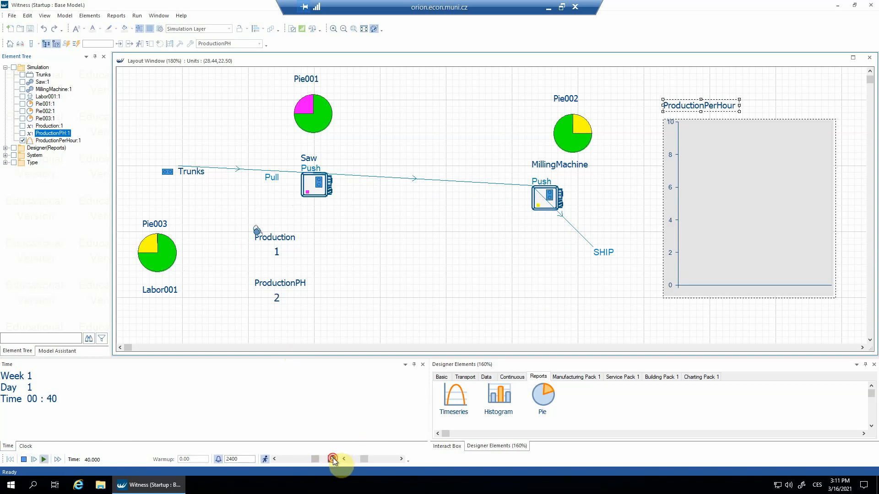
left_click(333, 459)
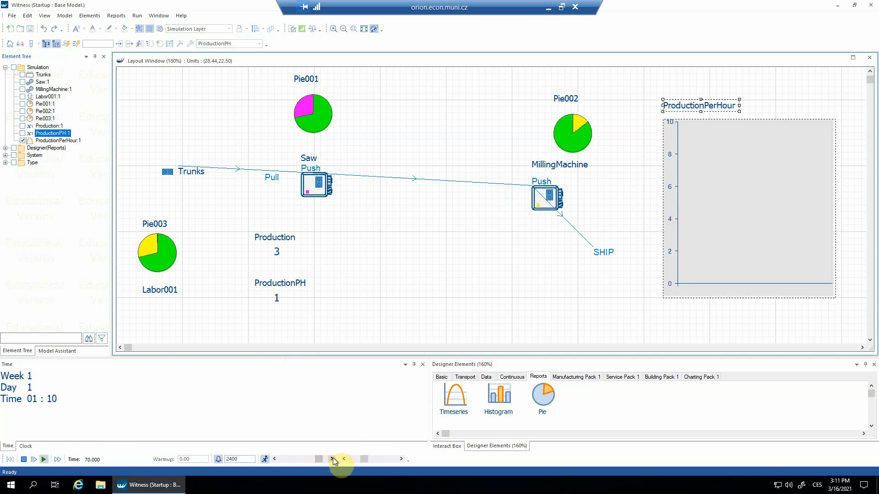
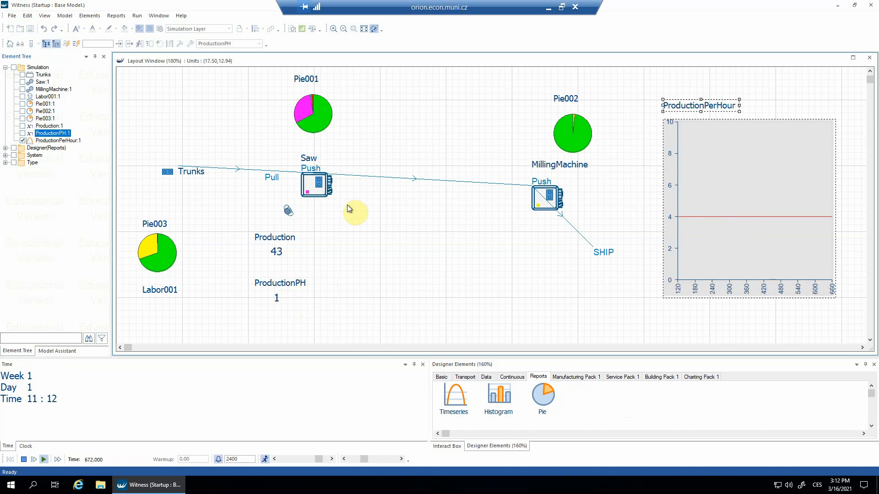
left_click(27, 458)
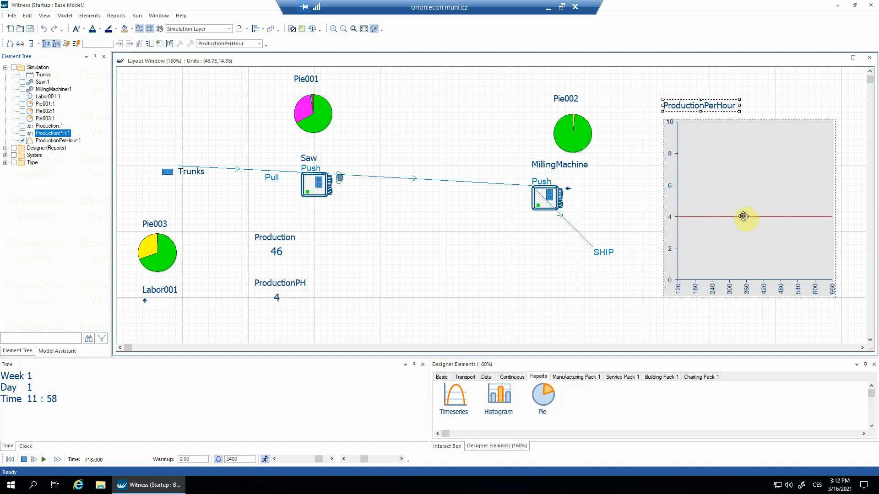
left_click(421, 236)
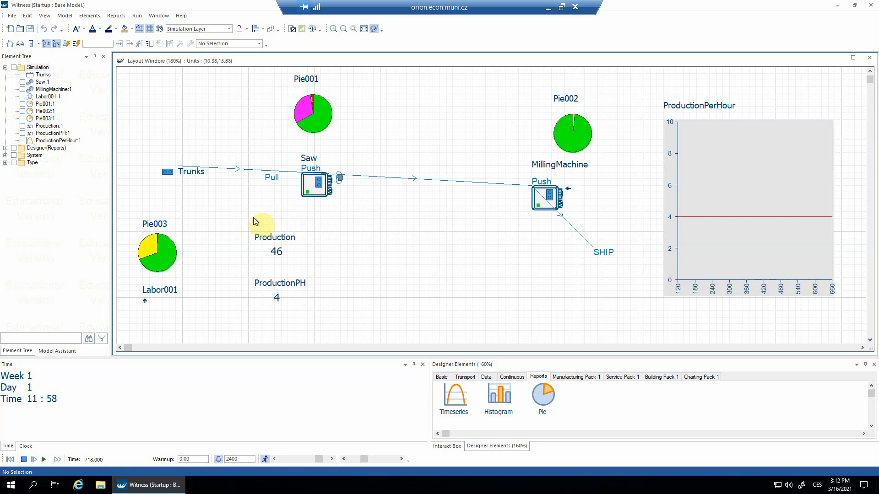
Change the Trunks part's arrival type to Active and set its inter arrival time to 7.
left_click(195, 176)
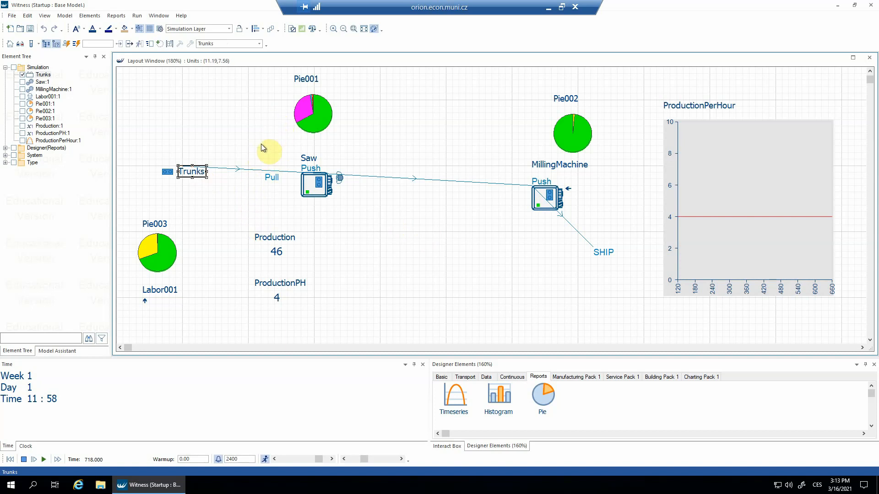
double_click(200, 172)
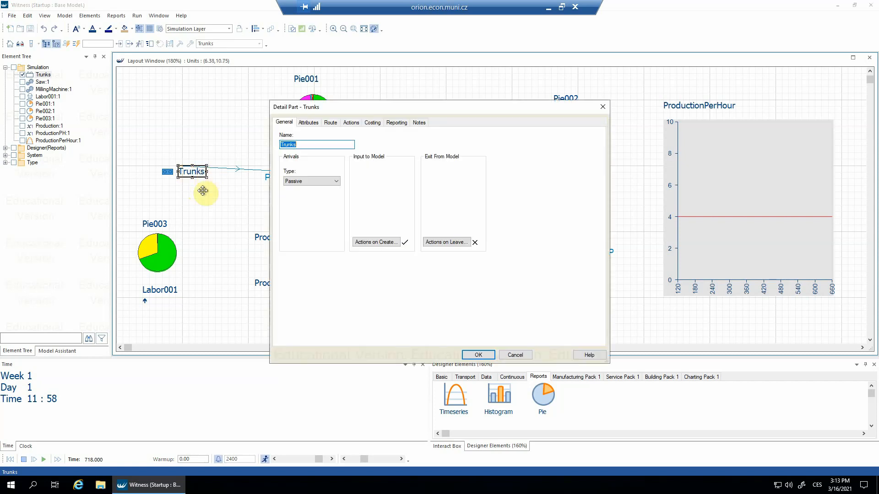
left_click(336, 182)
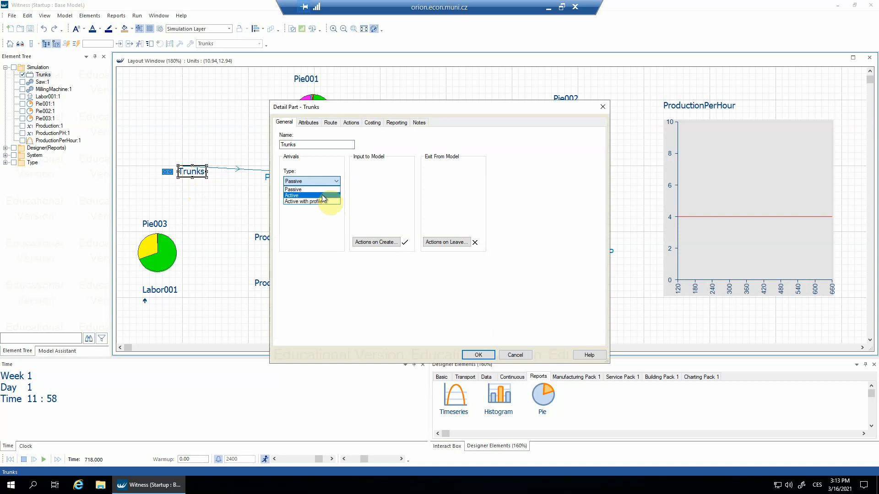
left_click(323, 196)
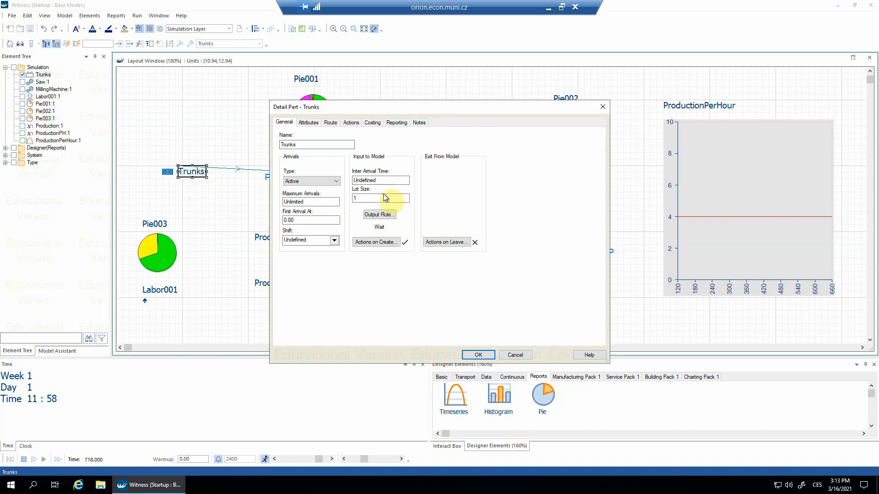
double_click(380, 179)
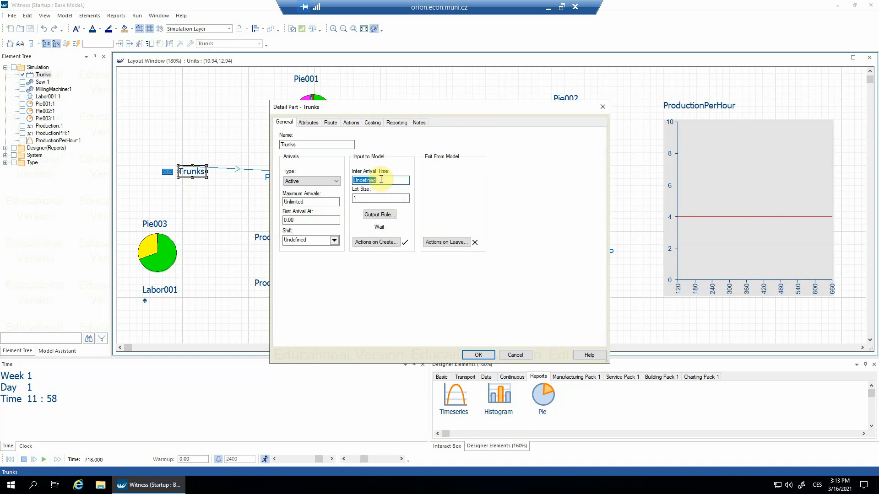
type("7")
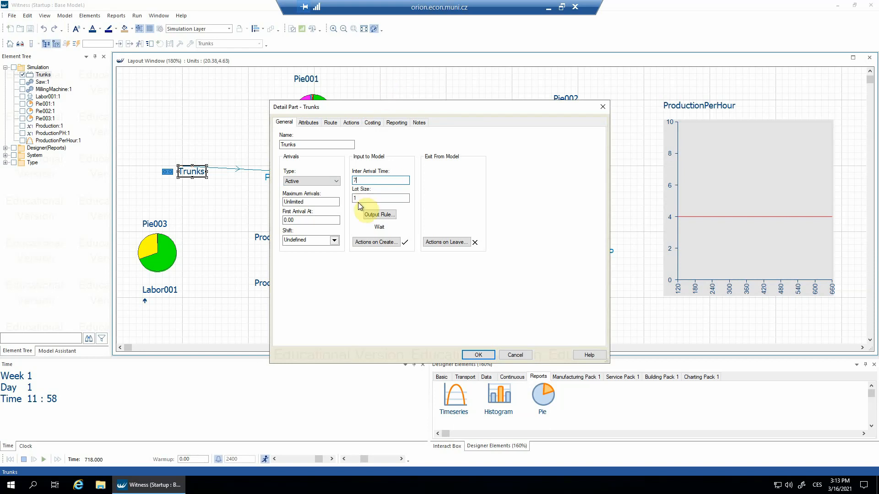
Set the Trunks part's output rule to push Saw, validate the rule, and accept the part's details.
double_click(353, 199)
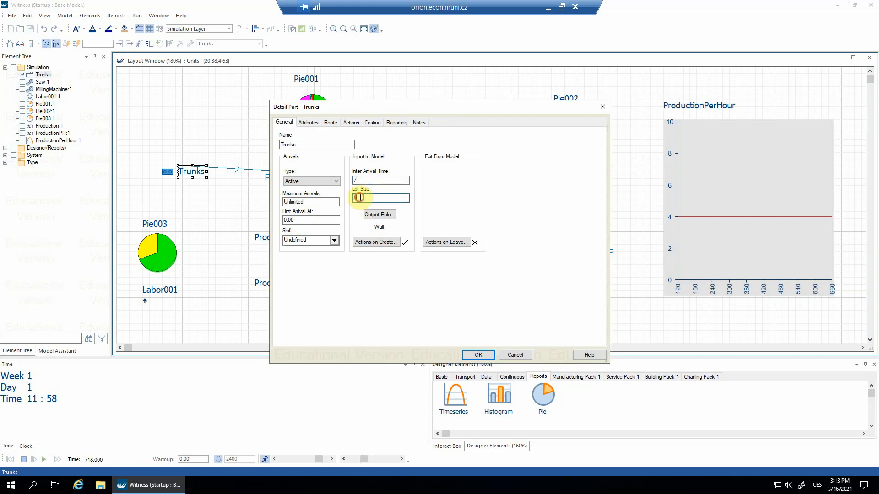
left_click(361, 198)
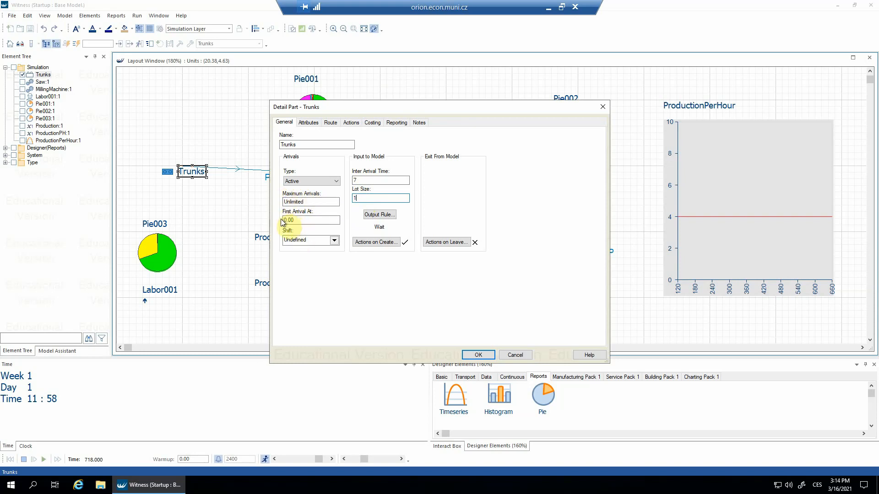
left_click(382, 216)
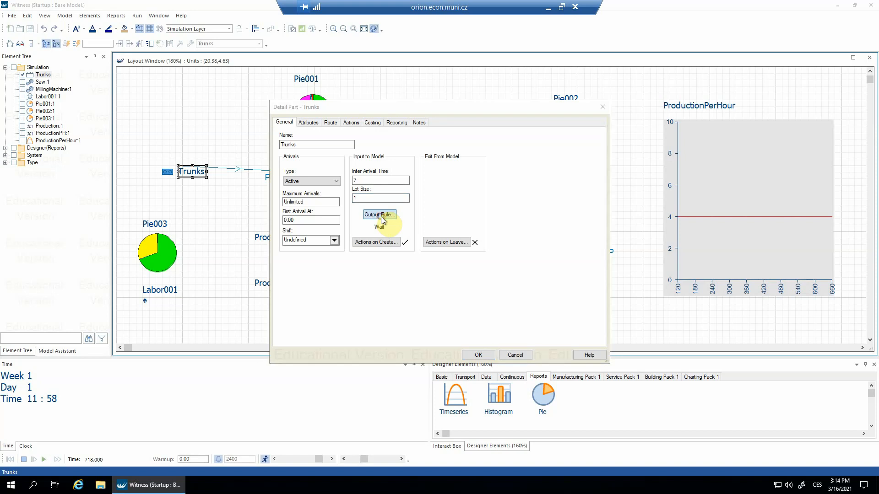
scroll(345, 212, "up", 5, "ctrl")
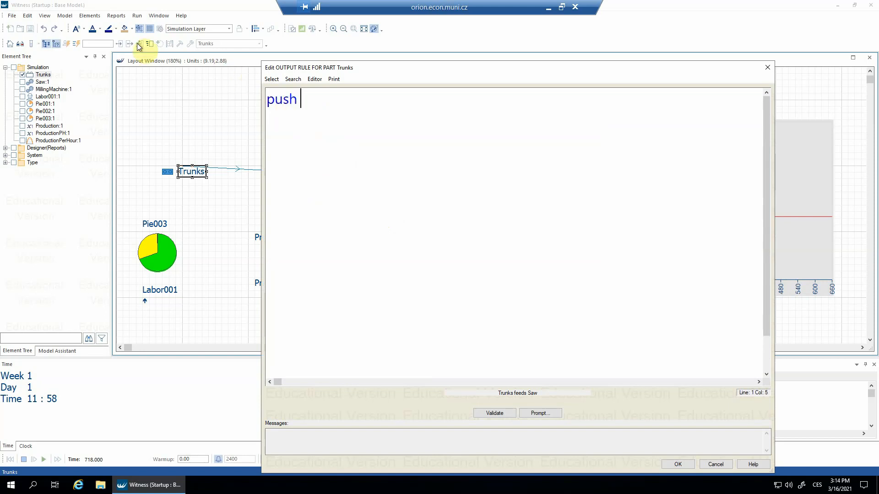
double_click(45, 82)
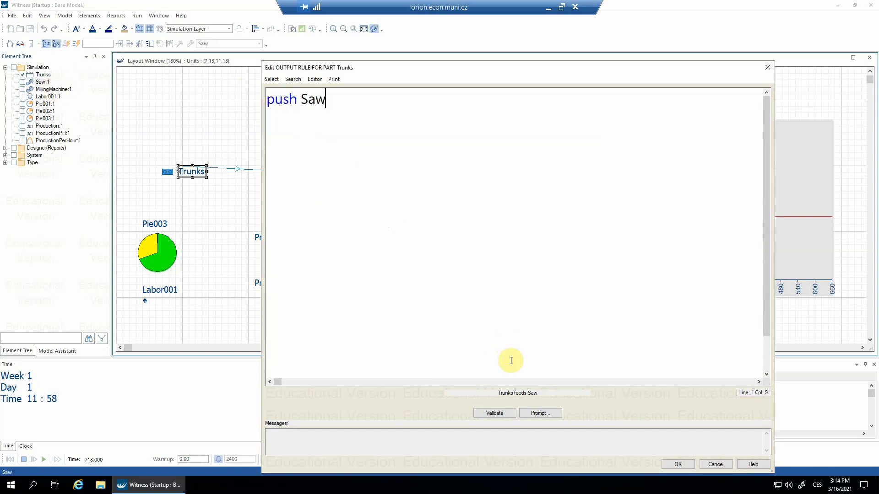
left_click(502, 413)
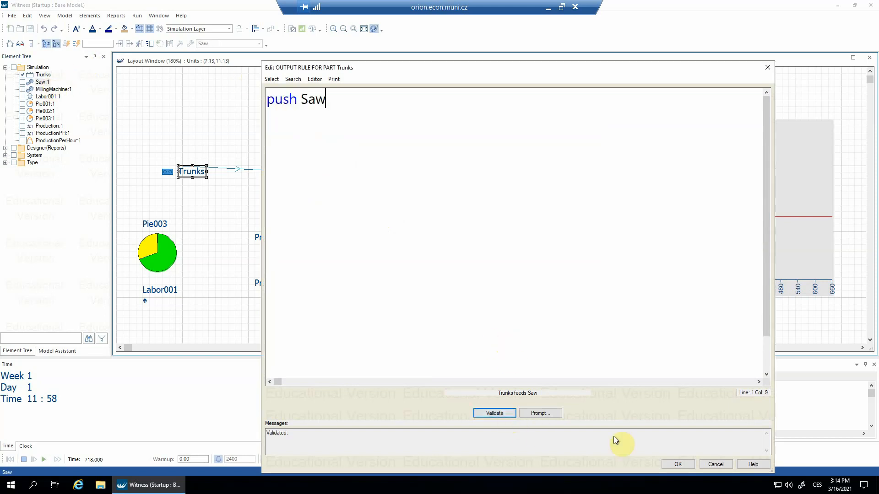
left_click(677, 464)
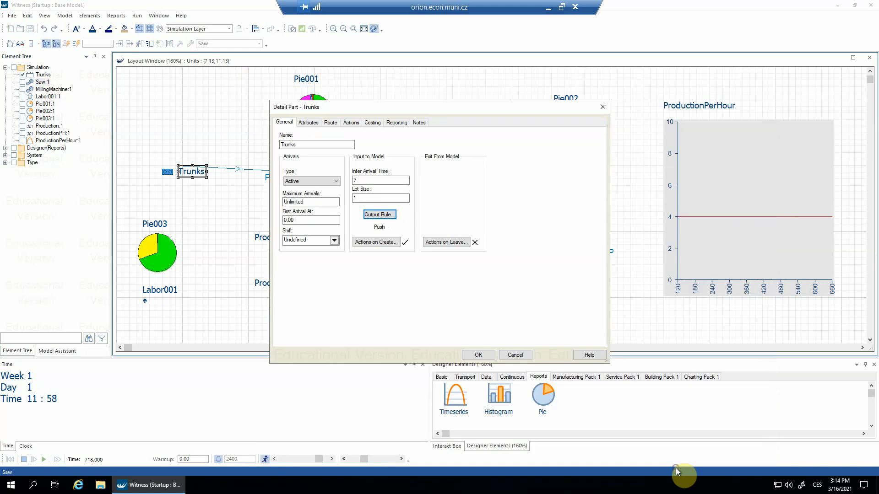
left_click(483, 358)
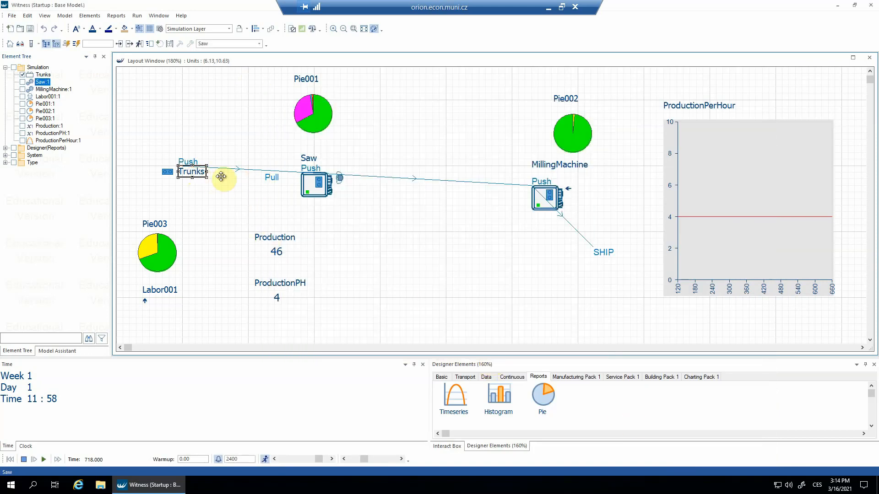
Clear the Saw machine's input rule that pulls Trunks out of WORLD, and accept the machine's details.
double_click(307, 188)
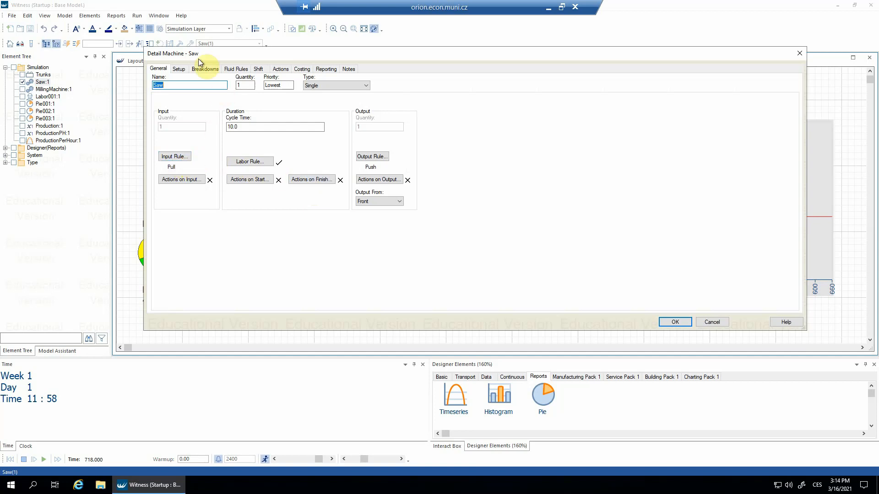
left_click(185, 157)
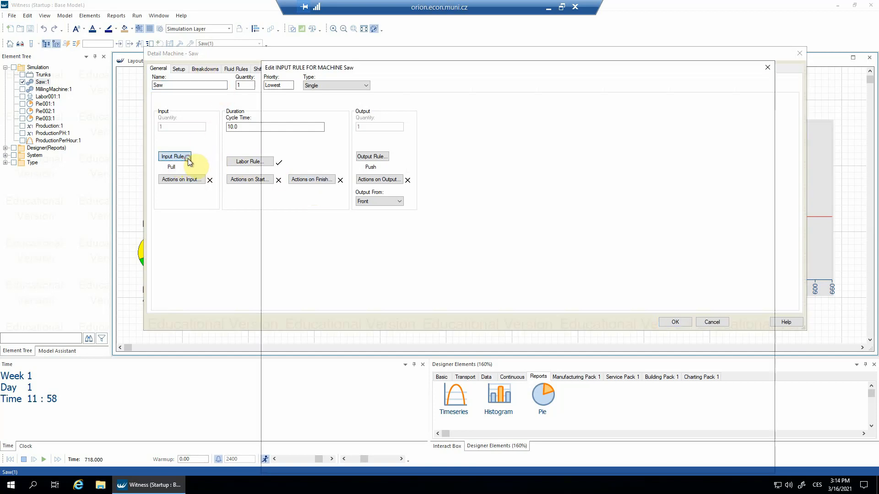
left_click_drag(296, 98, 260, 91)
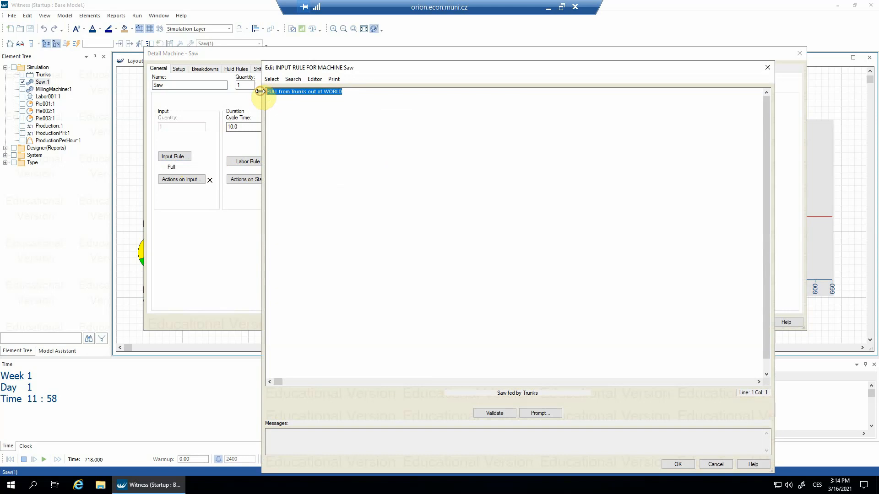
key("Delete")
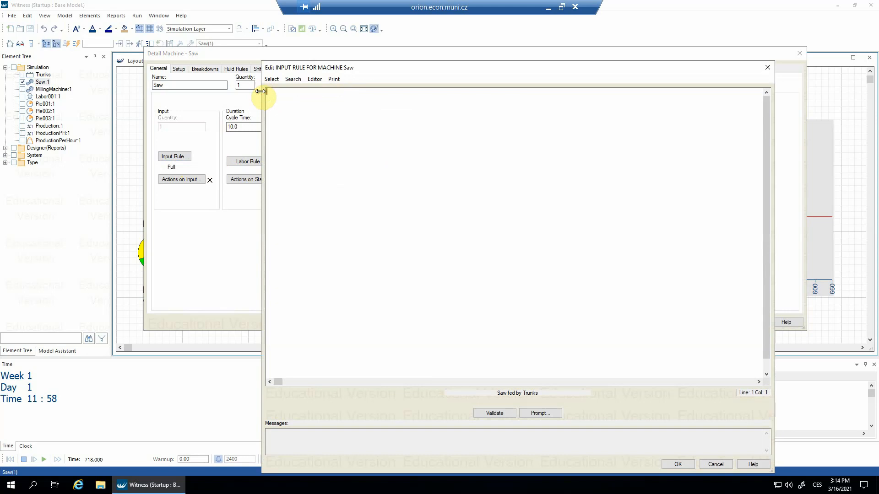
left_click(684, 464)
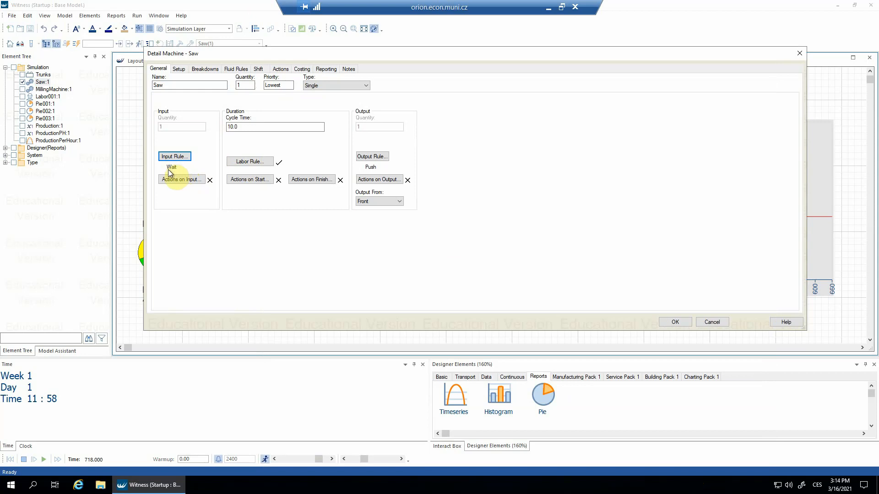
left_click(664, 324)
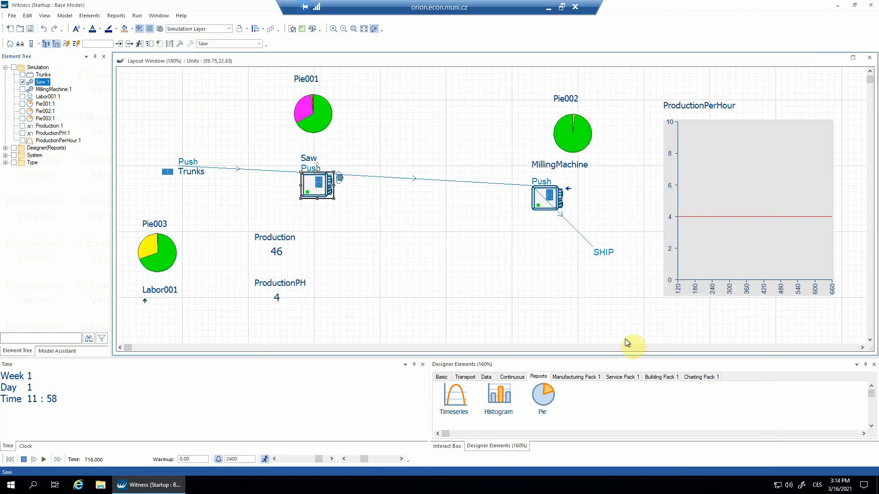
Reset the model to time zero, run it with animation, and finish the run in fast mode up to time 2400.
left_click(9, 460)
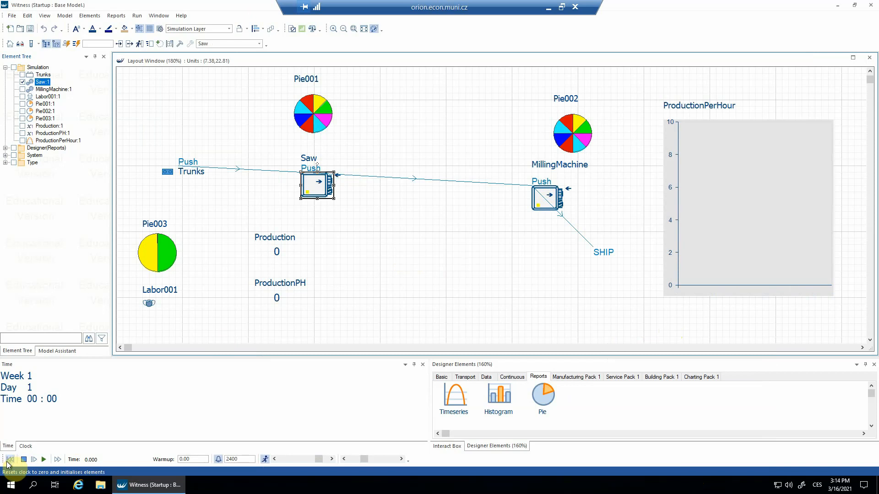
left_click(44, 460)
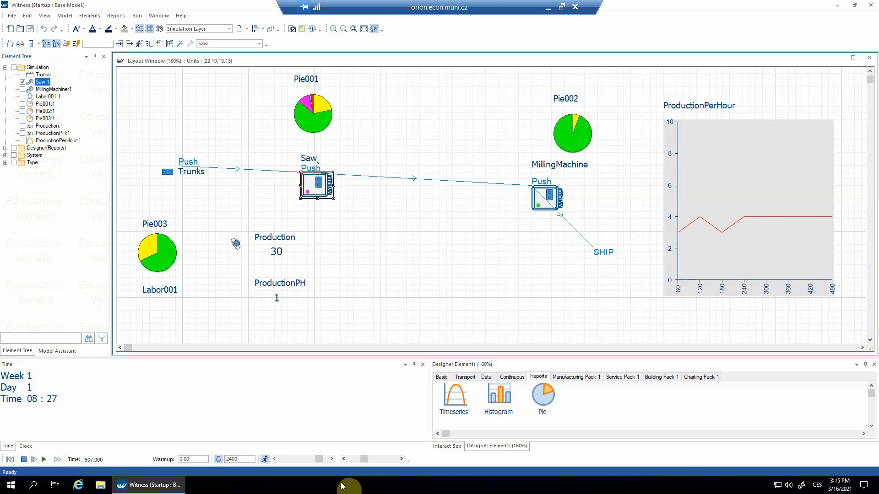
left_click(59, 461)
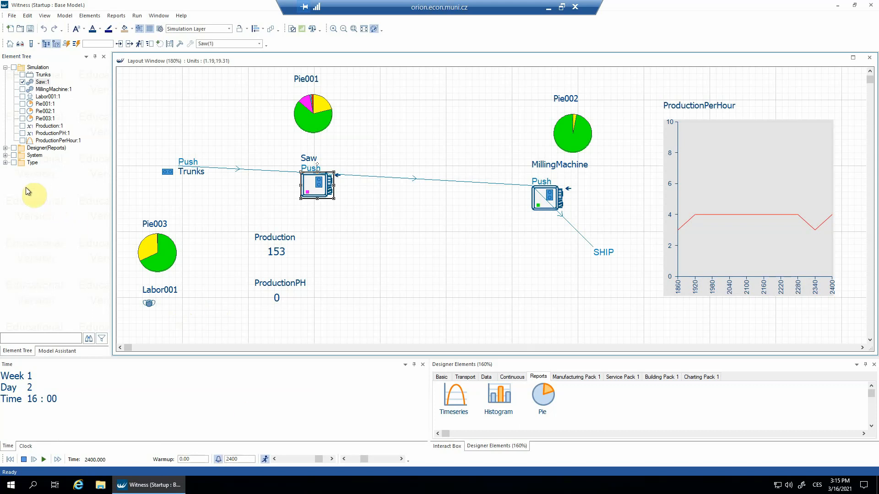
Open the statistics report for all parts, examine the Trunks' entered, shipped and rejected figures, and close the report.
left_click(5, 163)
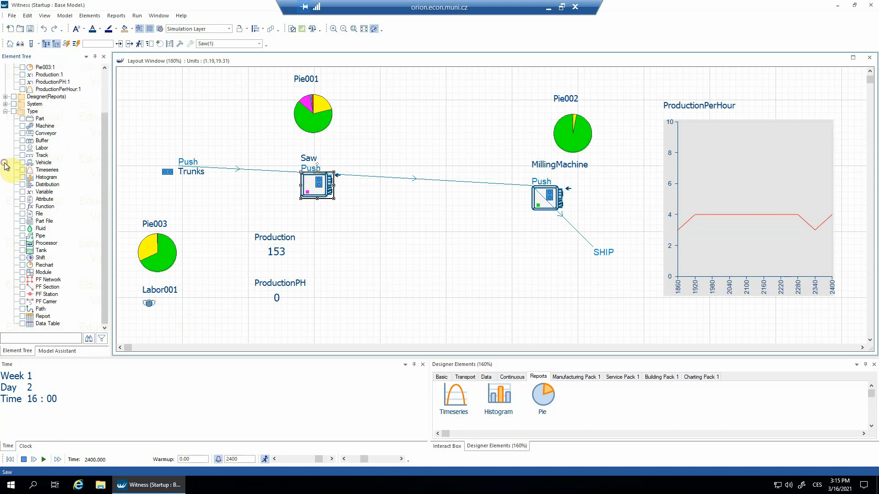
right_click(40, 118)
left_click(59, 140)
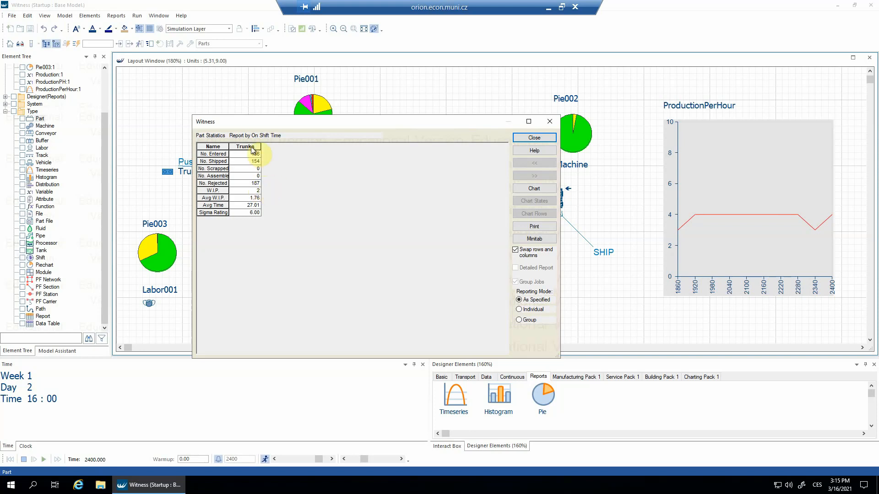
left_click(246, 124)
left_click_drag(246, 125, 398, 208)
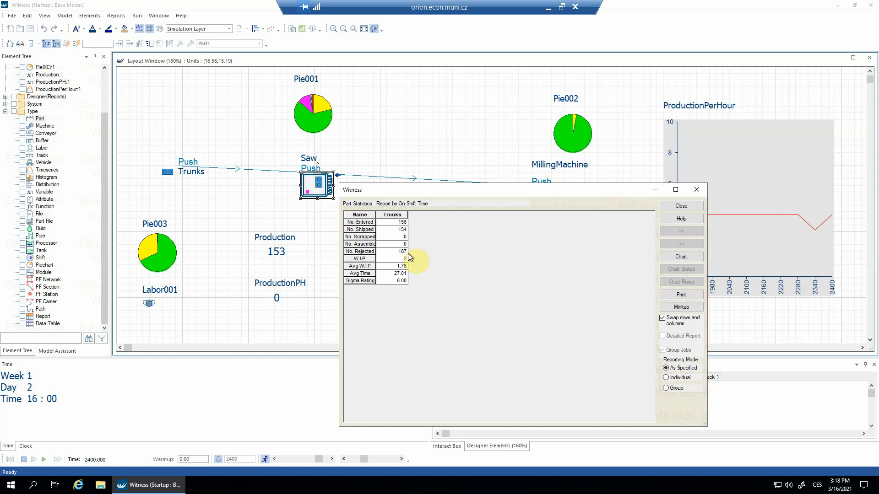
left_click(690, 207)
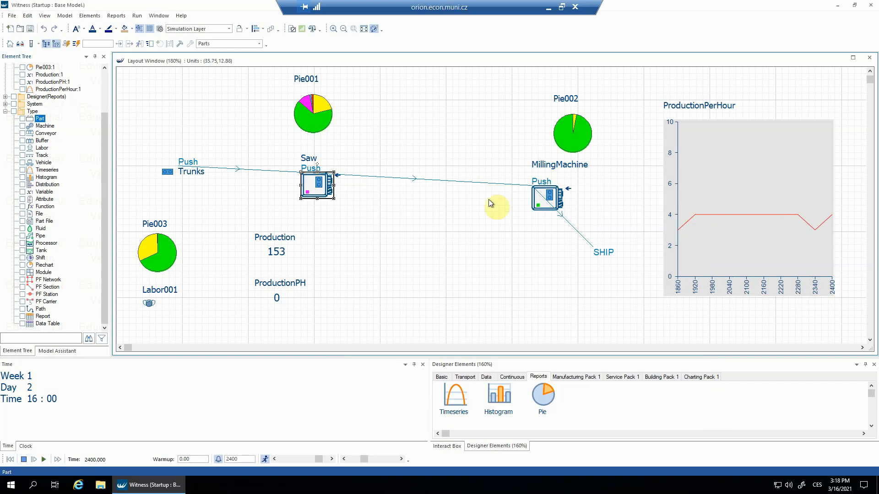
Open the statistics report for all machines, compare the states of Saw and MillingMachine, and close the report.
right_click(45, 126)
left_click(68, 146)
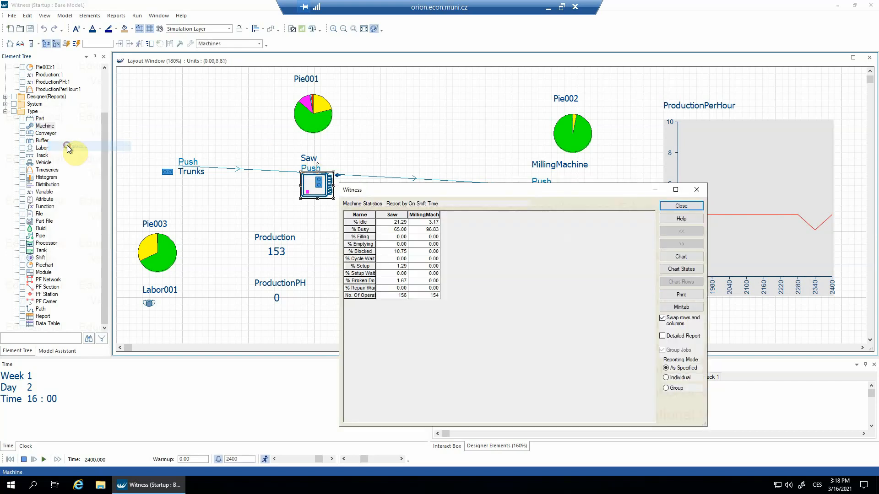
left_click_drag(433, 189, 267, 166)
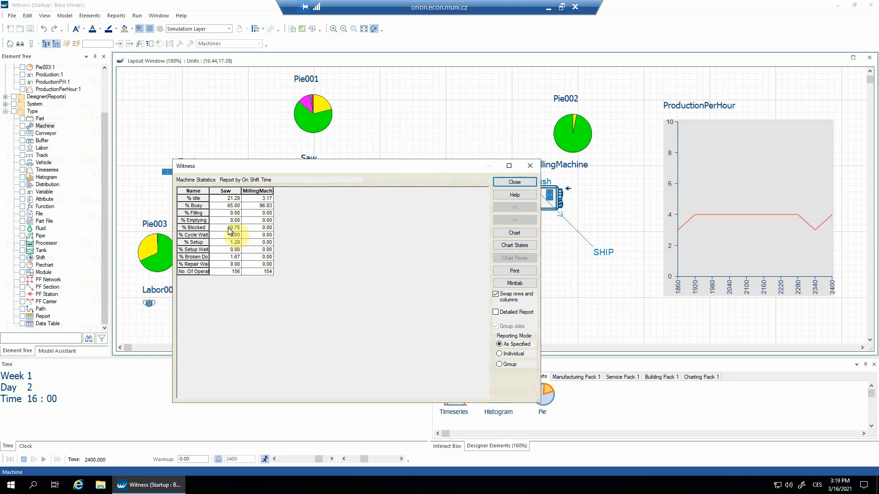
left_click(305, 253)
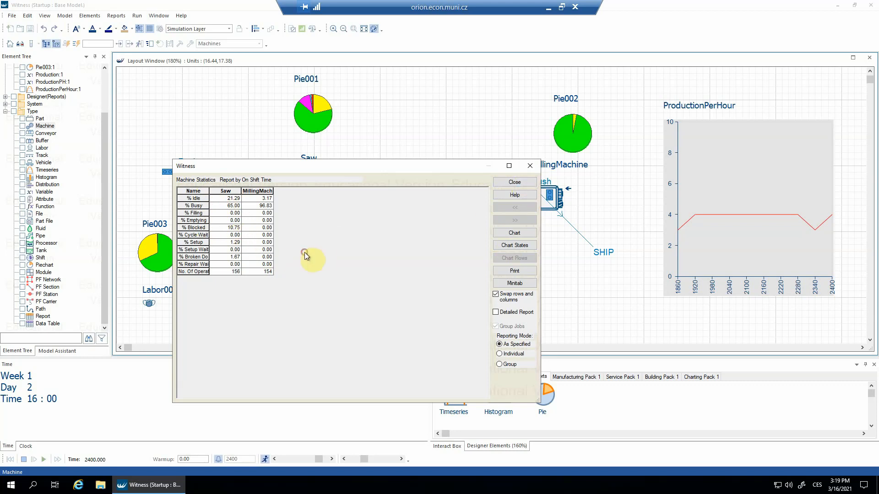
left_click(514, 182)
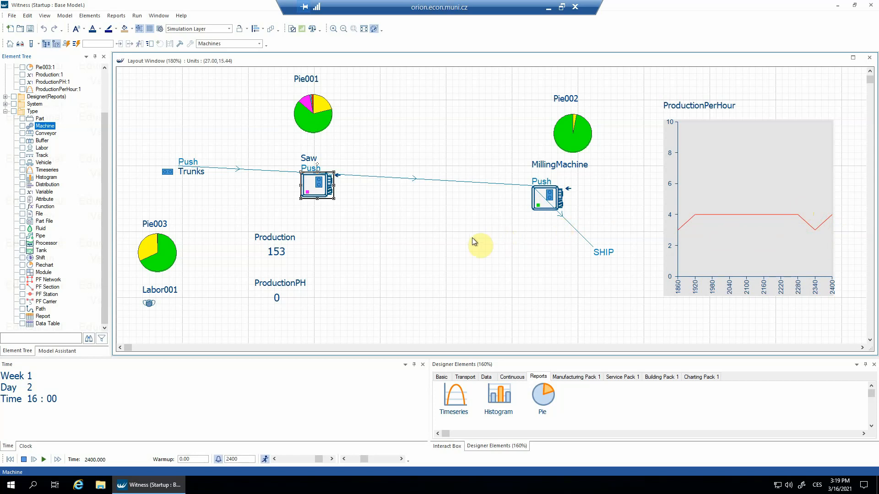
left_click(474, 257)
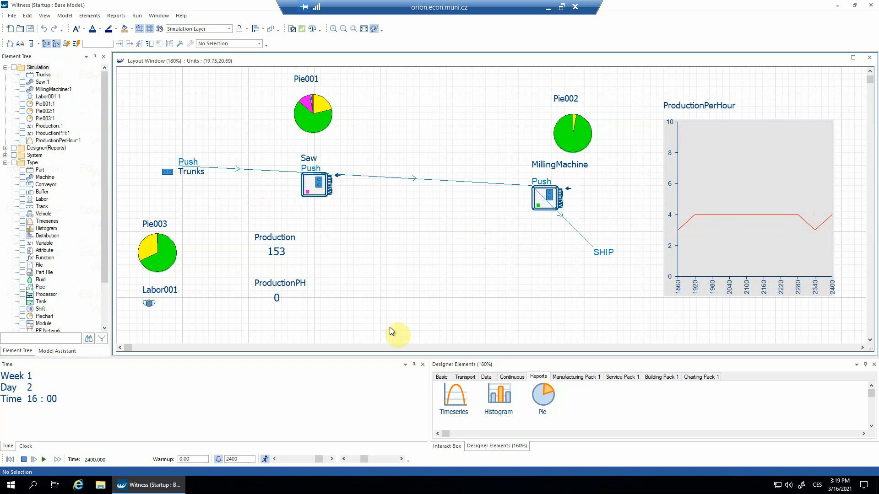
Add a buffer to the layout between Trunks and Saw, and set its capacity to 10.
left_click(443, 378)
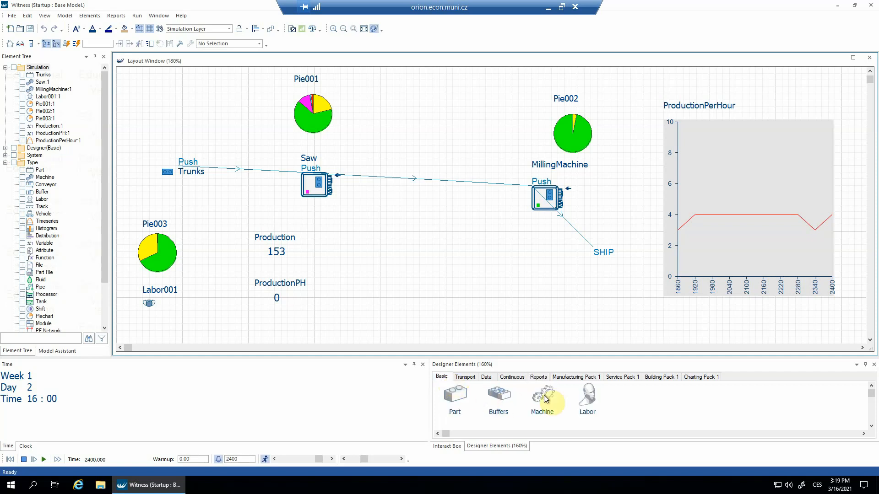
left_click(499, 396)
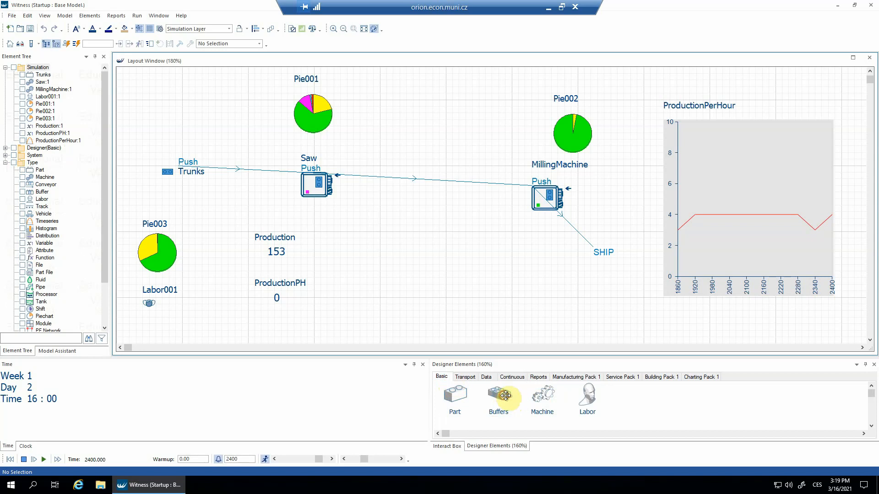
left_click_drag(499, 396, 226, 182)
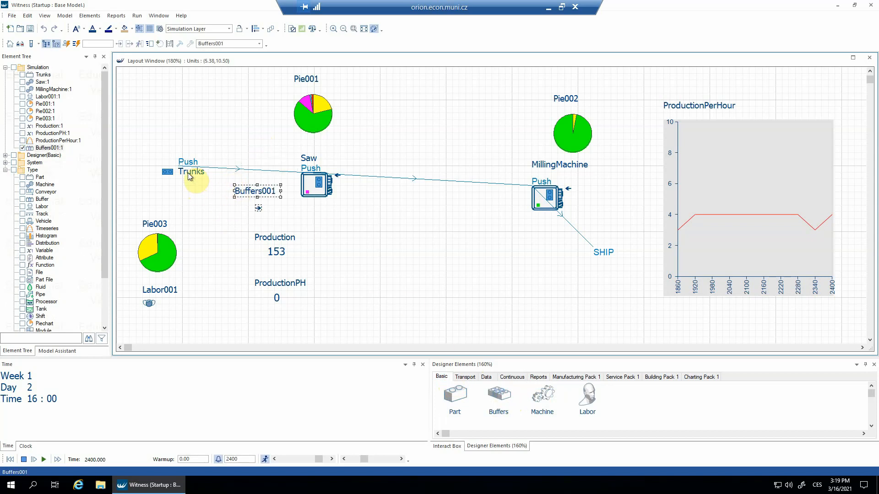
double_click(253, 191)
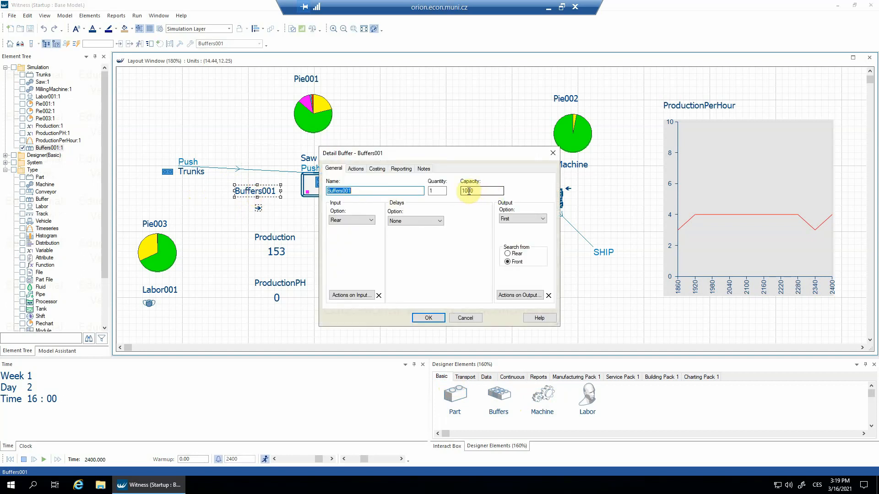
left_click_drag(469, 191, 476, 192)
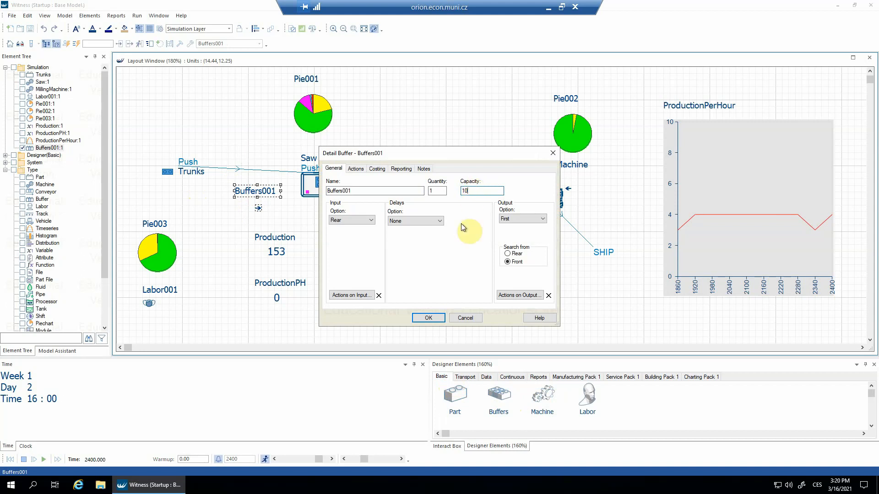
left_click(428, 318)
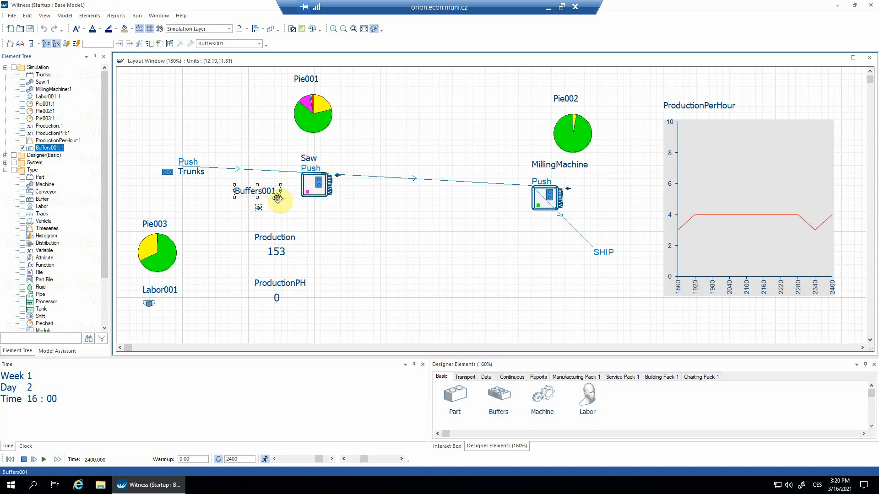
Change the output rule of Trunks so that parts are pushed to Buffers001 instead of Saw.
left_click(196, 172)
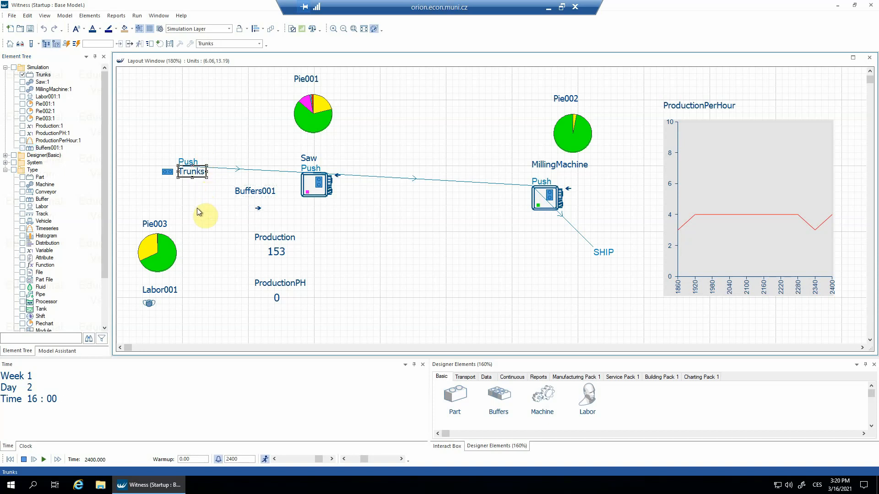
left_click(128, 45)
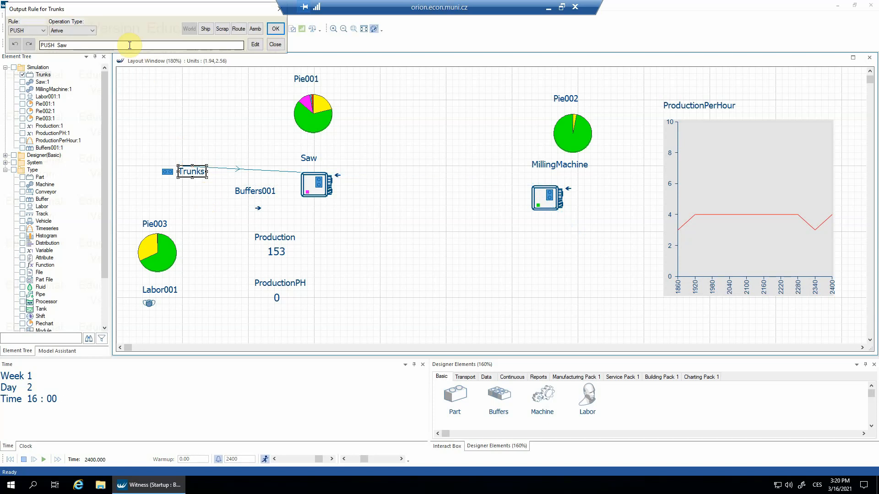
left_click_drag(57, 45, 81, 48)
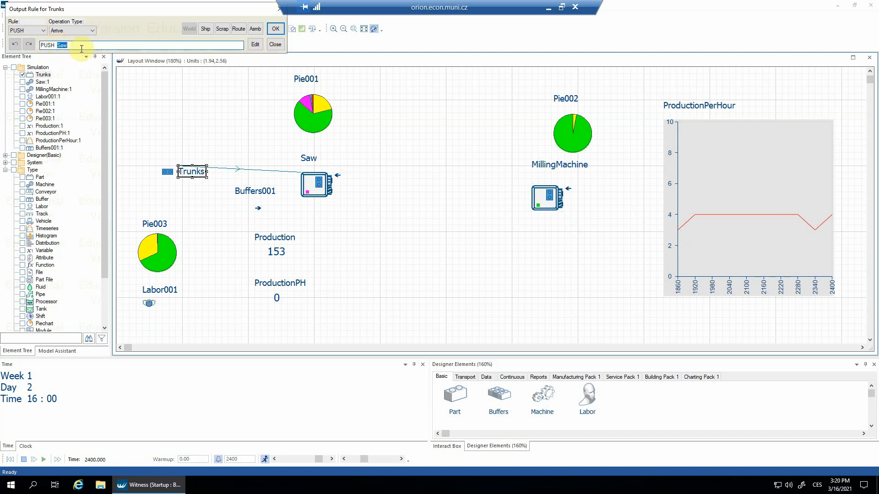
key("BackSpace")
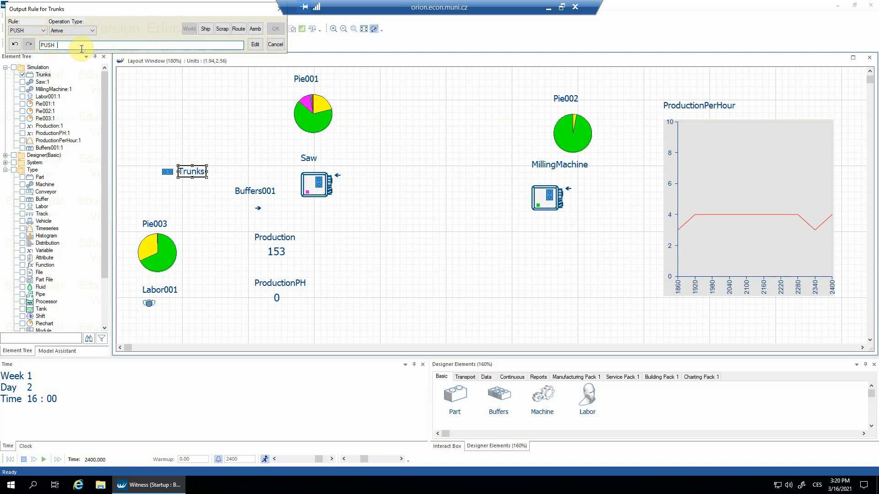
left_click(242, 193)
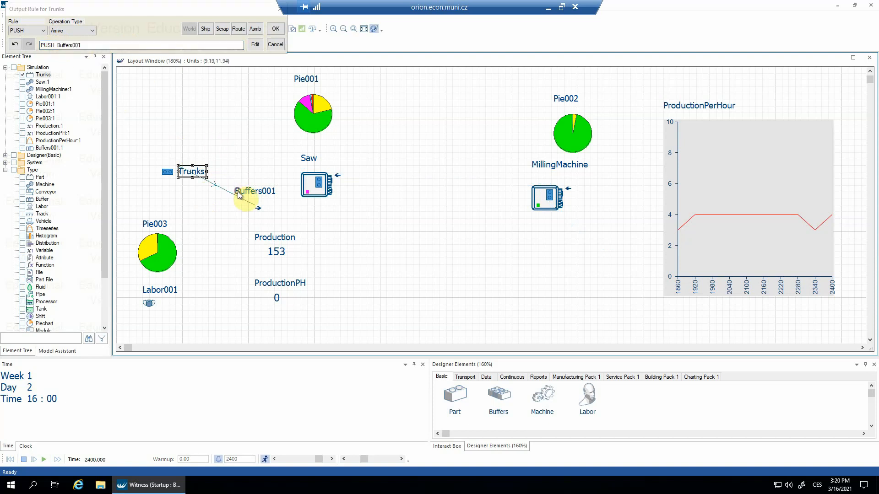
left_click(275, 30)
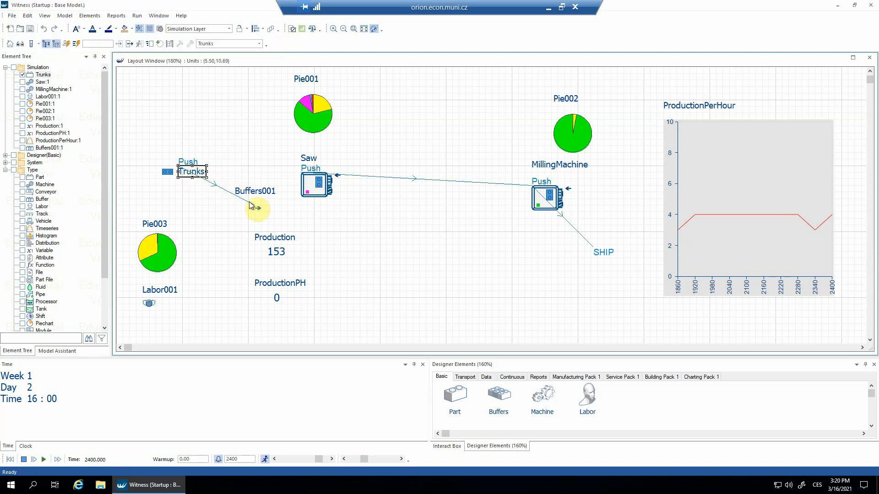
Set the input rule of Saw to pull parts from Buffers001.
left_click(309, 159)
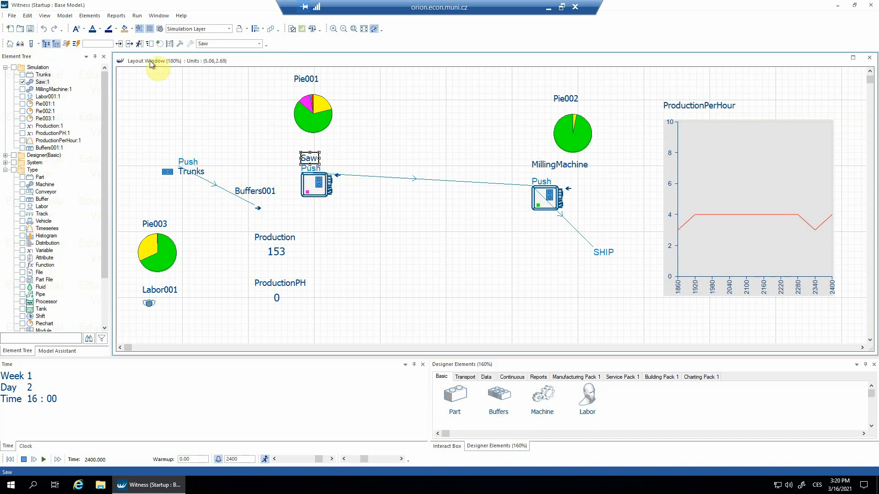
left_click(122, 44)
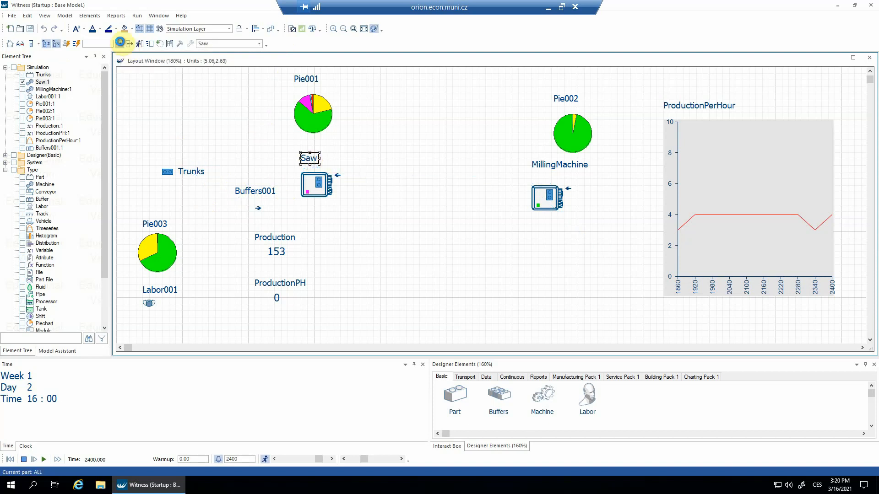
left_click(253, 193)
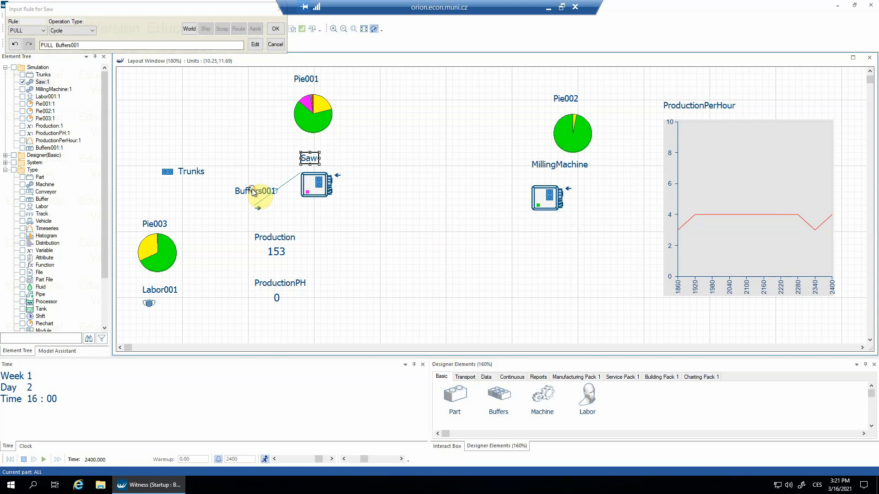
left_click(275, 30)
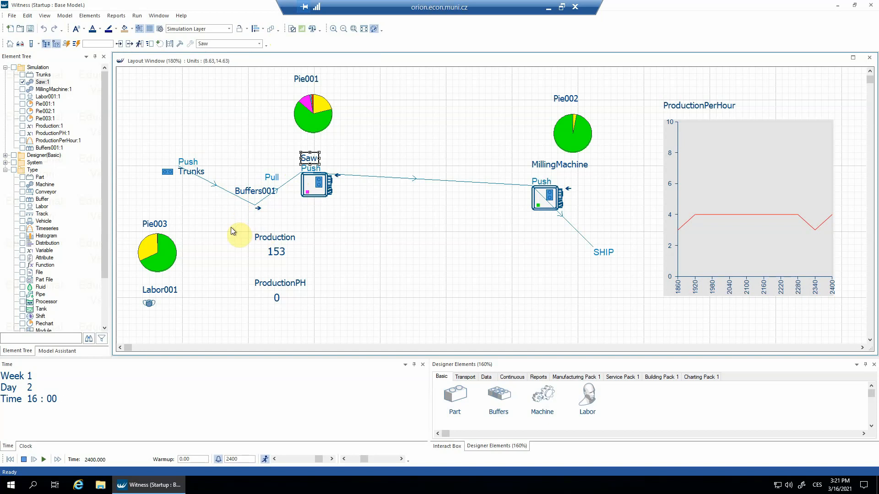
Reset the model to time zero, run it with animation, and complete the run without display up to time 2400.
left_click(11, 460)
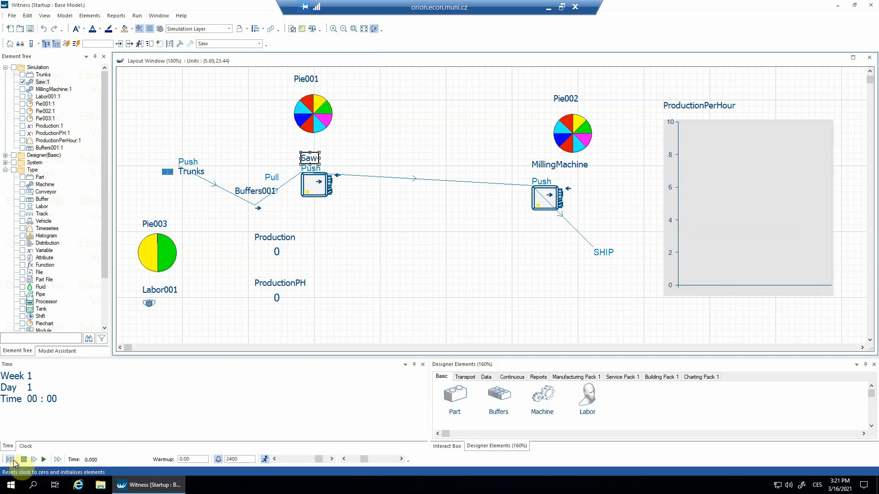
left_click(44, 460)
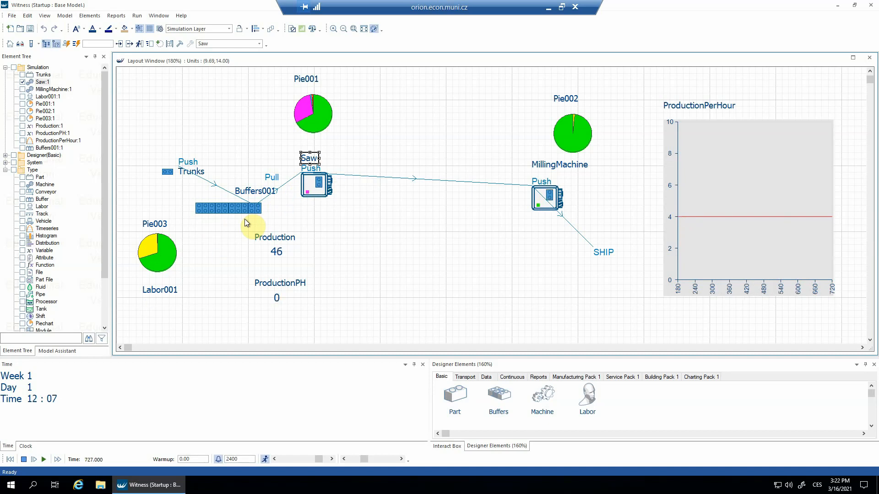
left_click(55, 461)
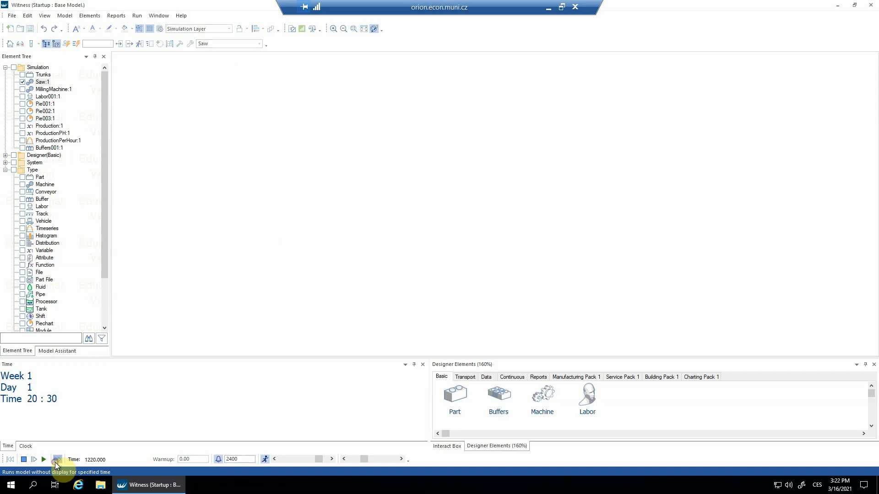
Open the statistics report for all parts, examine the Trunks' shipped, rejected and work-in-progress figures, close the report, and clear the selection.
right_click(42, 178)
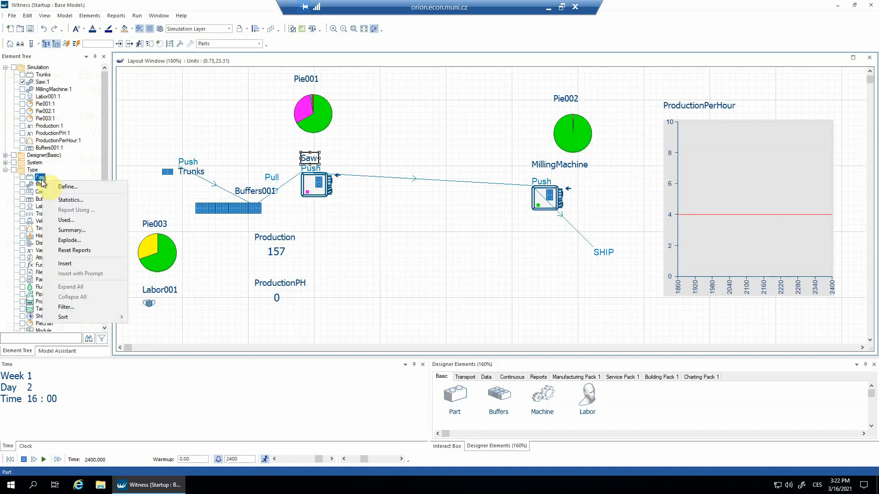
left_click(66, 200)
left_click_drag(283, 163, 414, 161)
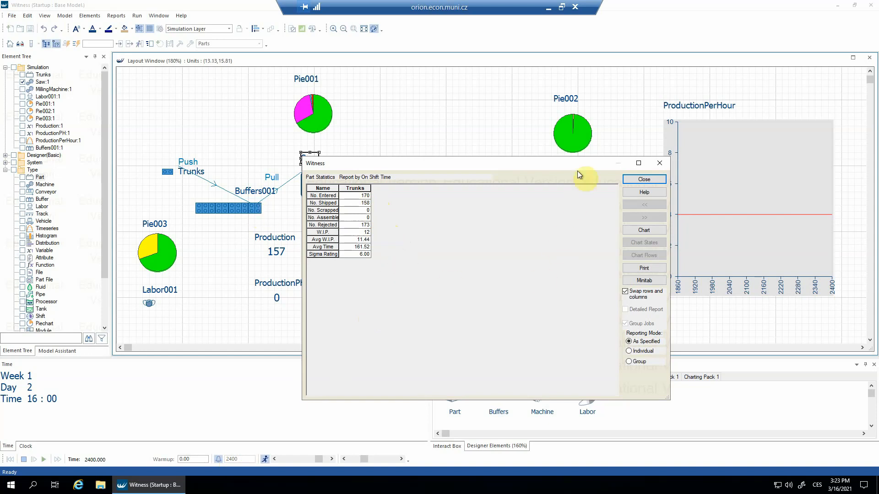
left_click(644, 181)
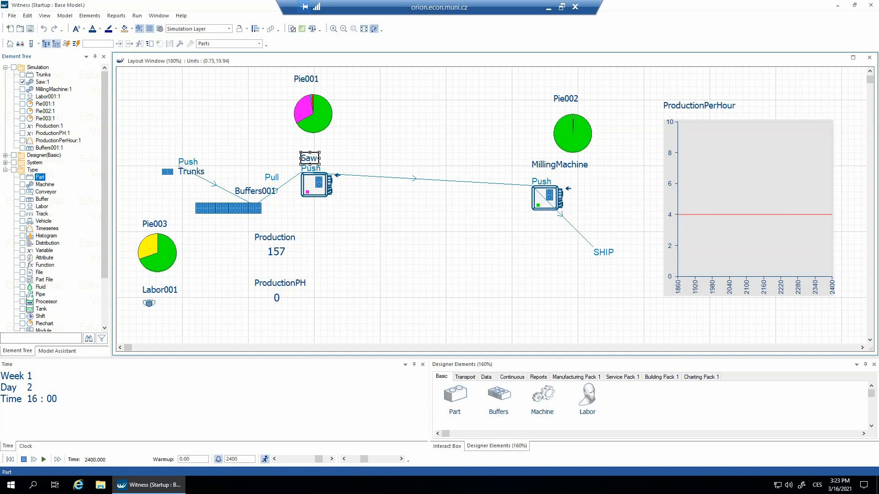
left_click(364, 239)
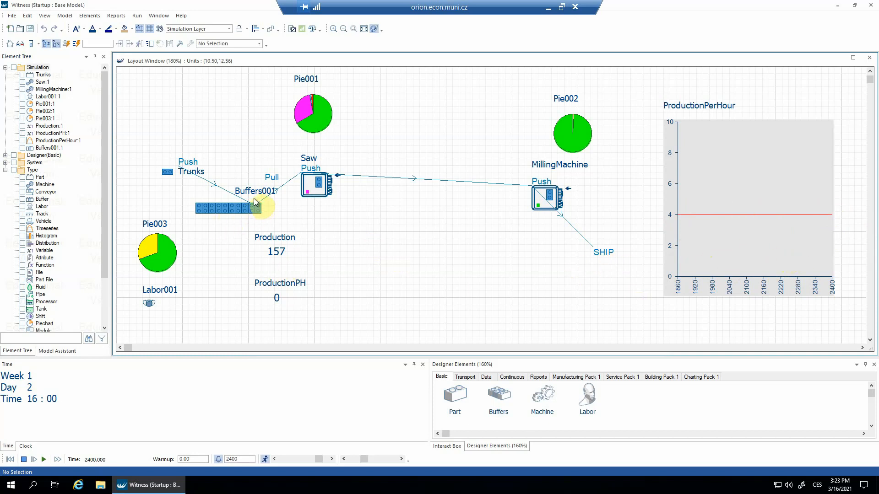
left_click(359, 234)
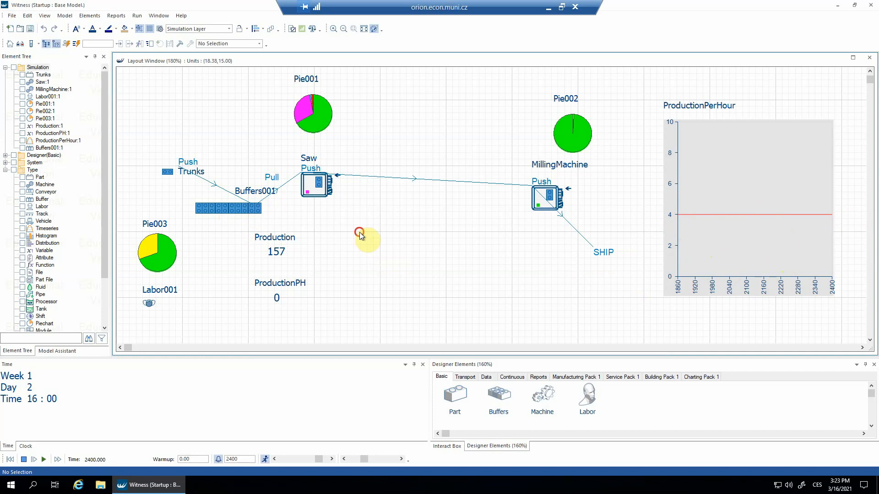